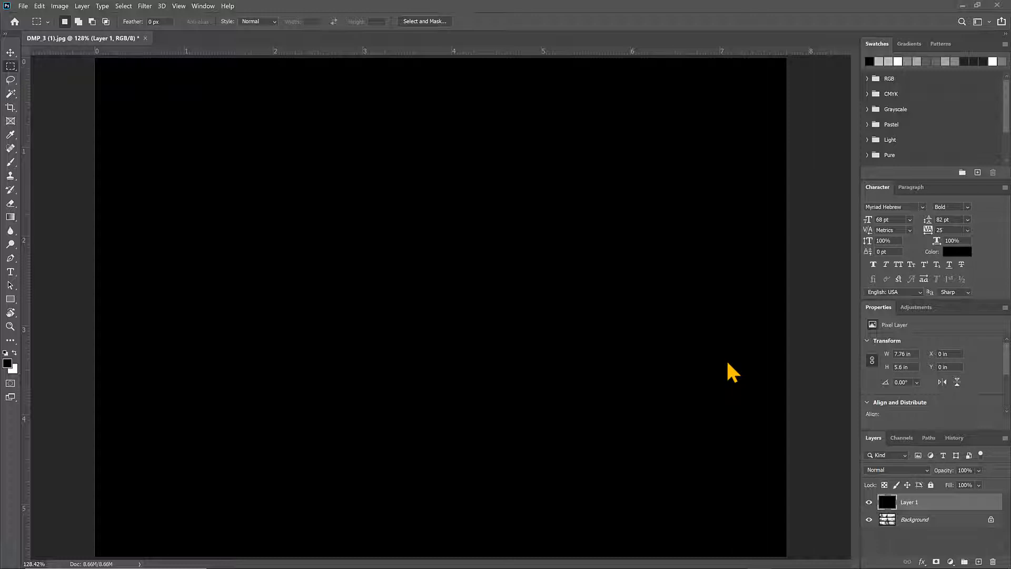
Step: Make an irregular freehand Lasso selection about 3.84 by 2.88 in near the middle of Layer 1 and clear it
key(l)
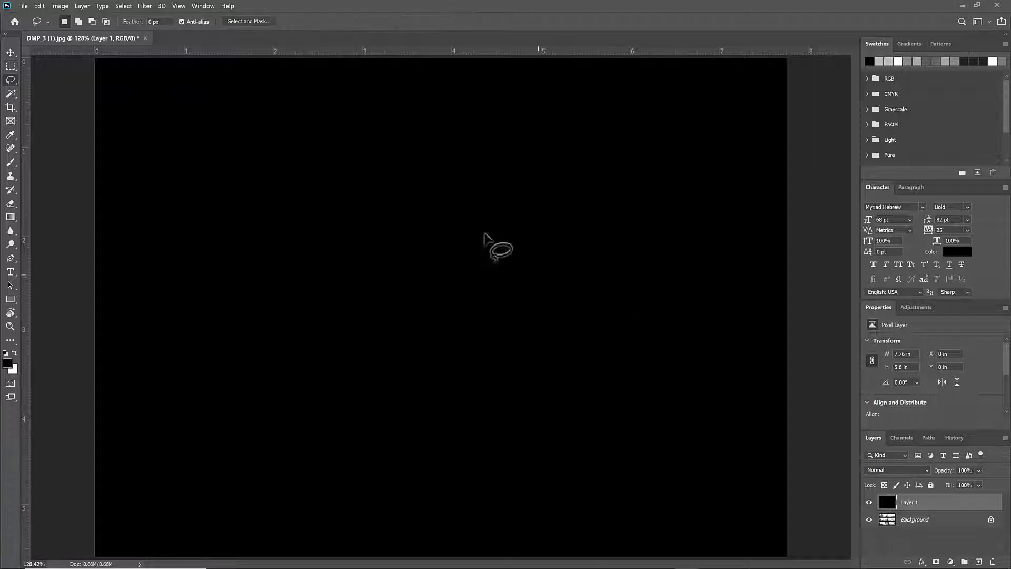
mouse_move(538, 273)
mouse_down()
mouse_move(574, 398)
mouse_move(695, 257)
mouse_move(492, 152)
mouse_move(560, 271)
mouse_move(570, 266)
mouse_up()
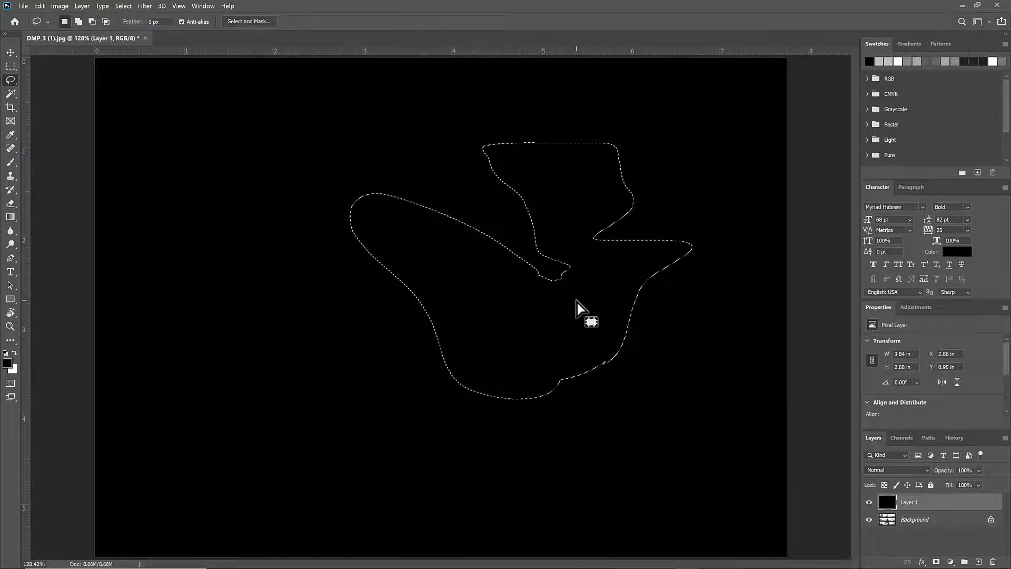
key(ctrl+d)
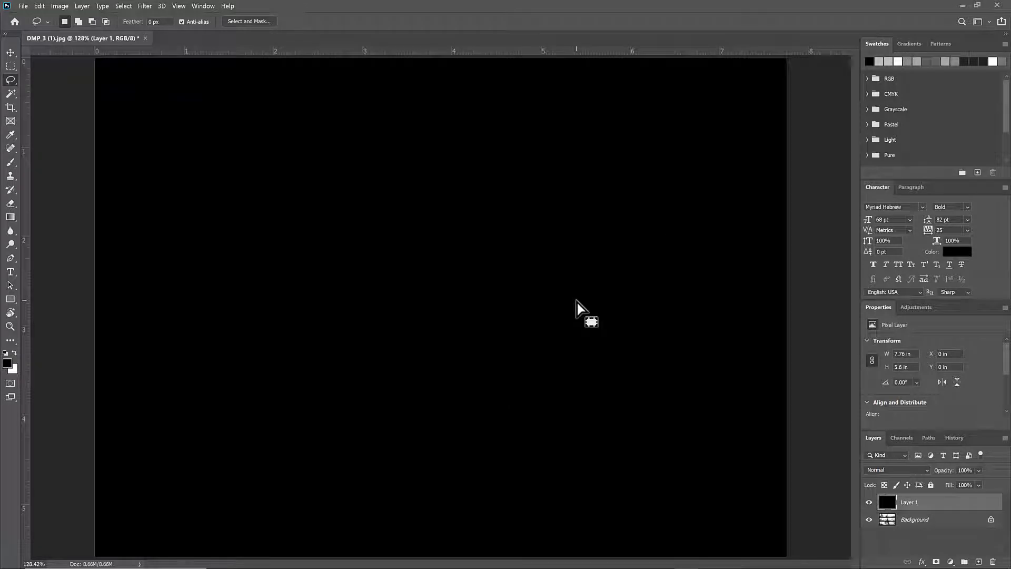
Step: Select the whole black area of Layer 1 with the Magic Wand and briefly hide the layer to view the artwork underneath
key(w)
click(535, 291)
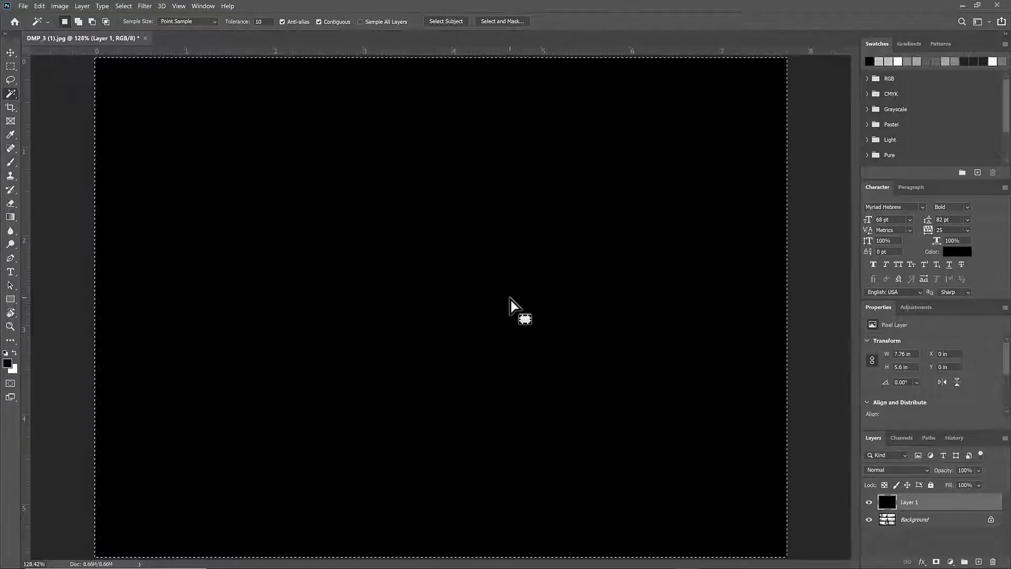
key(m)
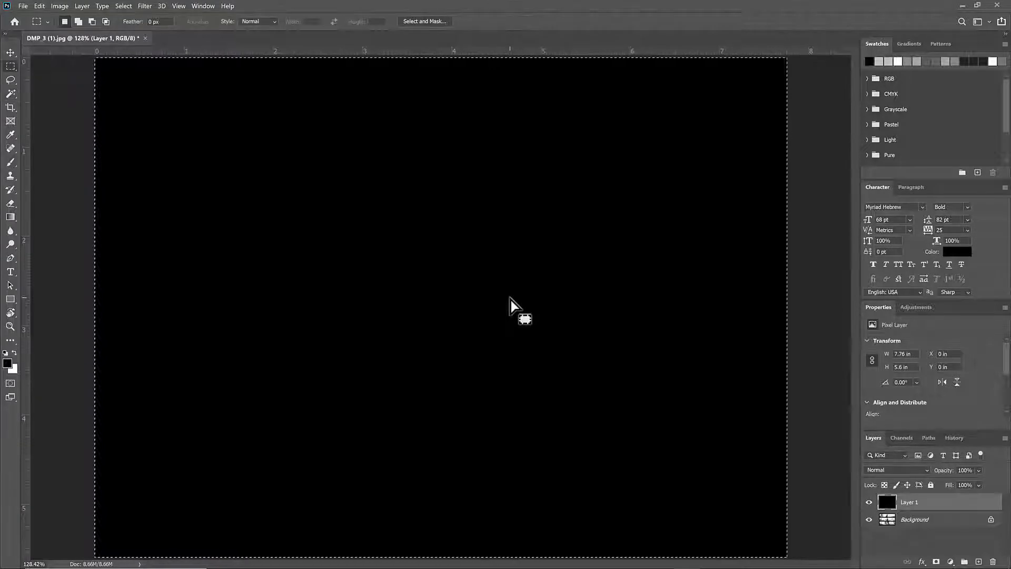
click(868, 502)
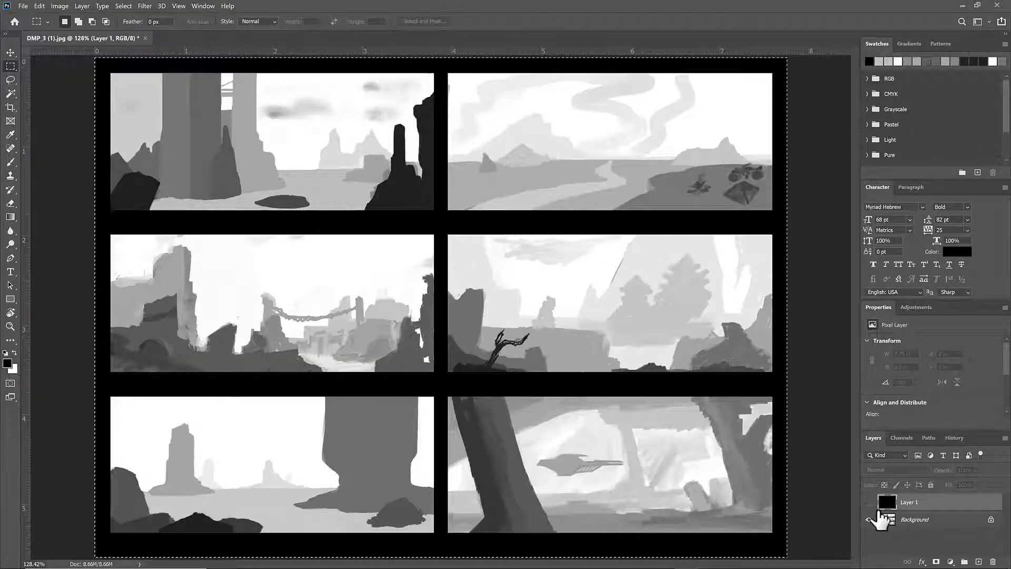
click(868, 502)
Step: Make a rectangular marquee selection about 2.41 by 2.91 in on Layer 1 and clear it
scroll(450, 177, down, 1)
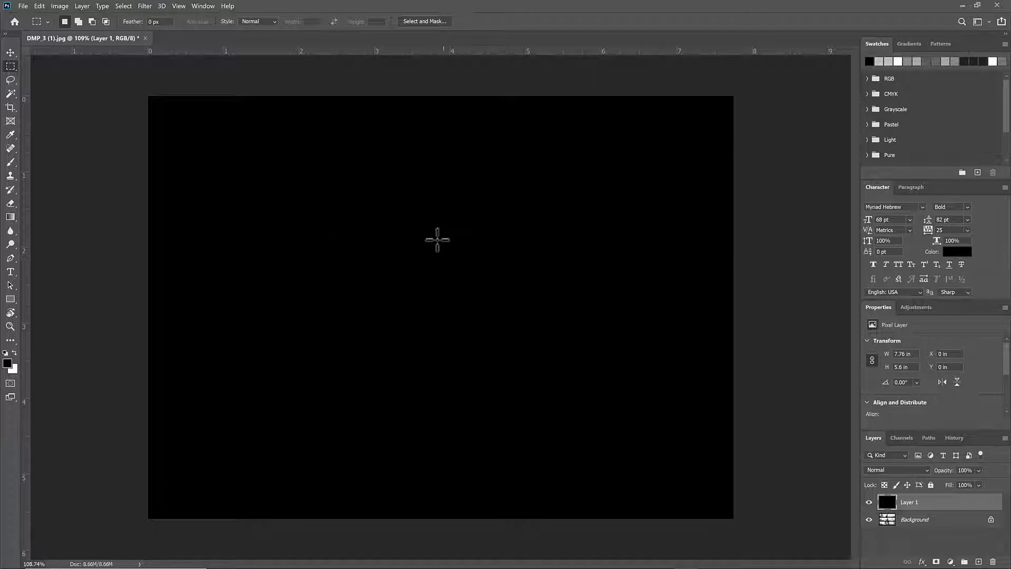
drag(378, 183, 560, 403)
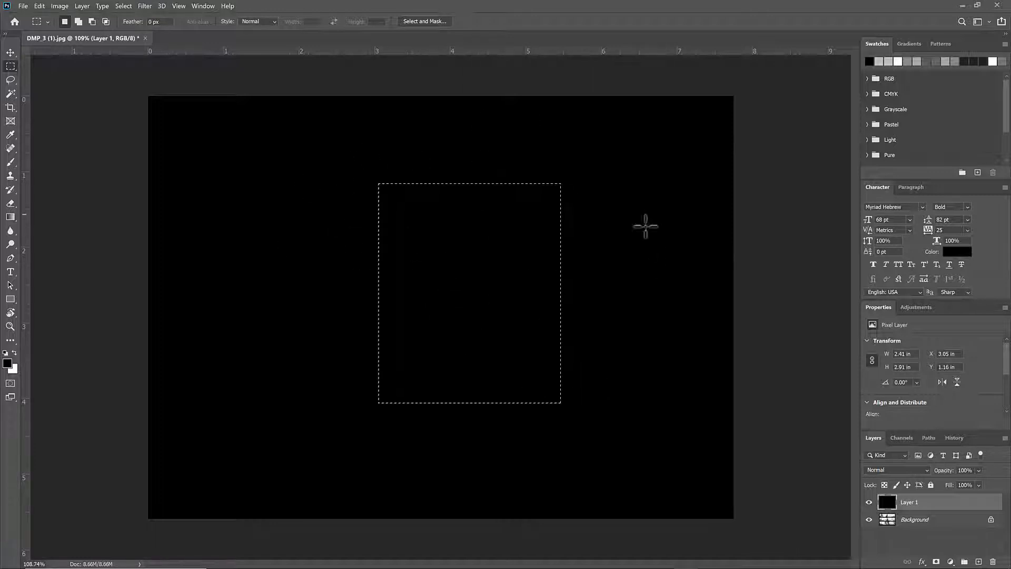
key(ctrl+d)
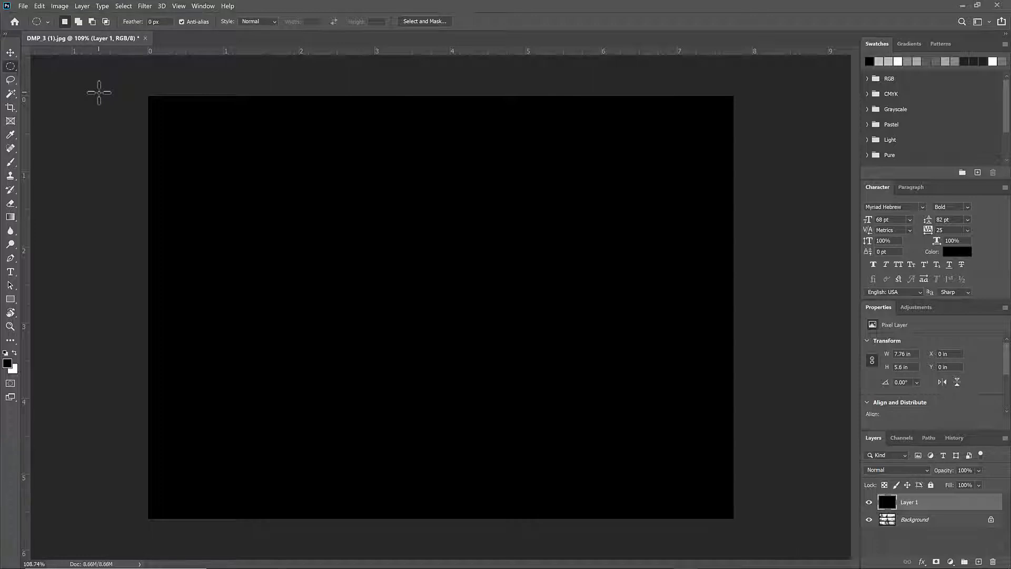
Step: Make a circular selection about 1.86 in across on Layer 1 with the Elliptical Marquee tool
right_click(10, 70)
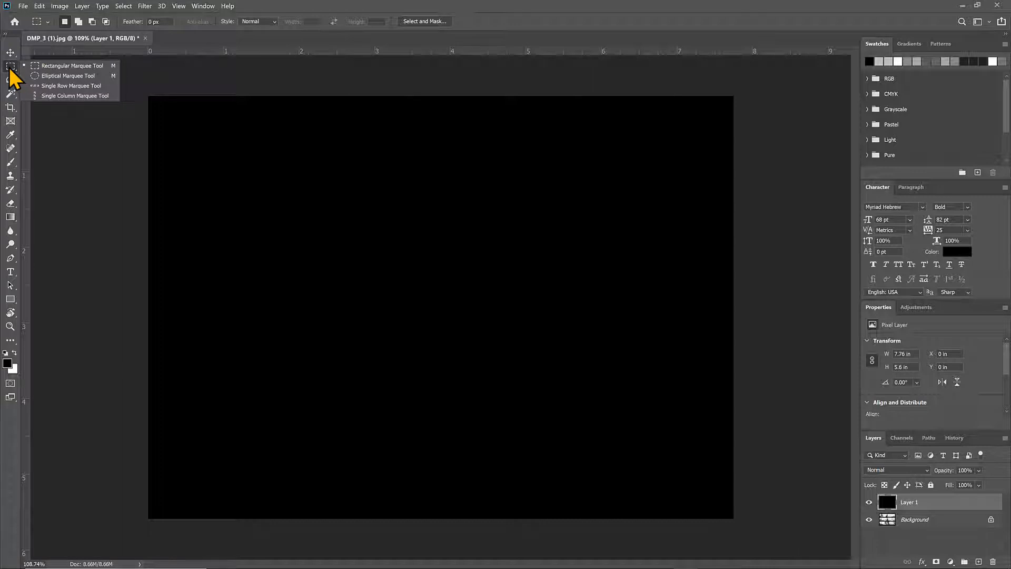
click(62, 76)
drag(416, 240, 415, 339)
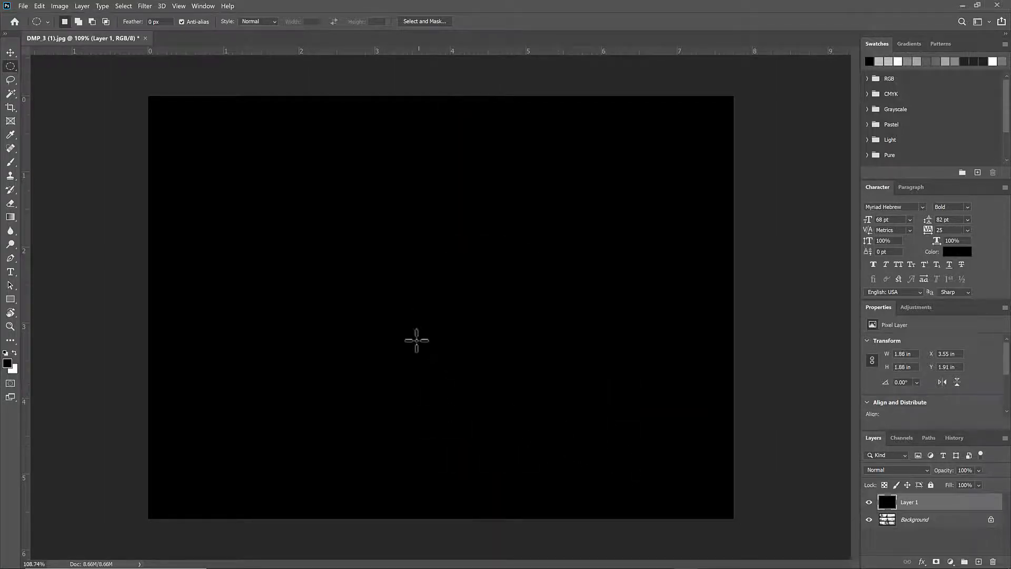
Step: Switch back to the Rectangular Marquee tool, select an area about 2.12 by 3.26 in and clear the selection
key(shift+m)
drag(293, 190, 452, 434)
click(223, 171)
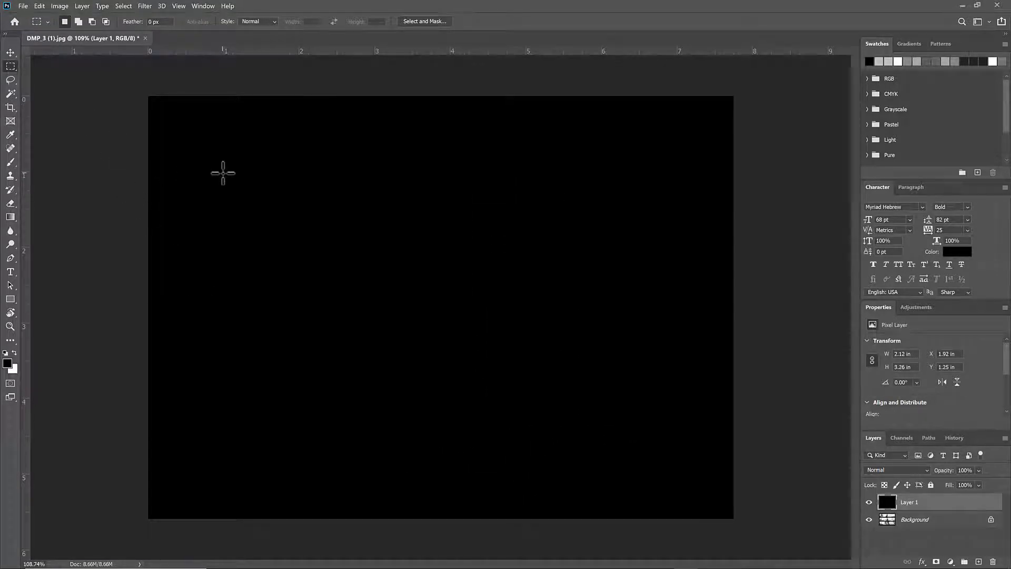
Step: Select a one-pixel row about 0.64 in below the canvas's upper edge with the Single Row Marquee and inspect it closely
right_click(8, 71)
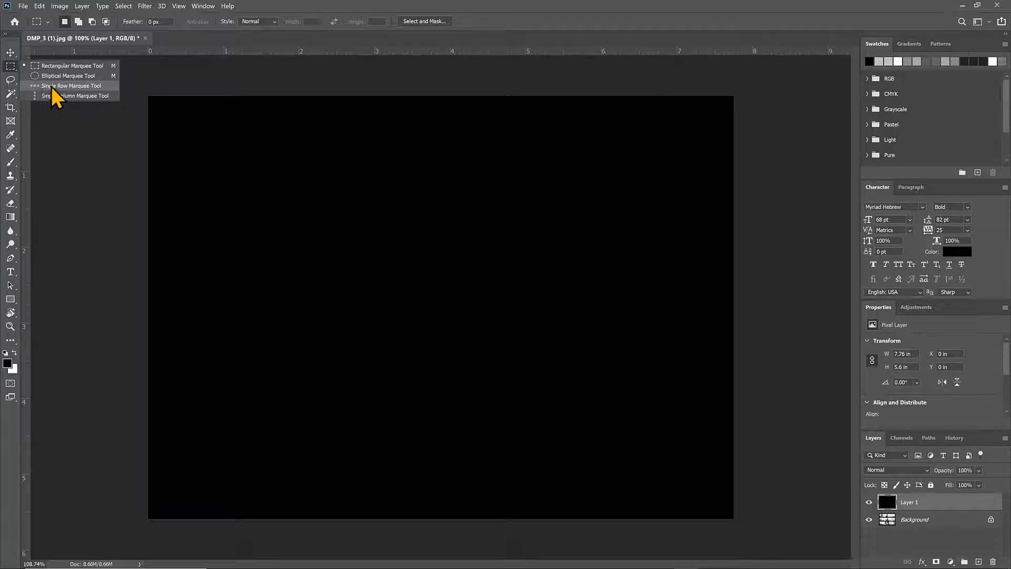
click(51, 87)
mouse_move(344, 188)
mouse_down()
mouse_move(311, 160)
mouse_move(309, 144)
mouse_move(329, 147)
mouse_move(350, 180)
mouse_up()
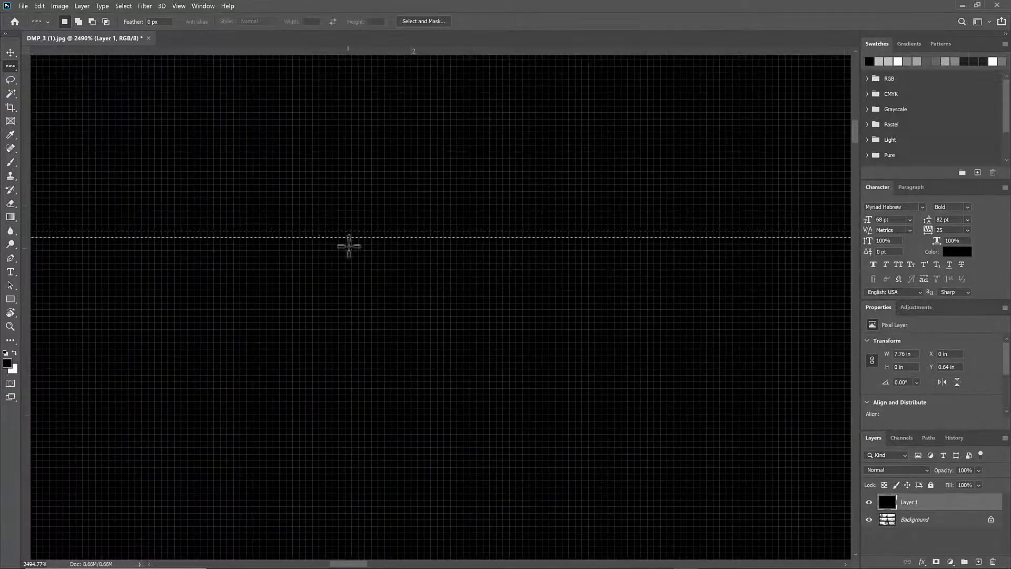
drag(427, 249, 329, 237)
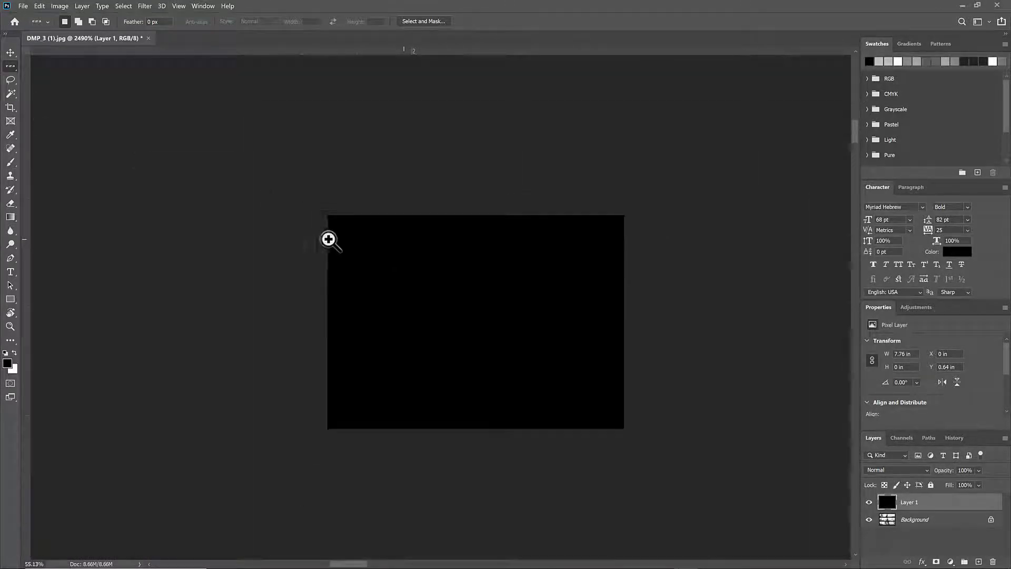
drag(384, 273, 440, 289)
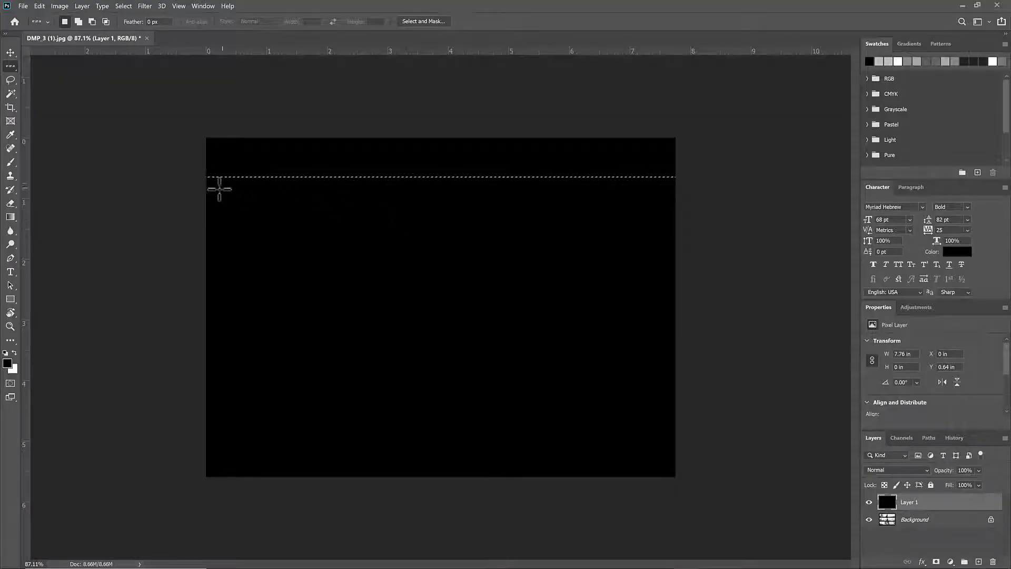
Step: Move the single-row selection to about 4.65 in down the canvas, fill it with white and deselect it
drag(384, 284, 557, 364)
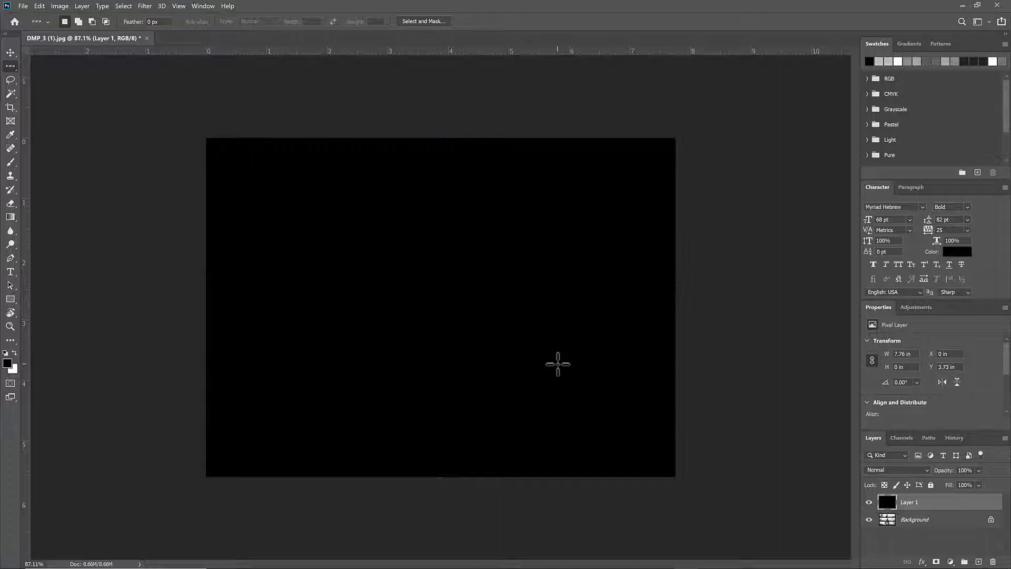
click(492, 419)
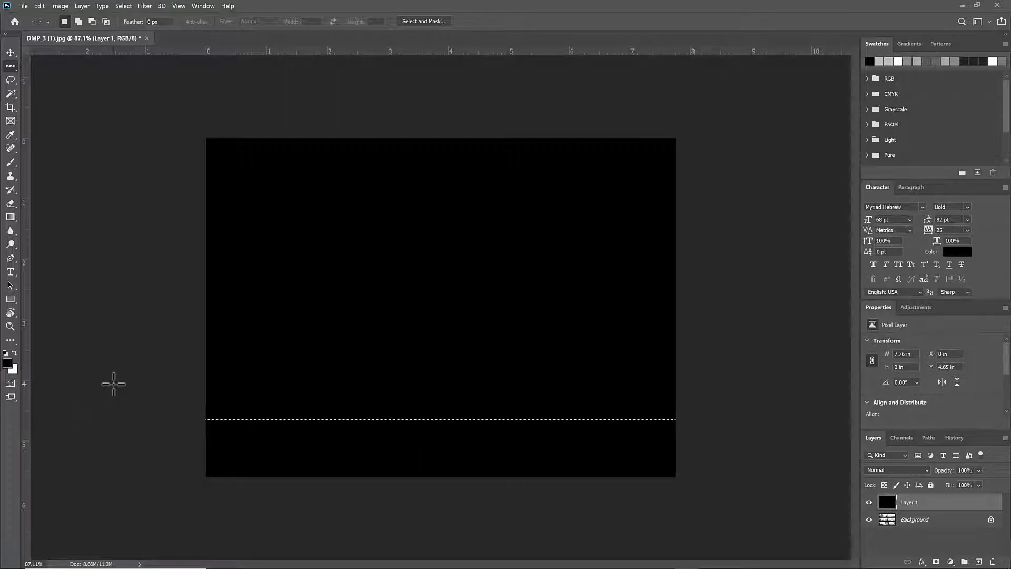
key(ctrl+d)
drag(425, 440, 451, 441)
drag(467, 380, 448, 380)
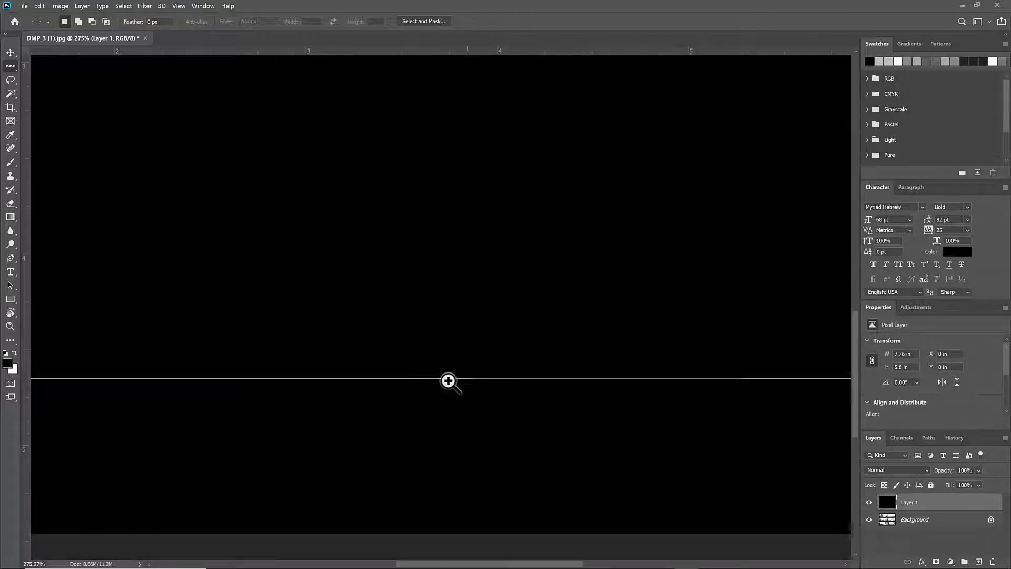
key(ctrl+0)
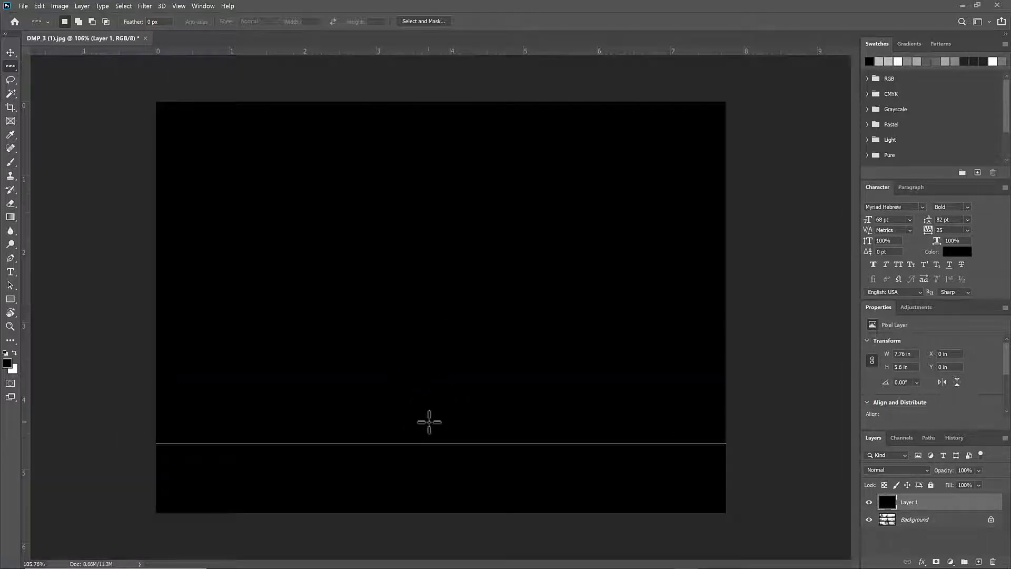
Step: Make a rectangular marquee selection about 3.34 by 2.65 in above the white line and clear it
right_click(11, 66)
click(63, 67)
drag(324, 195, 570, 388)
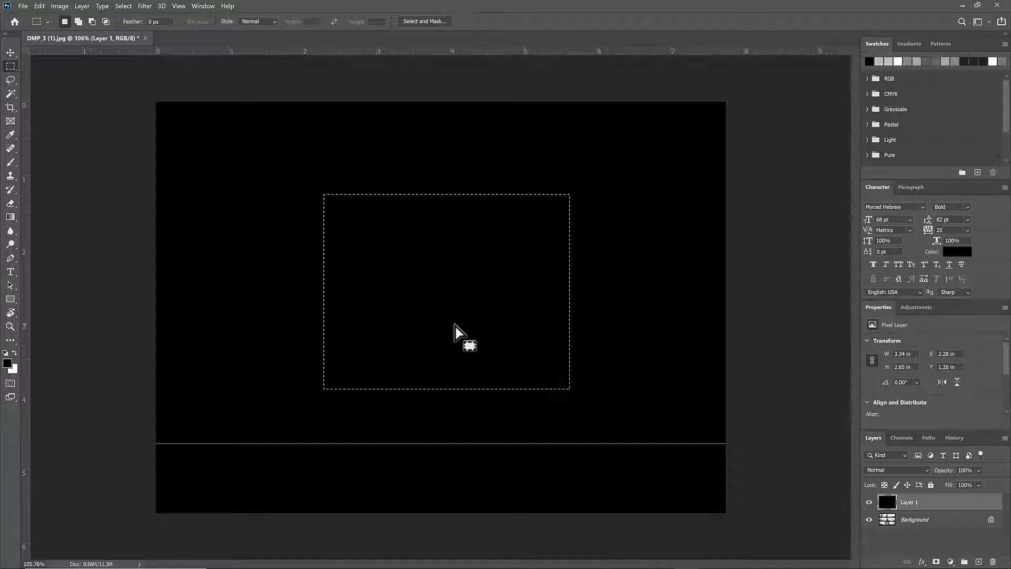
key(ctrl+d)
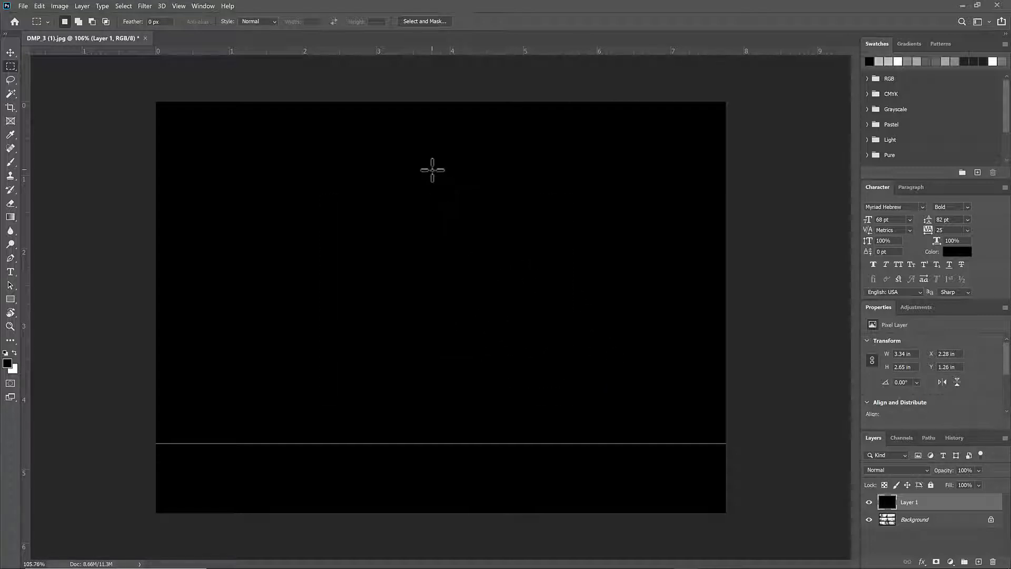
Step: Make a marquee selection about 2.55 by 2.56 in and subtract a rectangle from its lower-right corner to leave an L shape
drag(391, 231, 509, 363)
key(space)
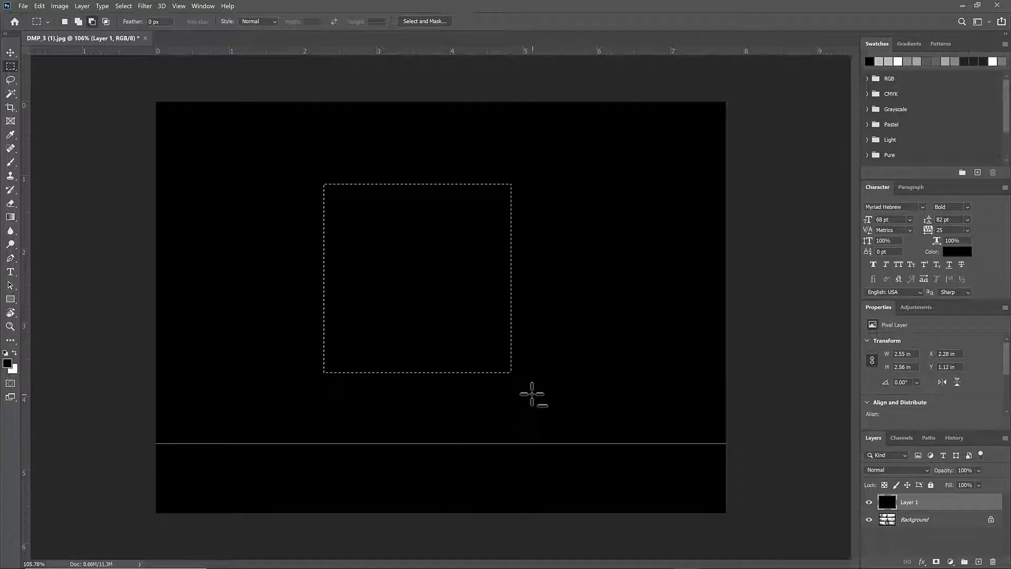
drag(529, 393, 374, 227)
key(ctrl+z)
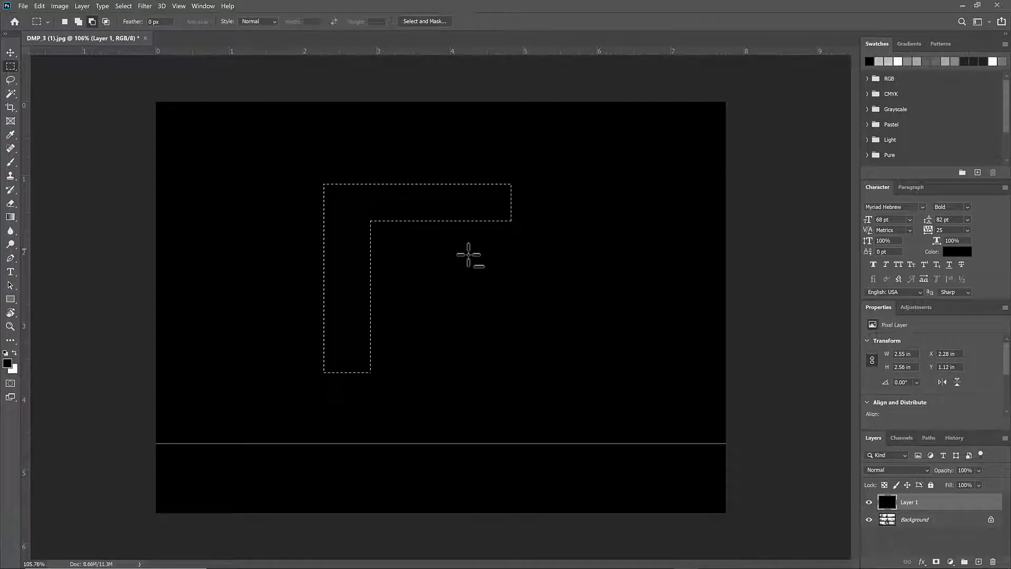
Step: Subtract small rectangular notches from the L-shaped selection and extend it by adding four overlapping rectangles
drag(448, 253, 451, 202)
drag(393, 269, 316, 346)
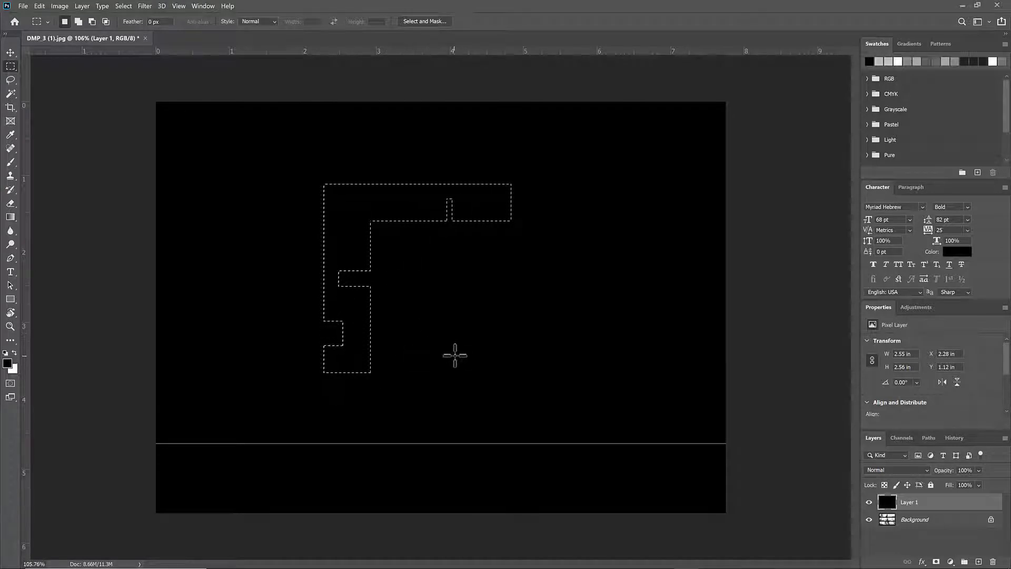
drag(454, 357, 356, 272)
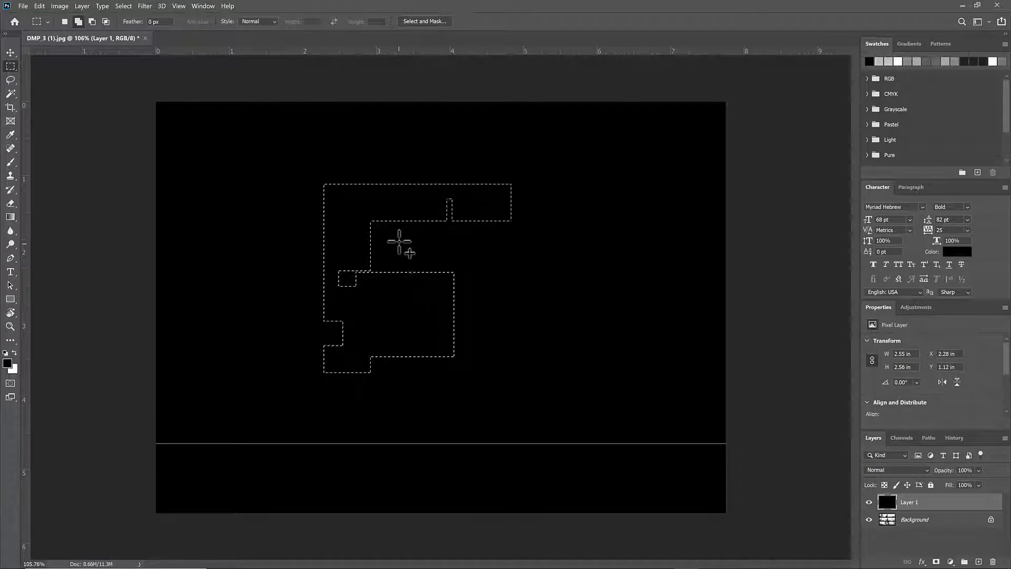
drag(399, 239, 356, 254)
drag(387, 245, 445, 210)
drag(436, 205, 555, 247)
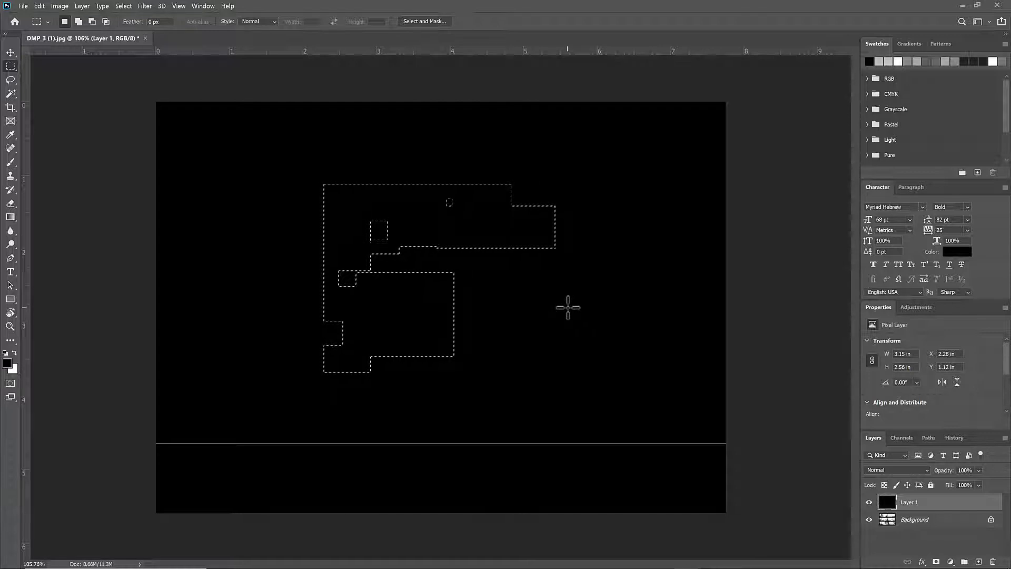
Step: Fill the combined selection with white, deselect it and refill all of Layer 1 with black
key(ctrl+BackSpace)
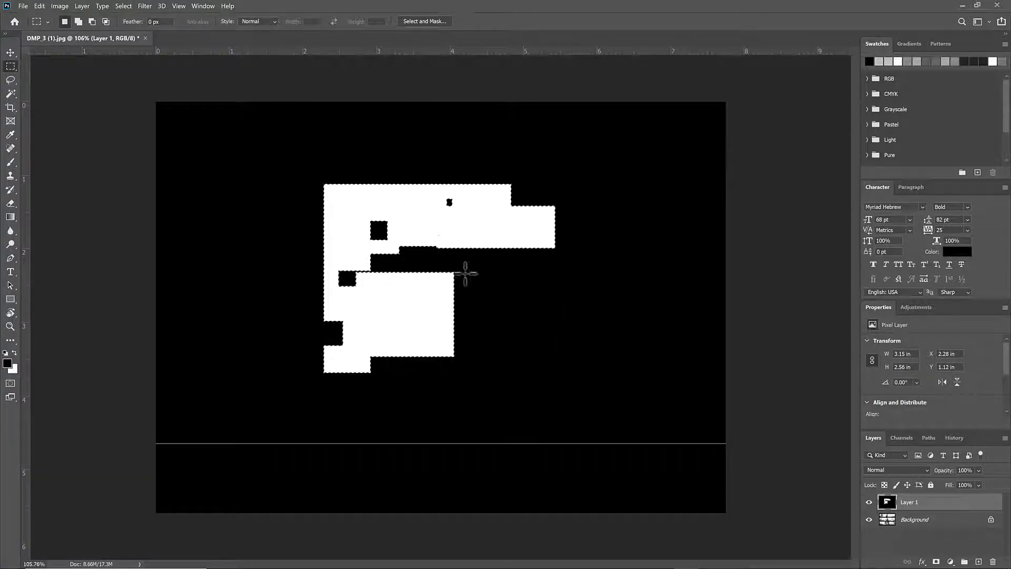
key(ctrl+d)
key(alt+BackSpace)
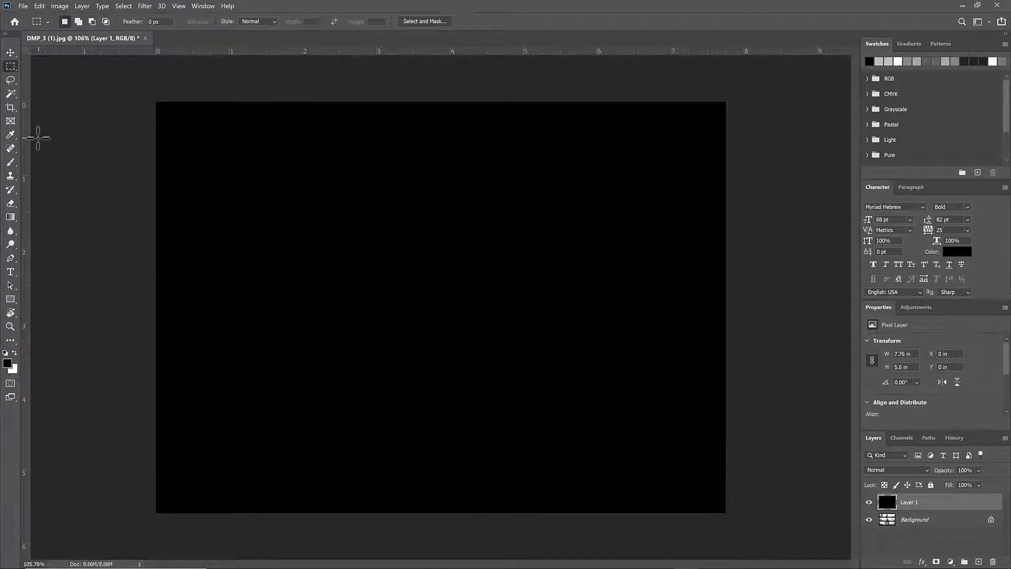
Step: Switch to the standard freehand Lasso tool
click(10, 80)
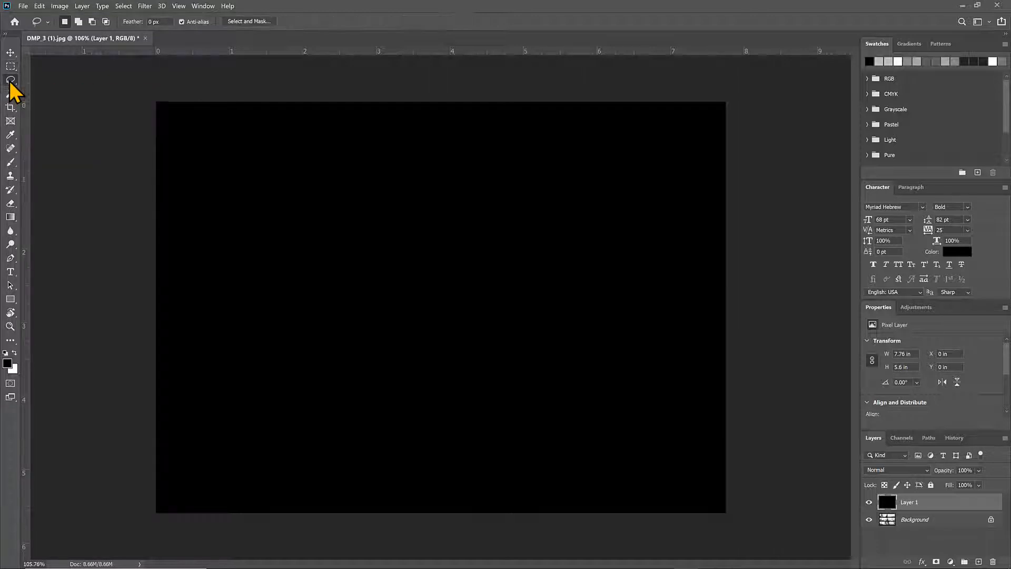
right_click(9, 81)
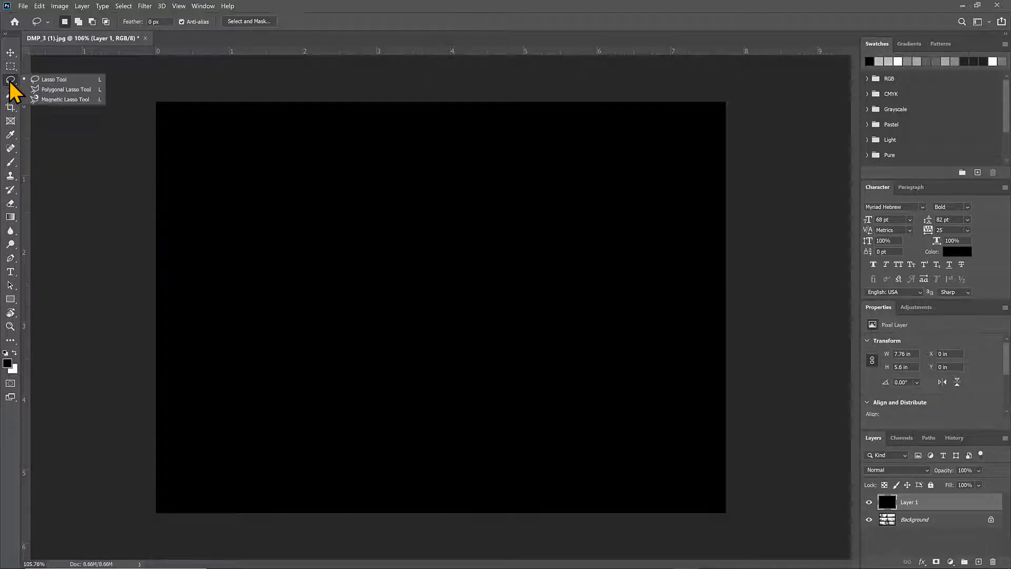
click(80, 79)
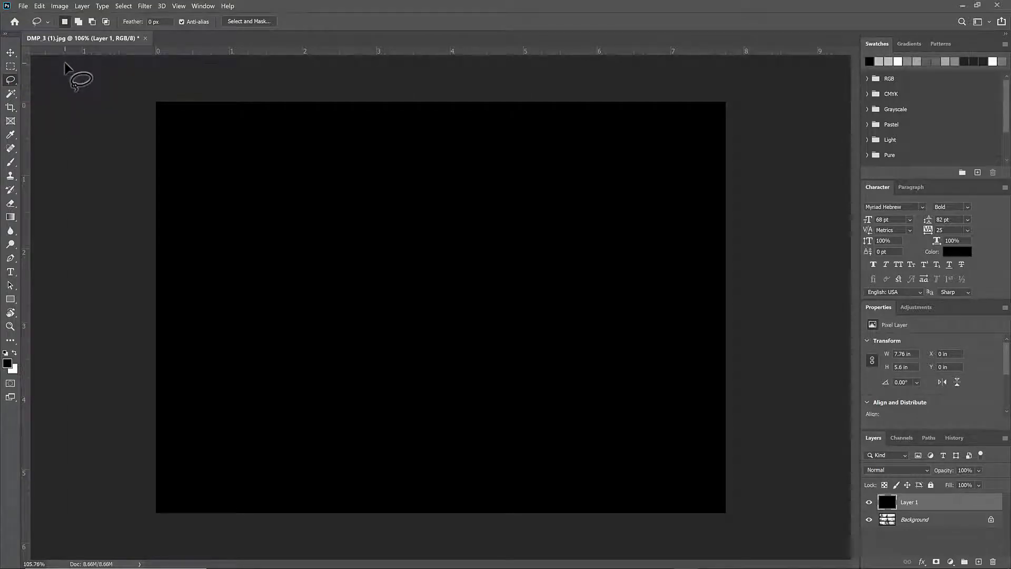
Step: Hide the black Layer 1 and unlock the Background layer so that the thumbnail artwork can be edited
click(869, 502)
click(916, 519)
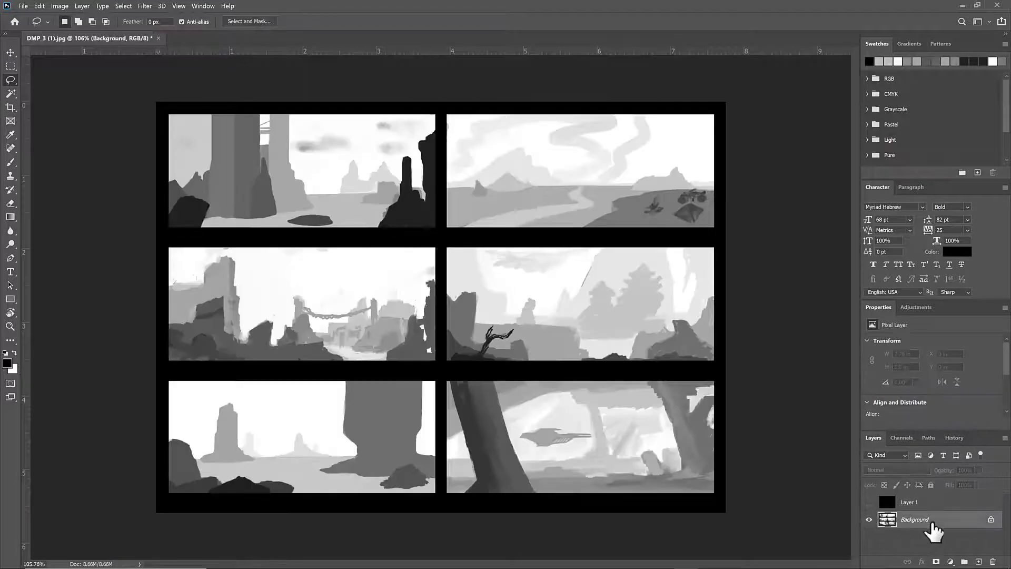
click(990, 519)
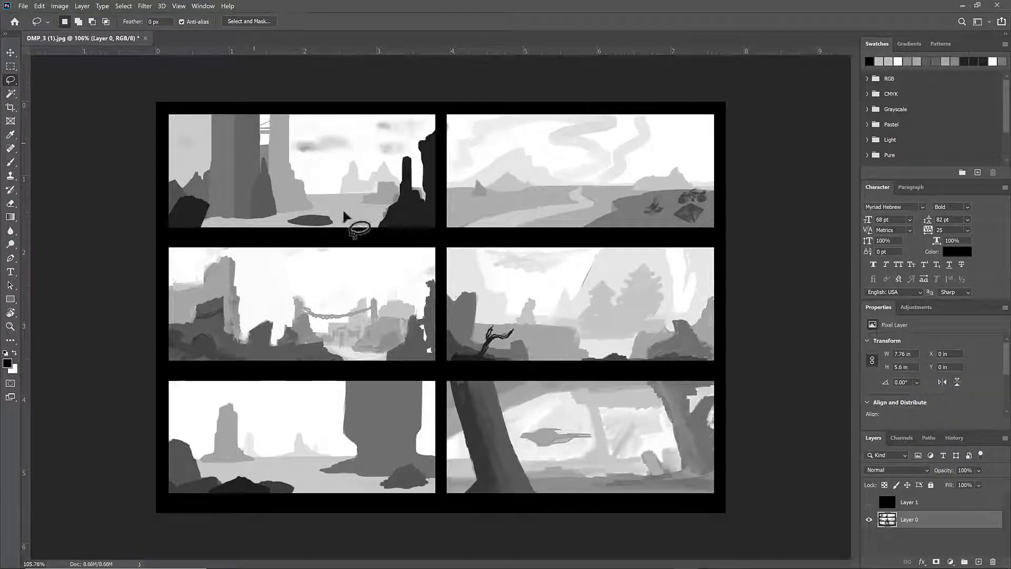
Step: Draw a freehand lasso selection around the middle of the dark tree trunk in the lower-right thumbnail and deselect it
drag(569, 444, 652, 428)
drag(653, 425, 389, 298)
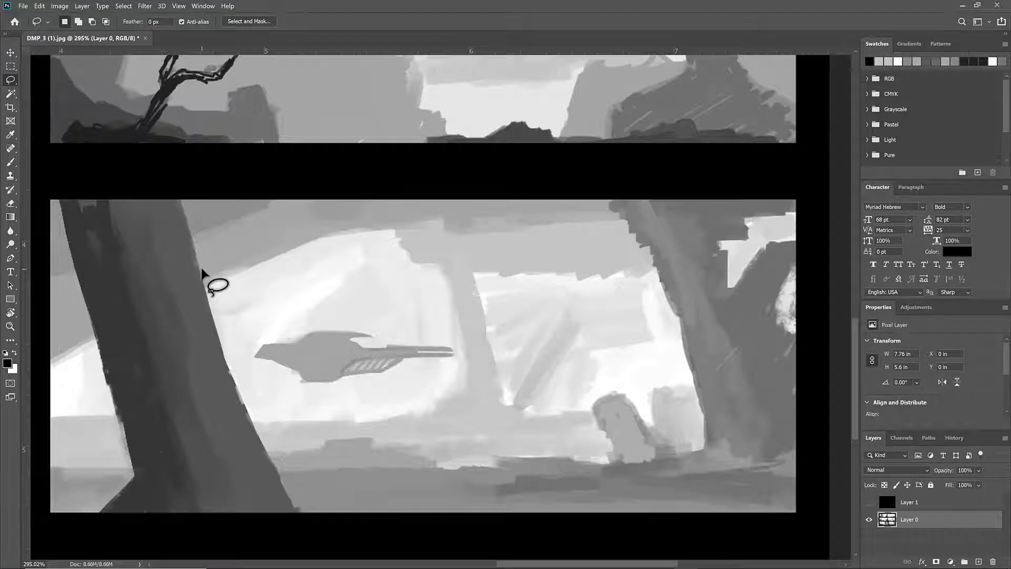
drag(196, 265, 208, 315)
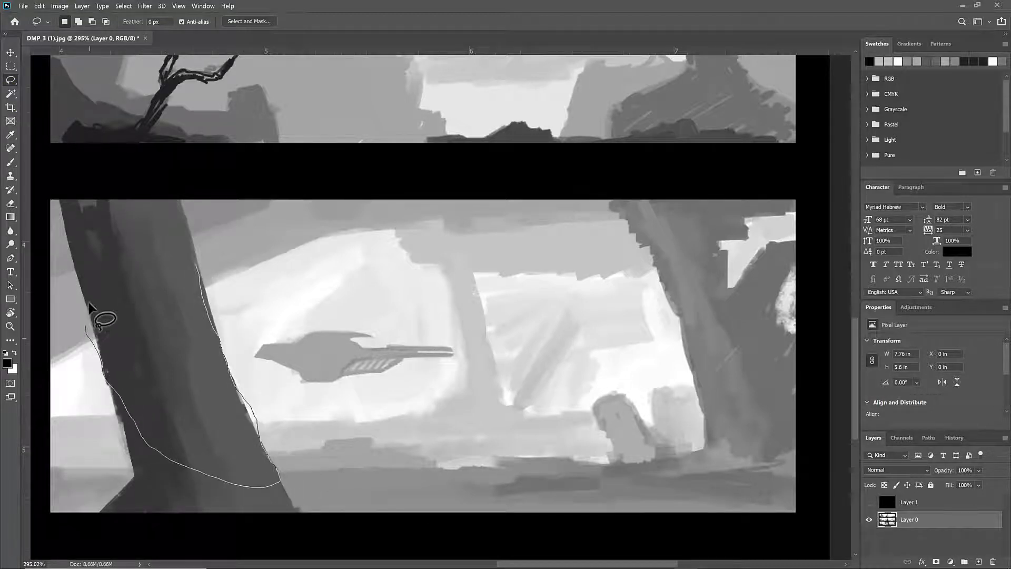
drag(172, 261, 173, 261)
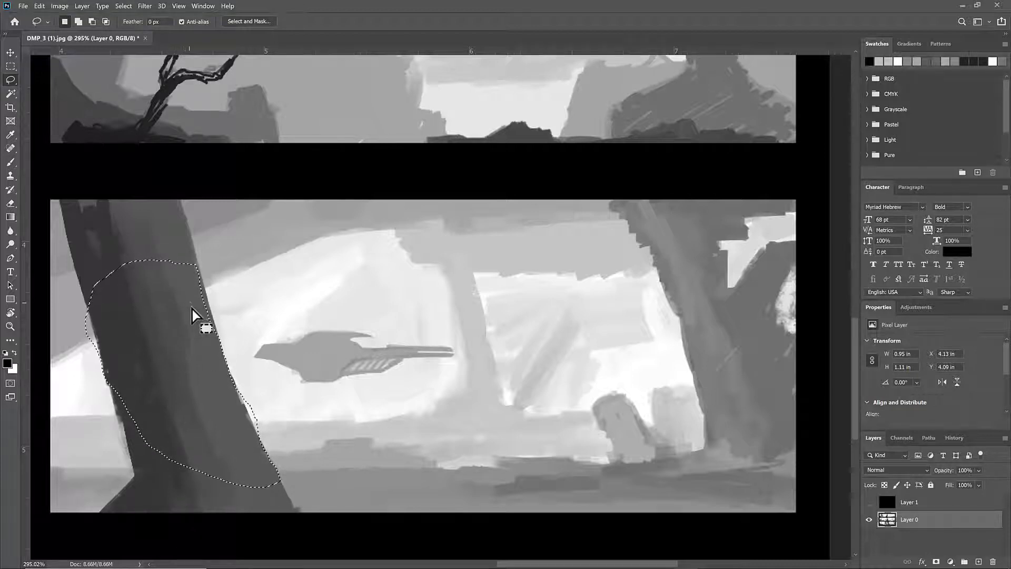
drag(167, 343, 180, 350)
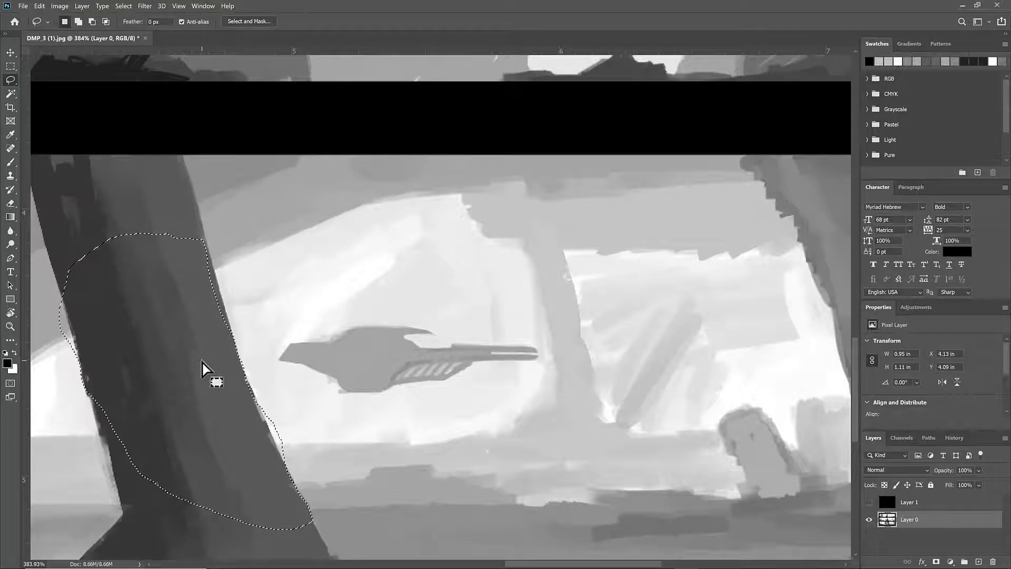
key(ctrl+d)
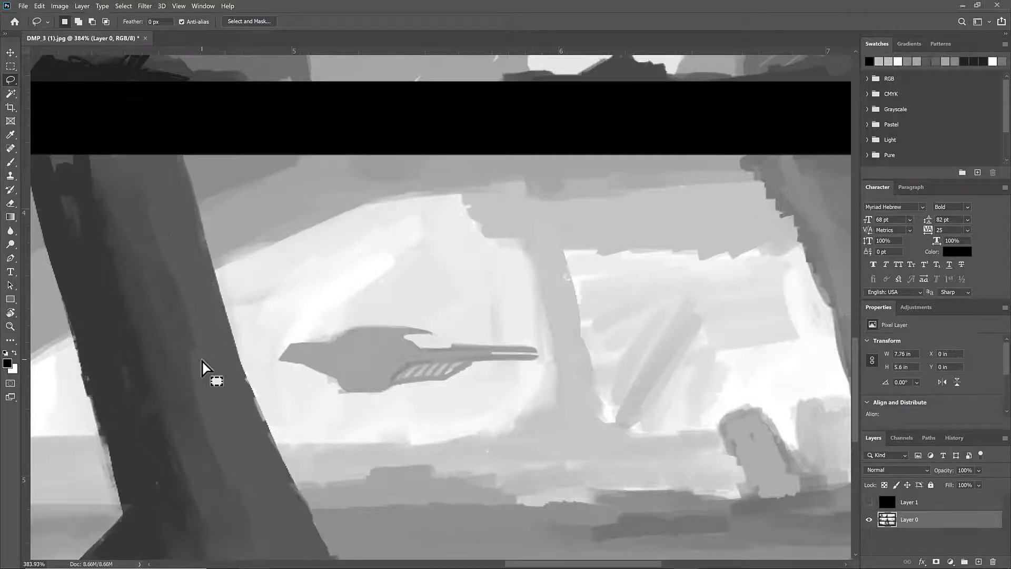
Step: Outline a straight-edged strip along the trunk's right side with the Polygonal Lasso and clear the selection
right_click(12, 80)
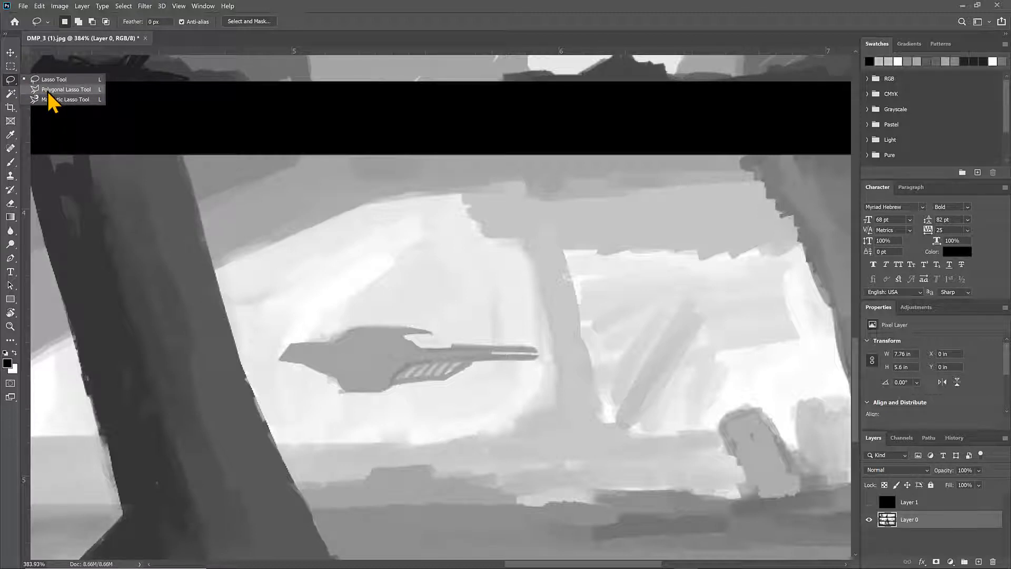
click(51, 91)
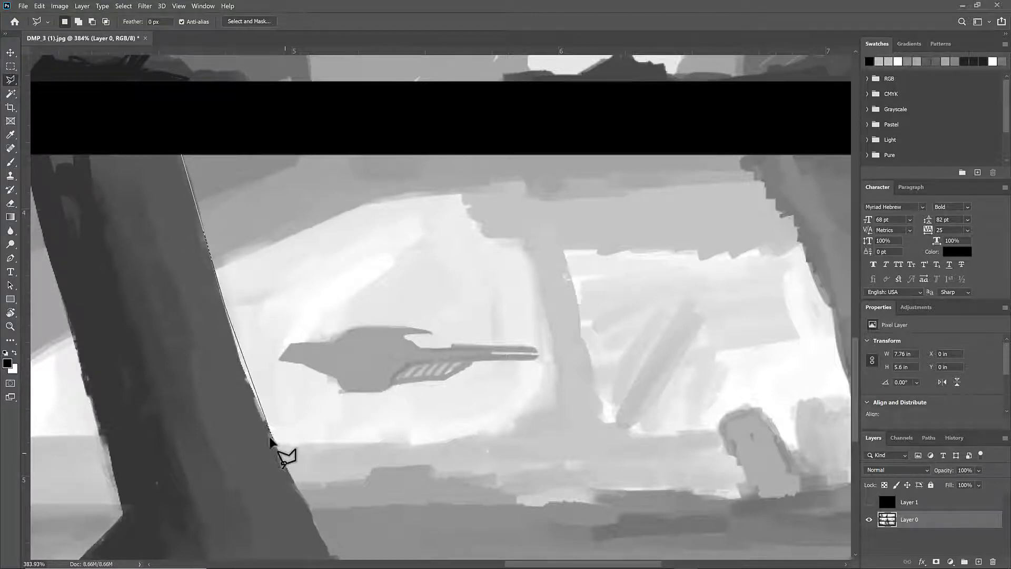
click(332, 517)
click(220, 516)
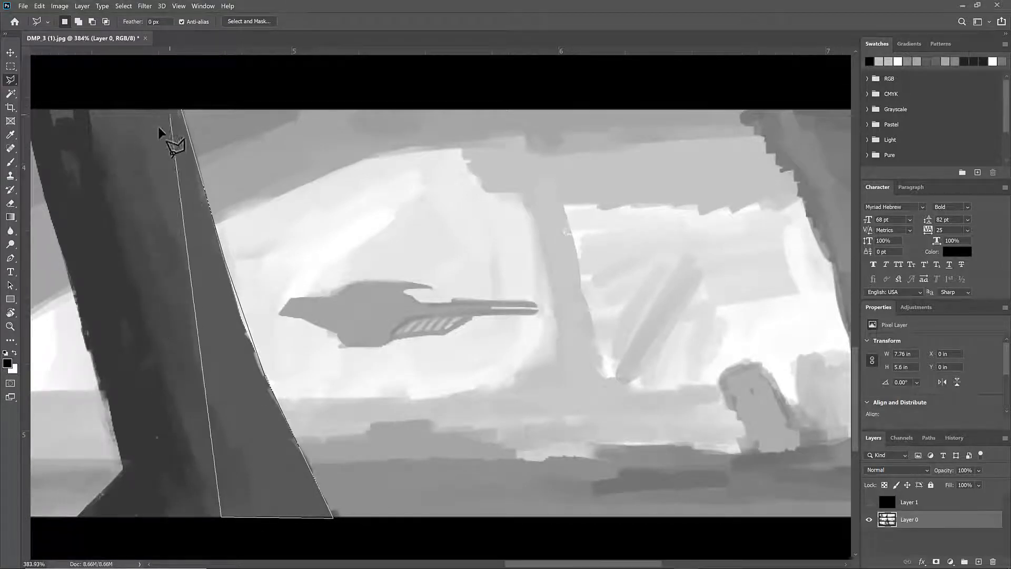
double_click(104, 156)
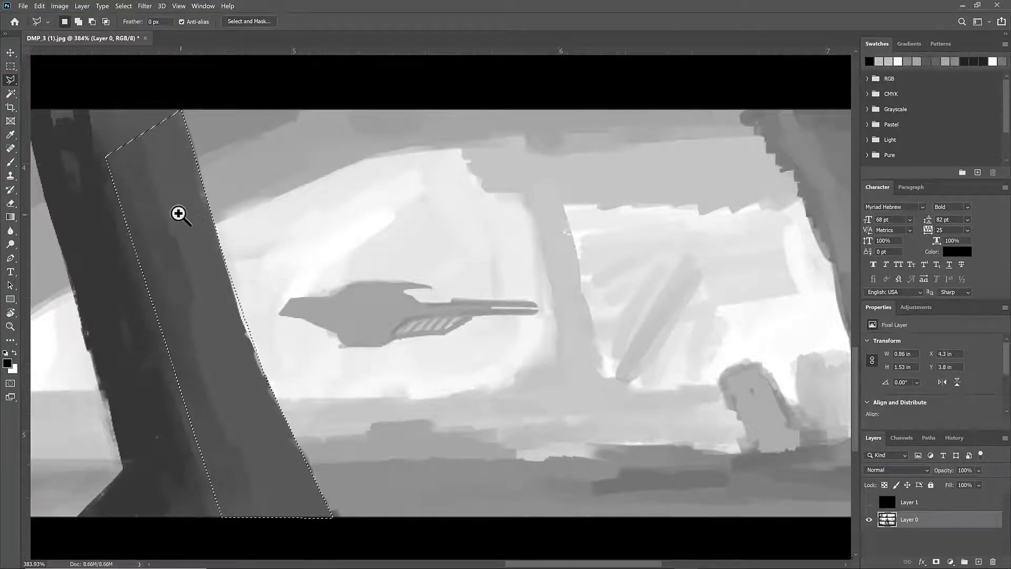
key(ctrl+space)
drag(178, 214, 196, 220)
scroll(285, 366, down, 2)
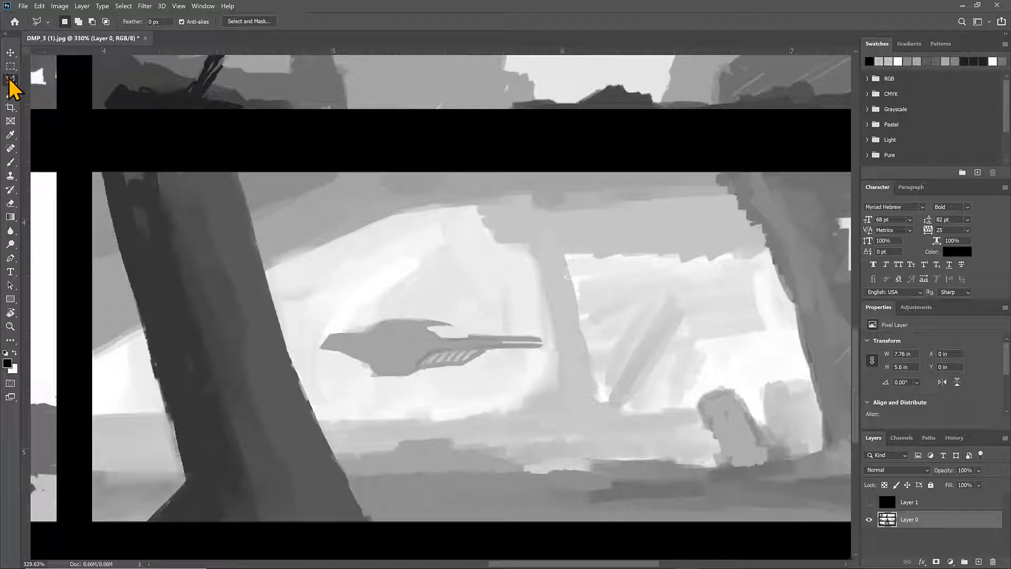
Step: Trace down the tree trunk's right edge with the Magnetic Lasso, starting near the thumbnail's upper border
right_click(10, 79)
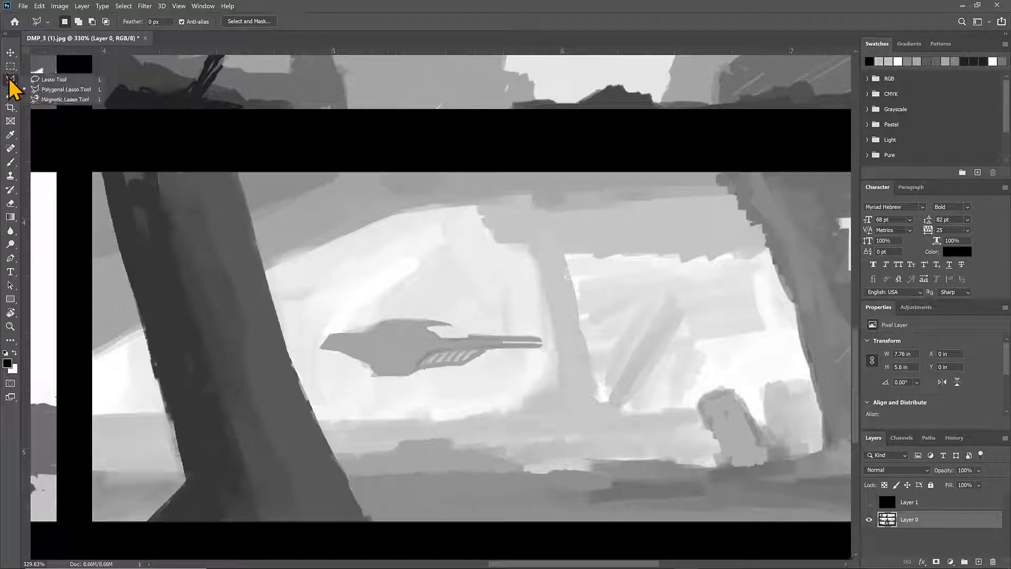
click(63, 100)
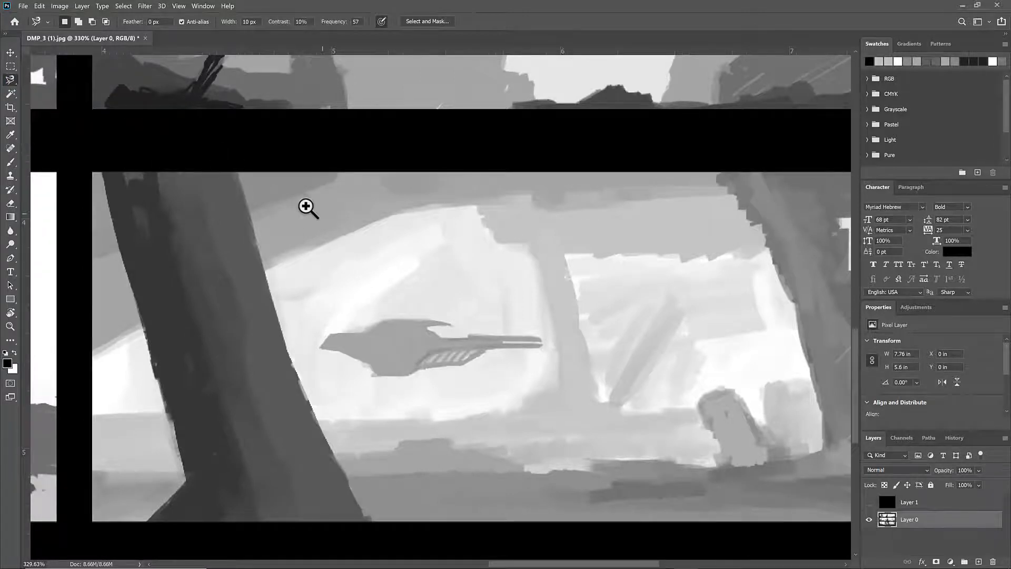
key(ctrl+space)
click(305, 208)
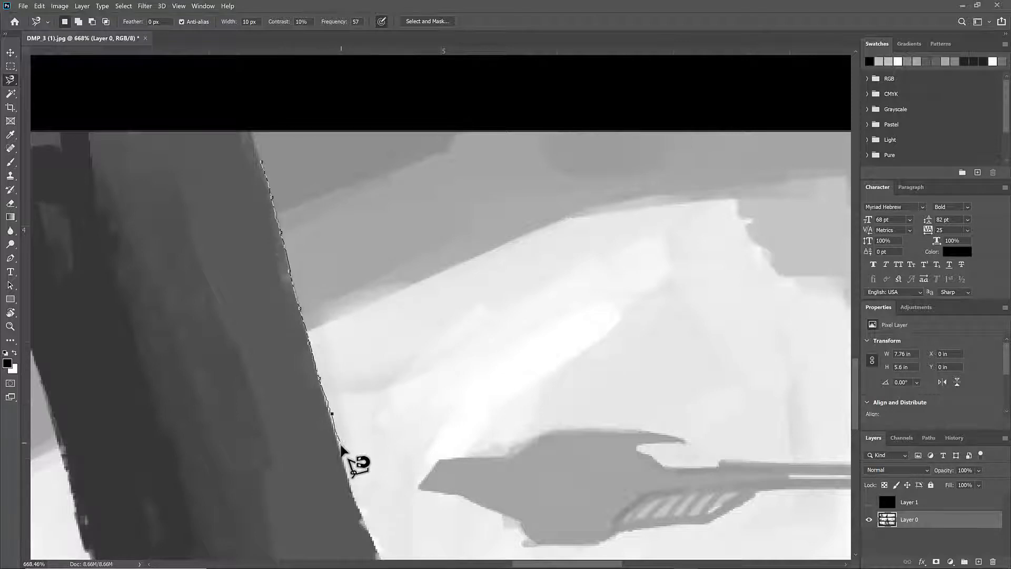
mouse_move(347, 470)
mouse_down()
mouse_move(355, 475)
mouse_move(311, 343)
mouse_up()
click(285, 251)
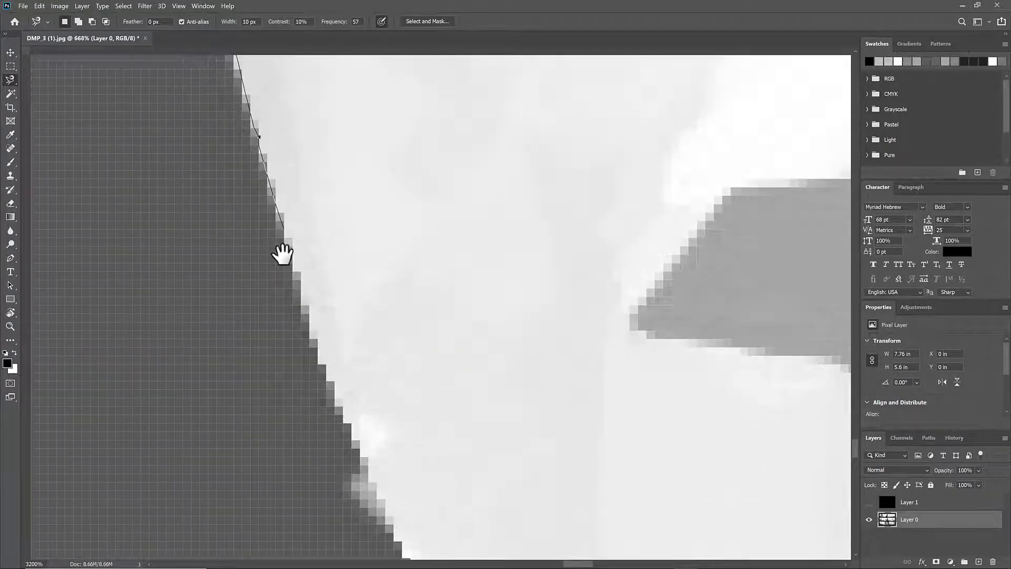
alt+click(282, 254)
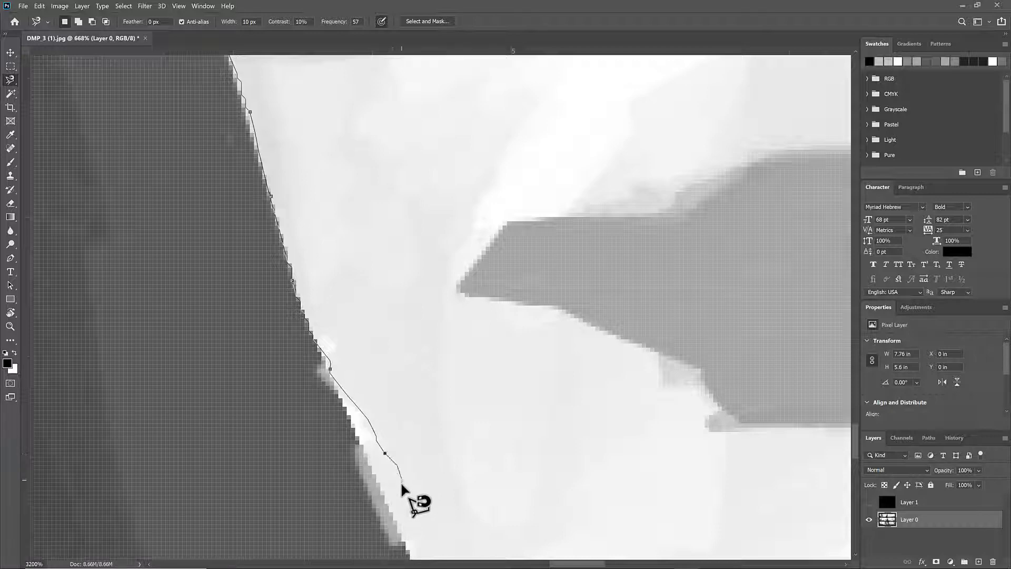
mouse_move(429, 532)
mouse_down()
mouse_move(345, 415)
mouse_move(298, 377)
mouse_move(309, 407)
mouse_up()
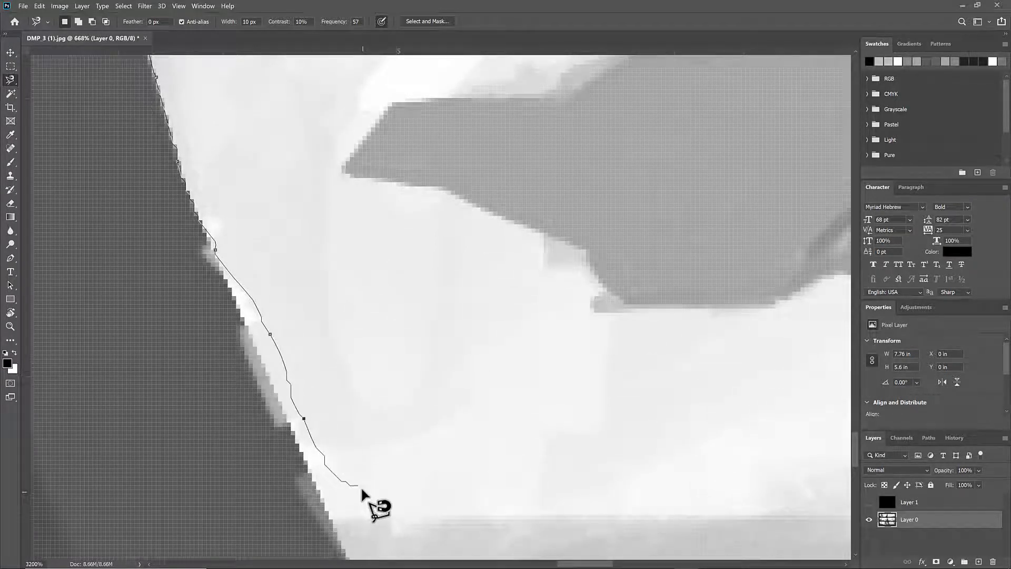
Step: Stray with the magnetic path into the bright area beside the trunk and delete the misplaced anchor points
mouse_move(363, 493)
mouse_down()
mouse_move(320, 435)
mouse_move(322, 413)
mouse_move(292, 332)
mouse_move(365, 457)
mouse_up()
drag(304, 334, 326, 397)
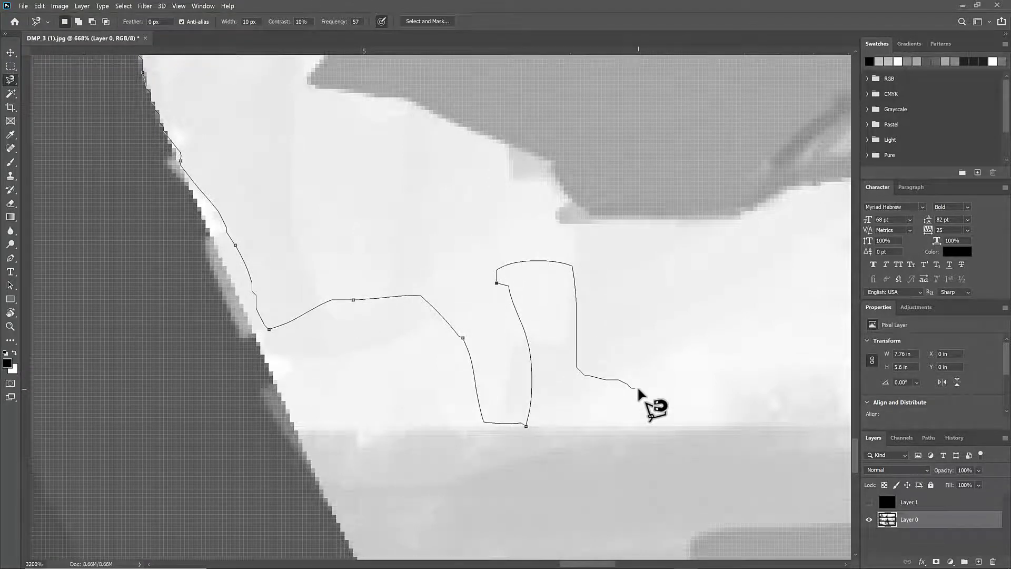
key(BackSpace)
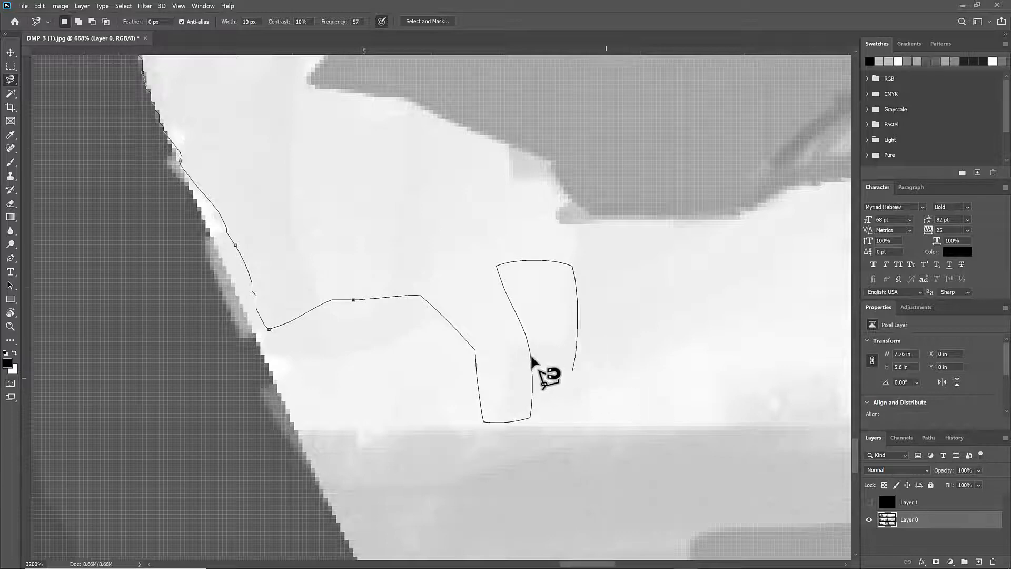
key(BackSpace)
key(BackSpace)
key(BackSpace)
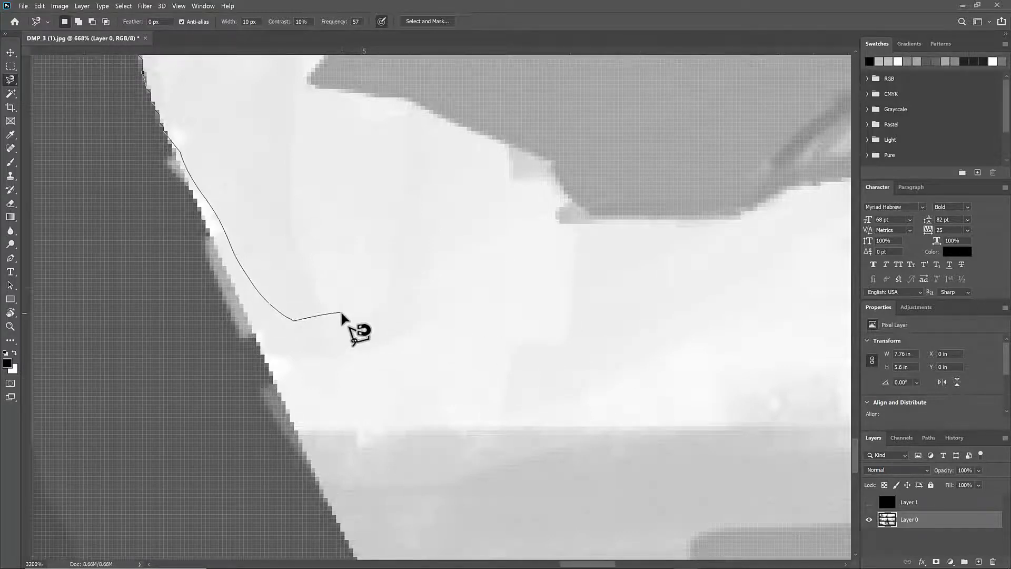
key(BackSpace)
key(BackSpace)
key(BackSpace)
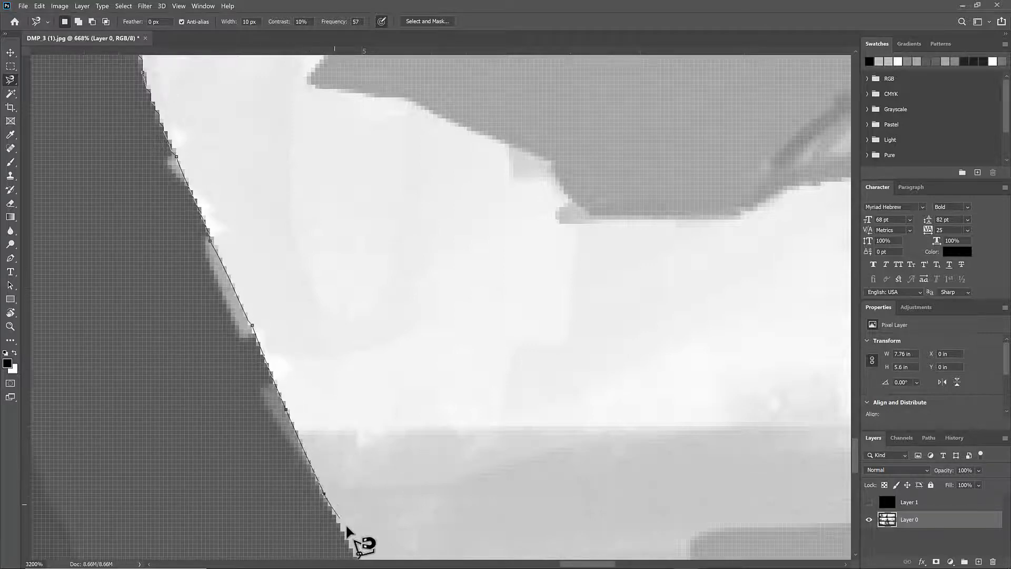
Step: Continue the magnetic path along the trunk's right edge down to its base at the thumbnail's lower border
drag(350, 532, 356, 185)
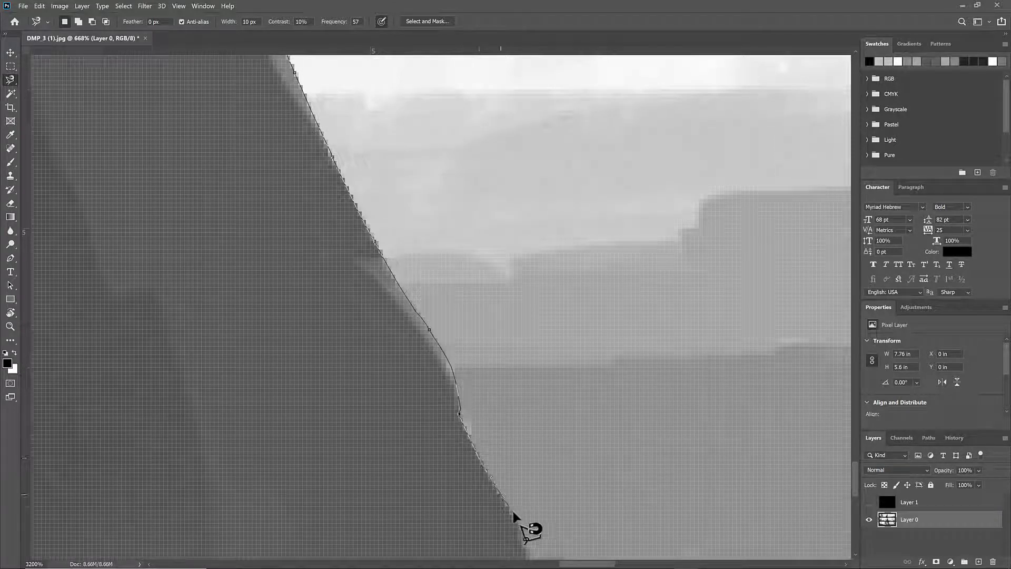
drag(520, 534, 433, 323)
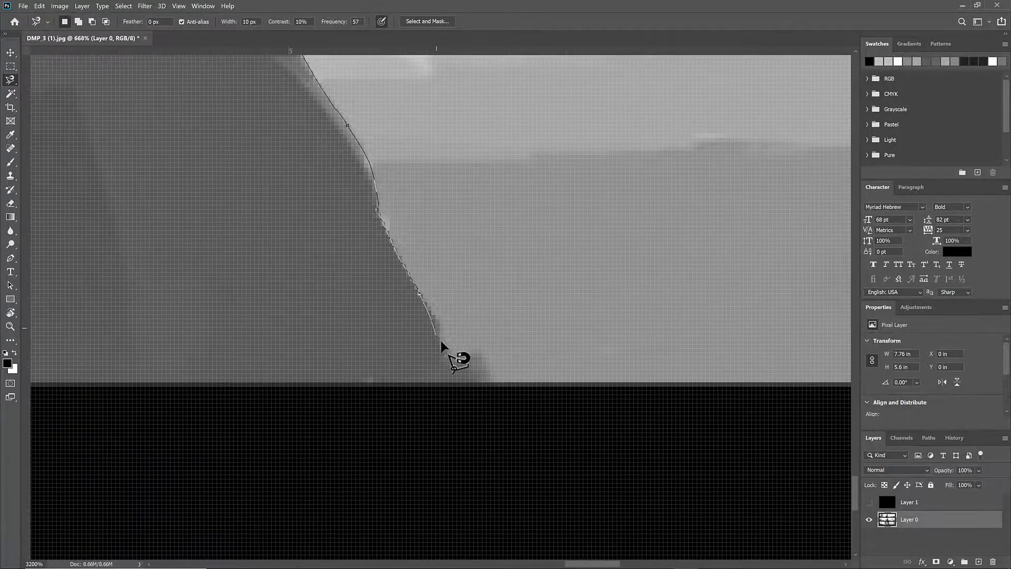
ctrl+click(469, 340)
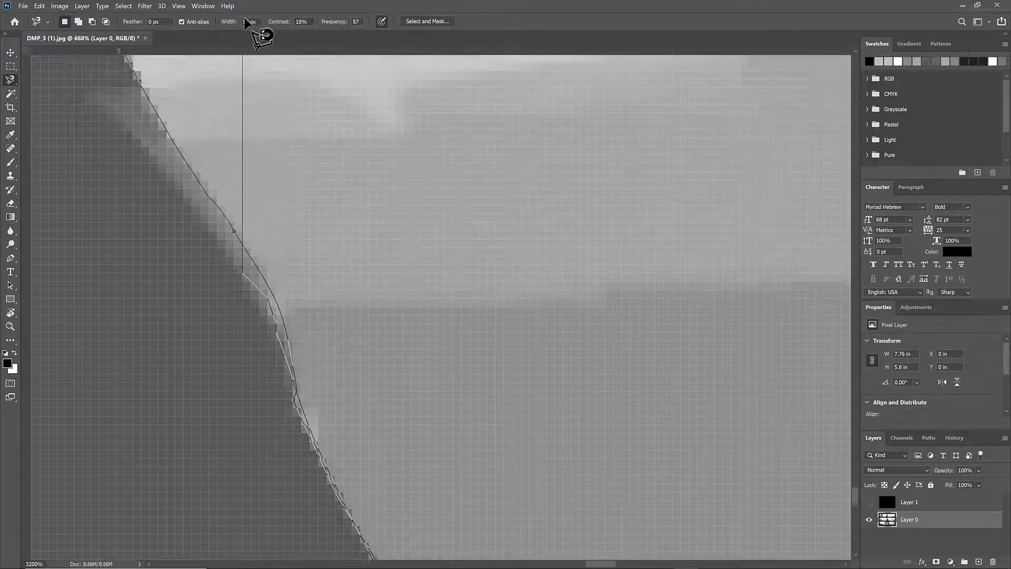
mouse_move(237, 352)
mouse_down()
mouse_move(219, 354)
mouse_move(361, 338)
mouse_move(389, 286)
mouse_up()
alt+click(246, 361)
alt+click(241, 354)
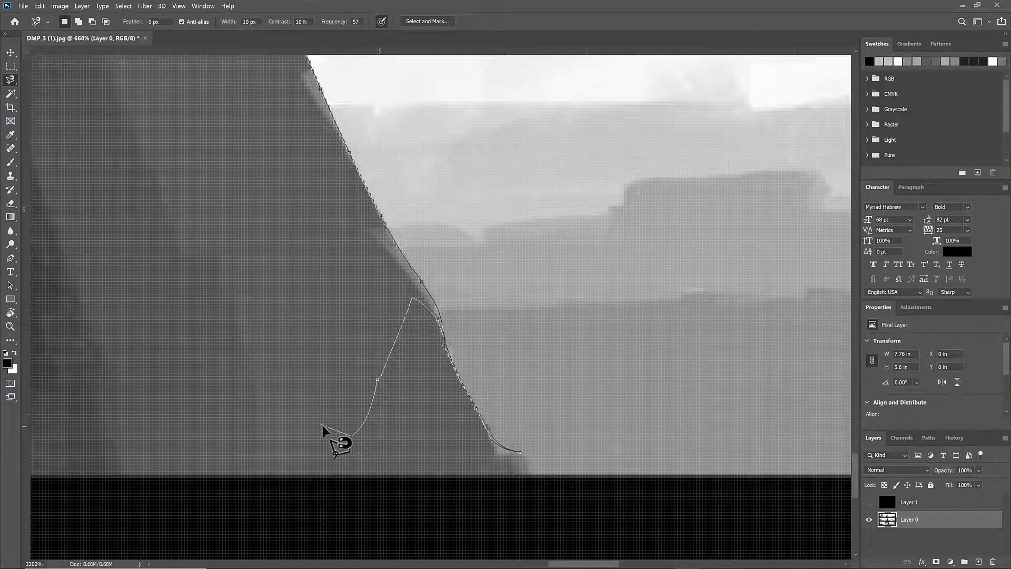
Step: Delete the last magnetic anchor points and cancel the whole unfinished lasso path
key(BackSpace)
key(BackSpace)
key(BackSpace)
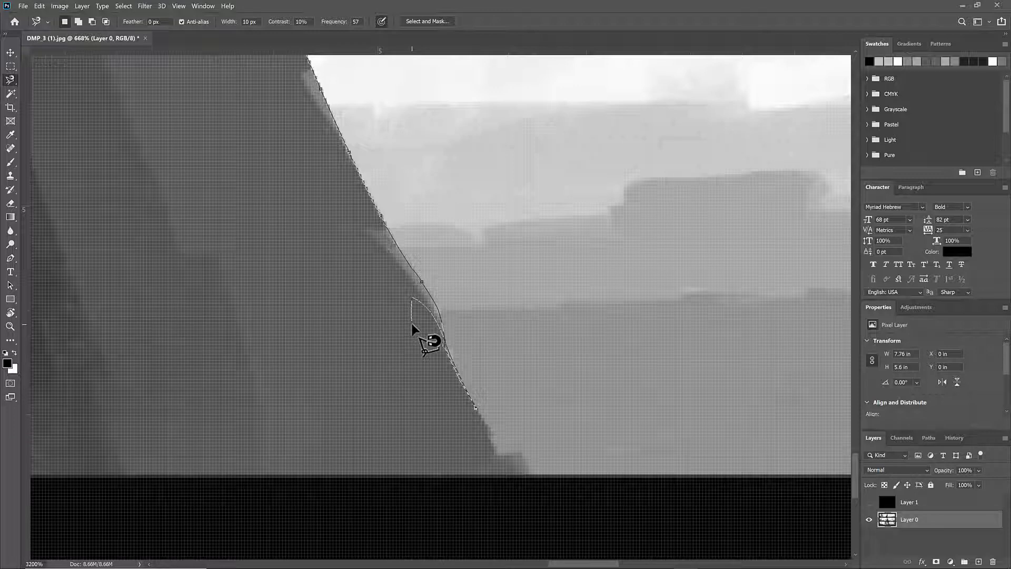
key(Escape)
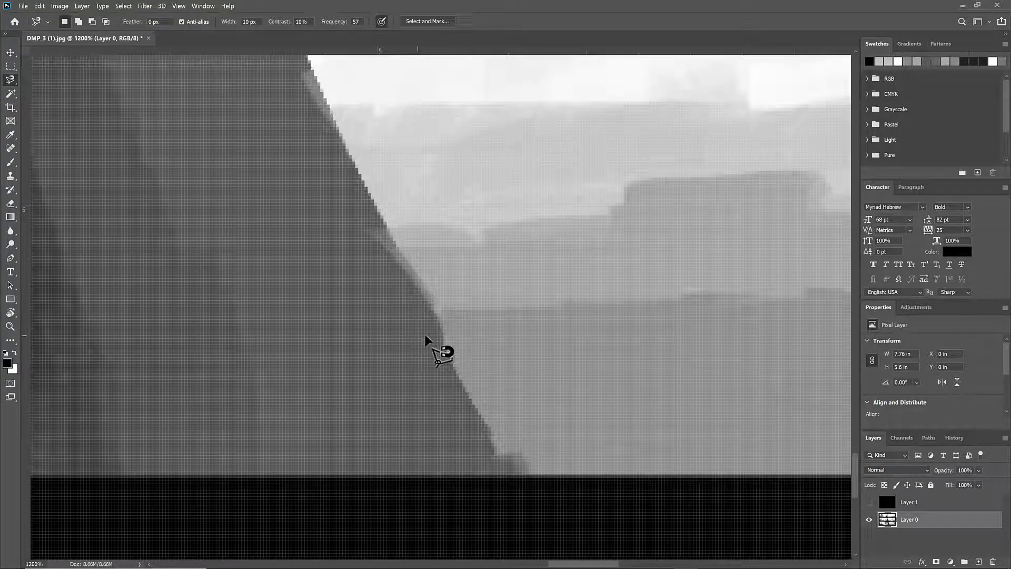
ctrl+drag(442, 334, 418, 336)
mouse_move(366, 229)
mouse_down()
mouse_move(377, 358)
mouse_move(390, 384)
mouse_move(378, 368)
mouse_up()
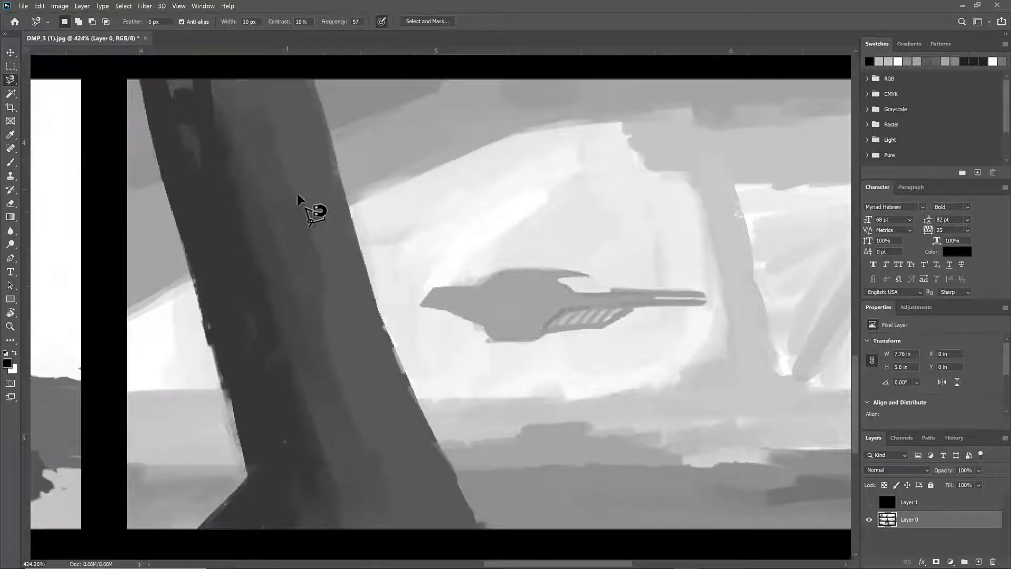
Step: Try selecting part of the tree trunk with the Object Selection tool by framing two small rectangles on it
key(w)
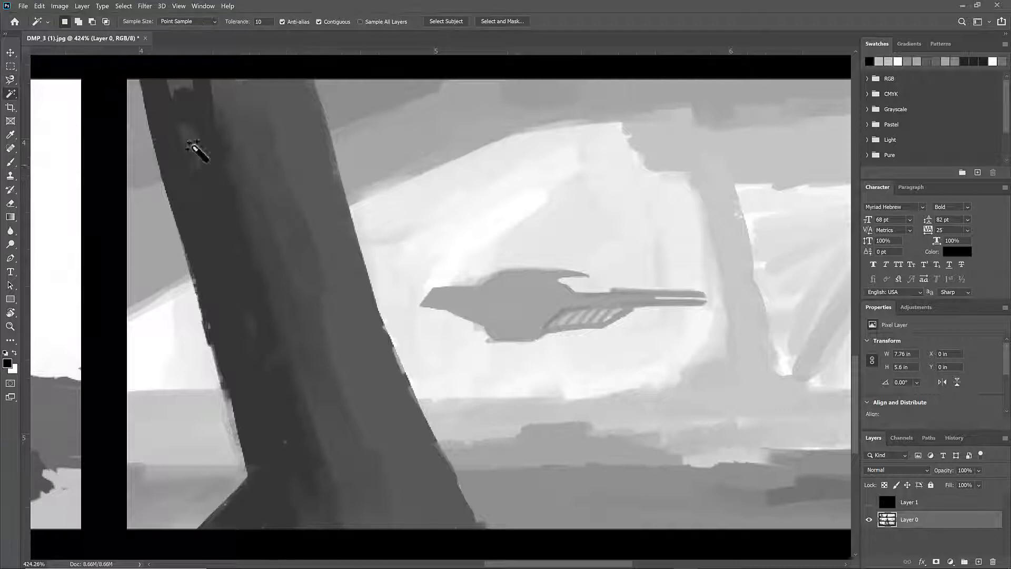
right_click(10, 95)
click(55, 94)
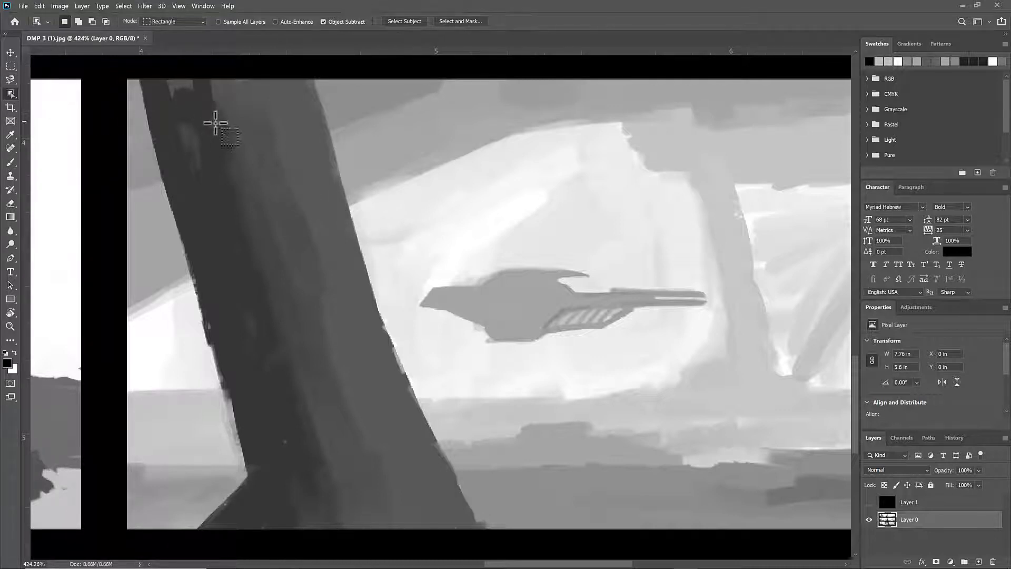
drag(266, 134, 305, 179)
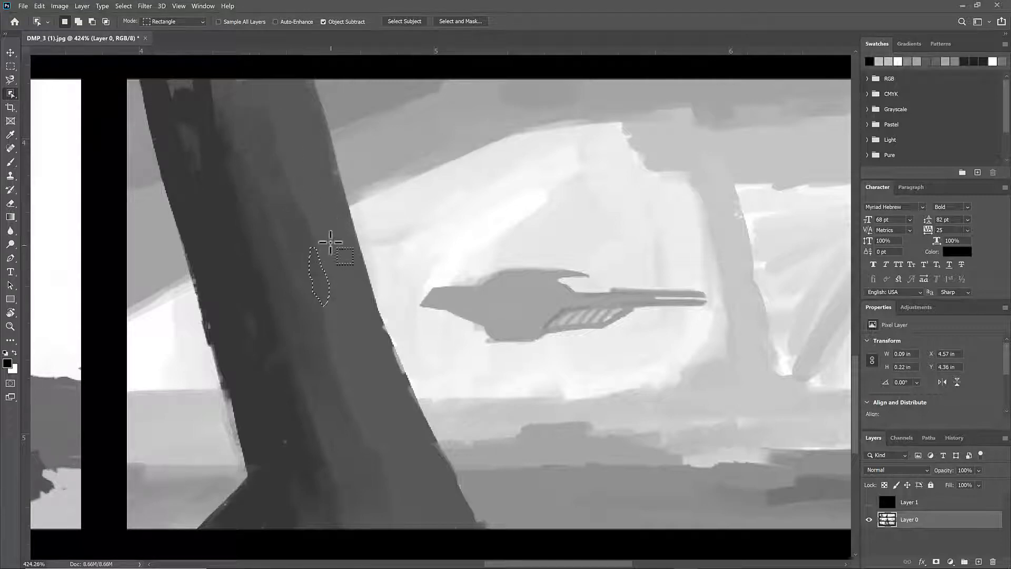
drag(287, 193, 334, 279)
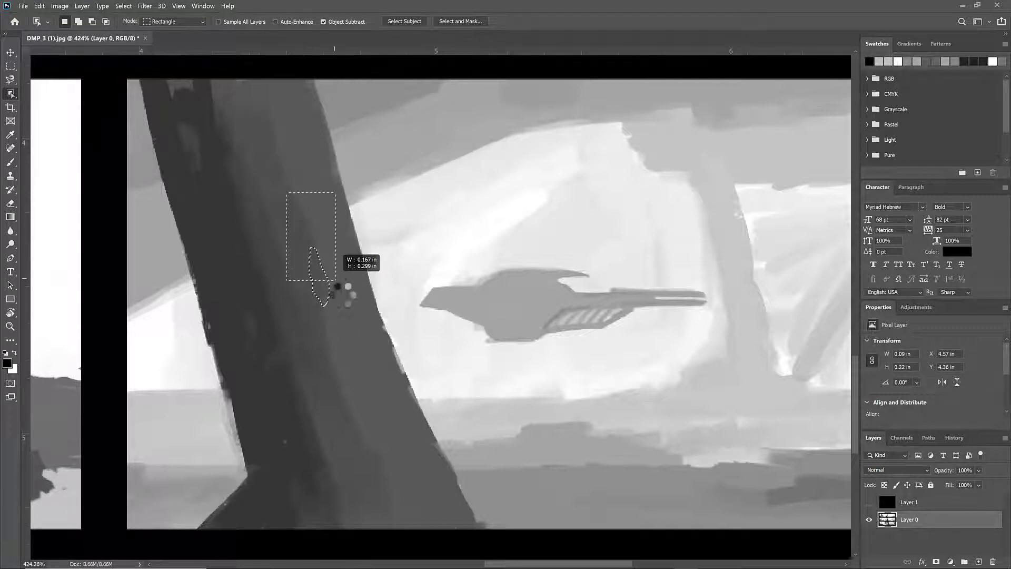
Step: Select the whole dark tree trunk by brushing over it with the Quick Selection tool
click(10, 93)
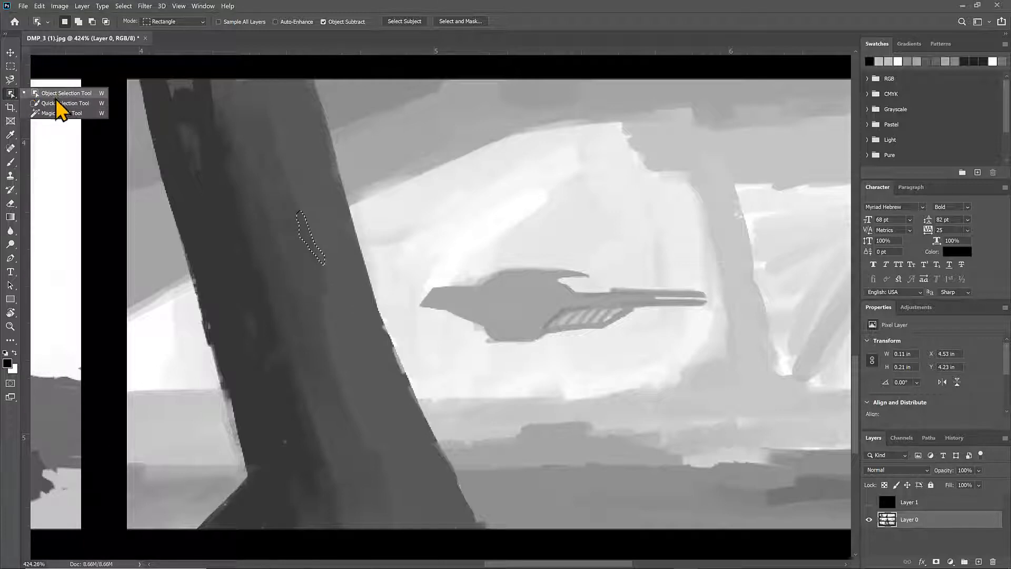
click(59, 103)
mouse_move(266, 140)
mouse_down()
mouse_move(289, 143)
mouse_move(342, 241)
mouse_move(335, 249)
mouse_move(301, 196)
mouse_move(302, 225)
mouse_up()
key(space)
scroll(295, 225, down, 1)
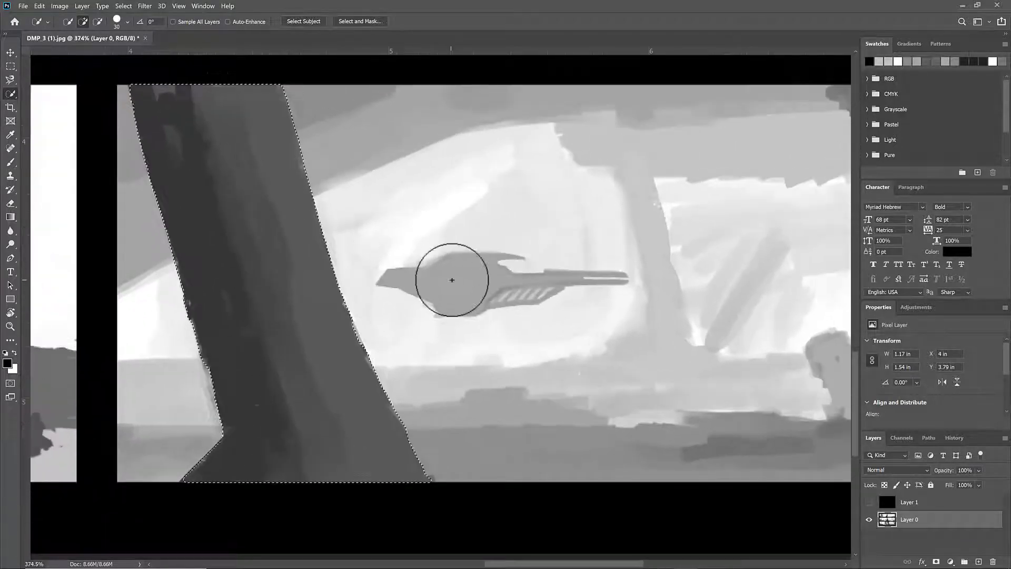
Step: Add the grey flying ship beside the trunk to the quick selection
drag(452, 280, 446, 282)
ctrl+click(483, 282)
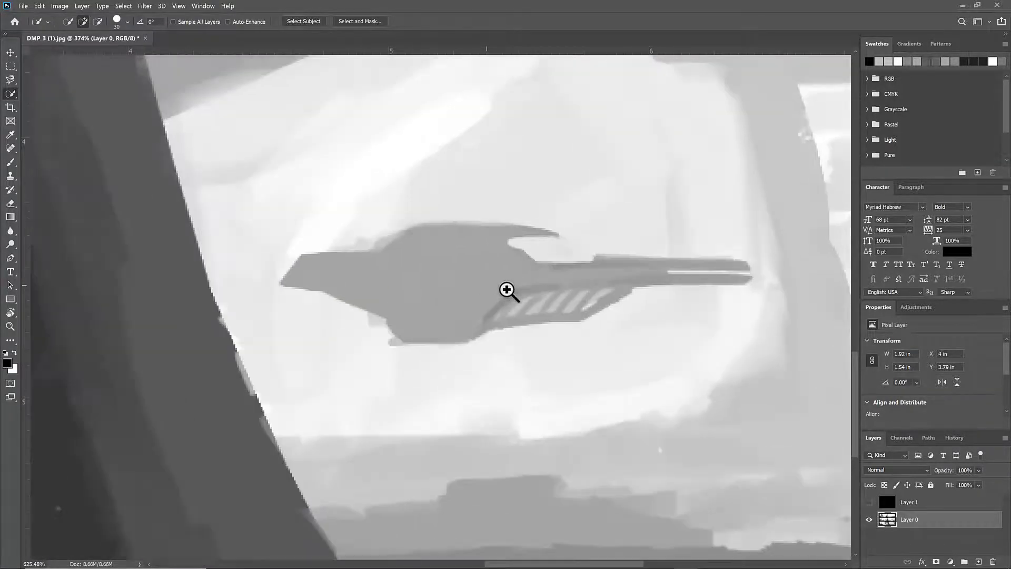
drag(506, 290, 469, 289)
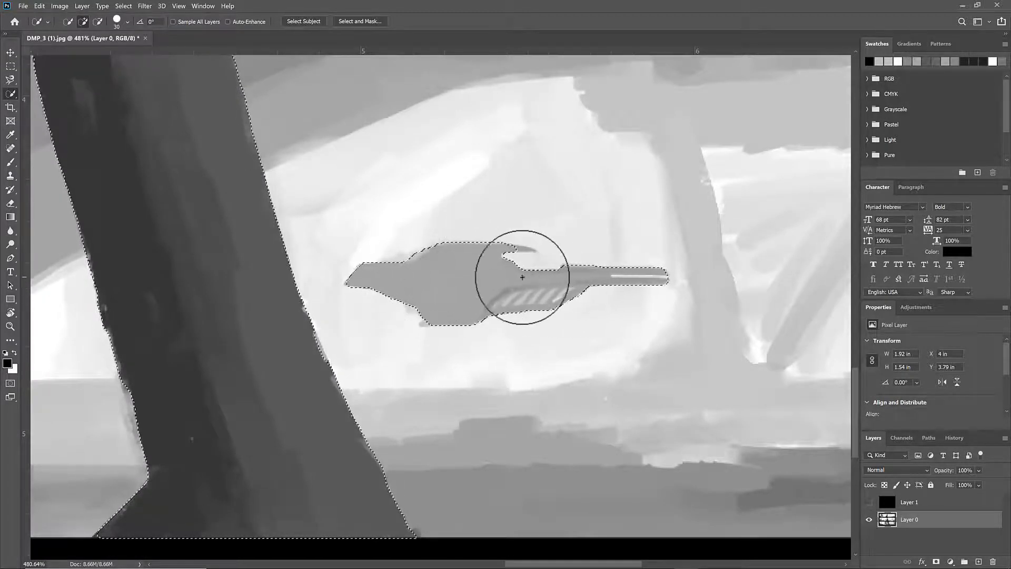
Step: Clear the trunk and ship selection, and quick-select the dark tree trunks on both sides of the forest panel
drag(490, 275, 487, 275)
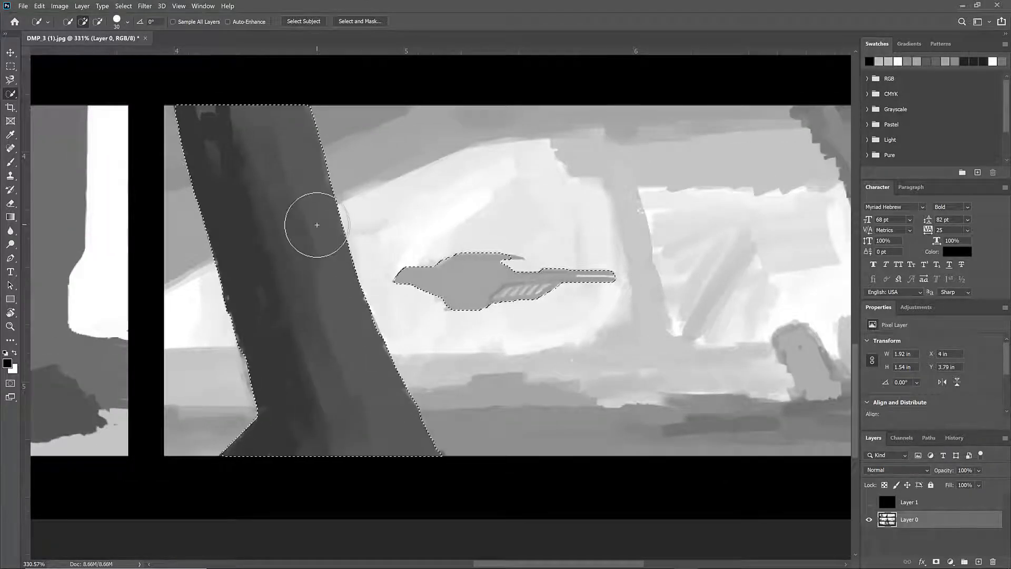
key(ctrl+d)
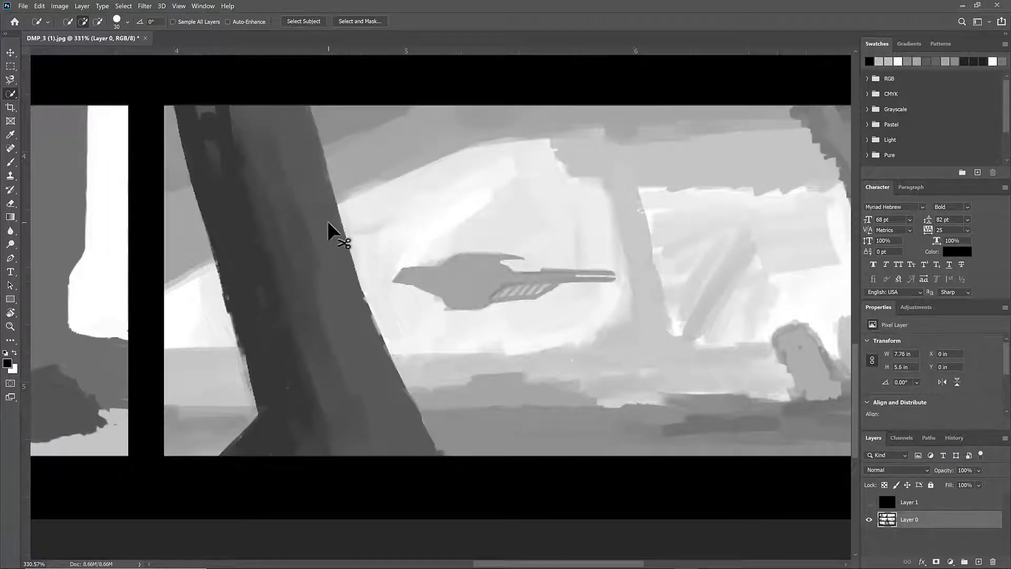
drag(327, 220, 223, 199)
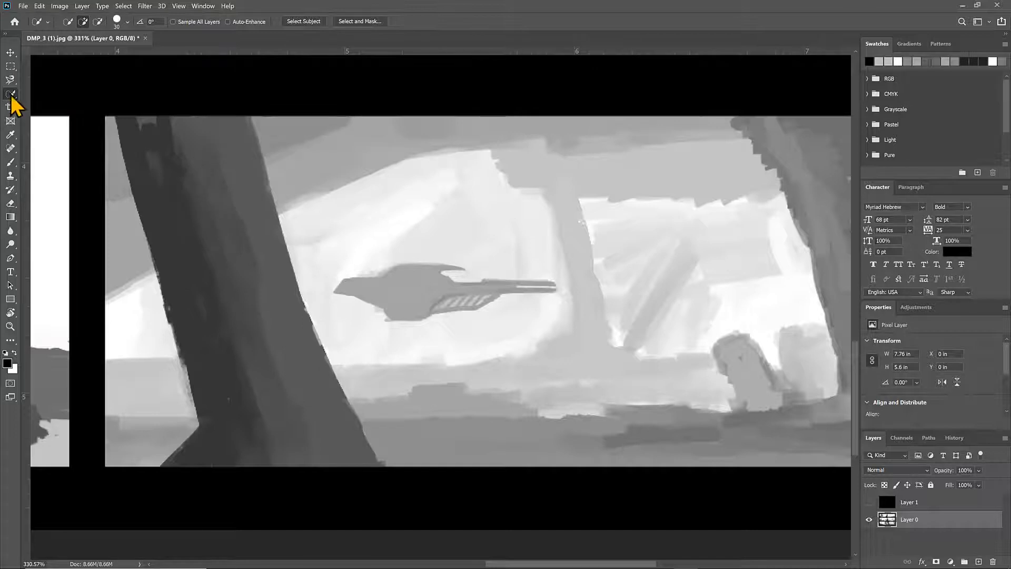
mouse_move(218, 174)
mouse_down()
mouse_move(236, 195)
mouse_move(200, 145)
mouse_move(234, 145)
mouse_up()
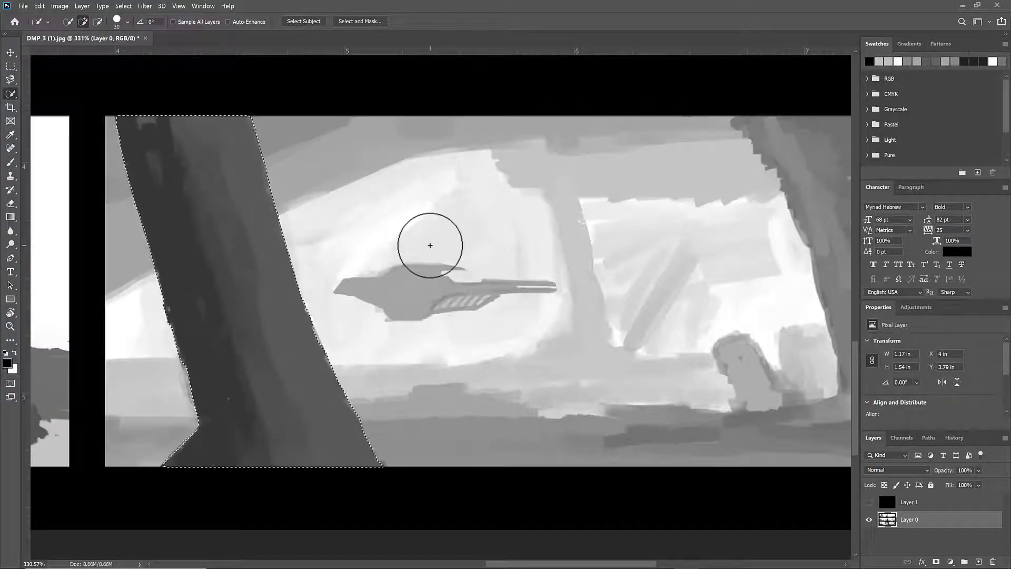
drag(726, 274, 538, 281)
drag(704, 263, 697, 251)
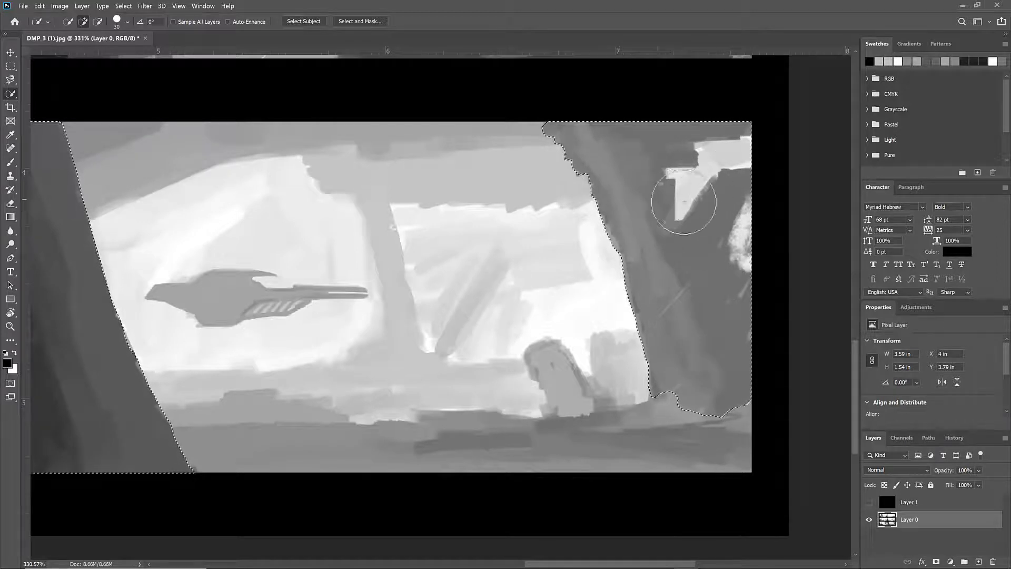
Step: Fill the two selected trunks with the white background colour, and undo the fill
key(v)
drag(649, 226, 638, 227)
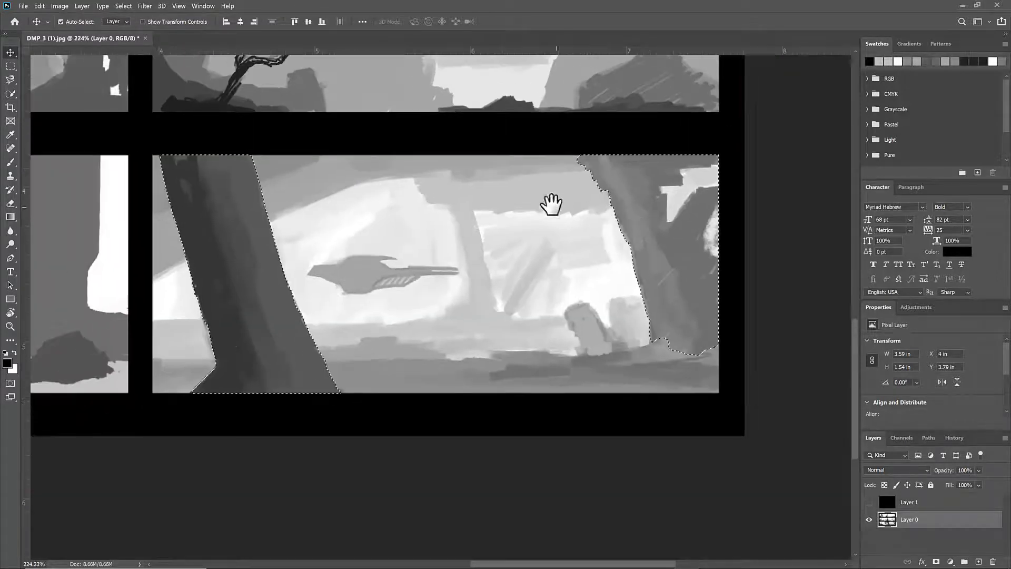
drag(546, 203, 568, 244)
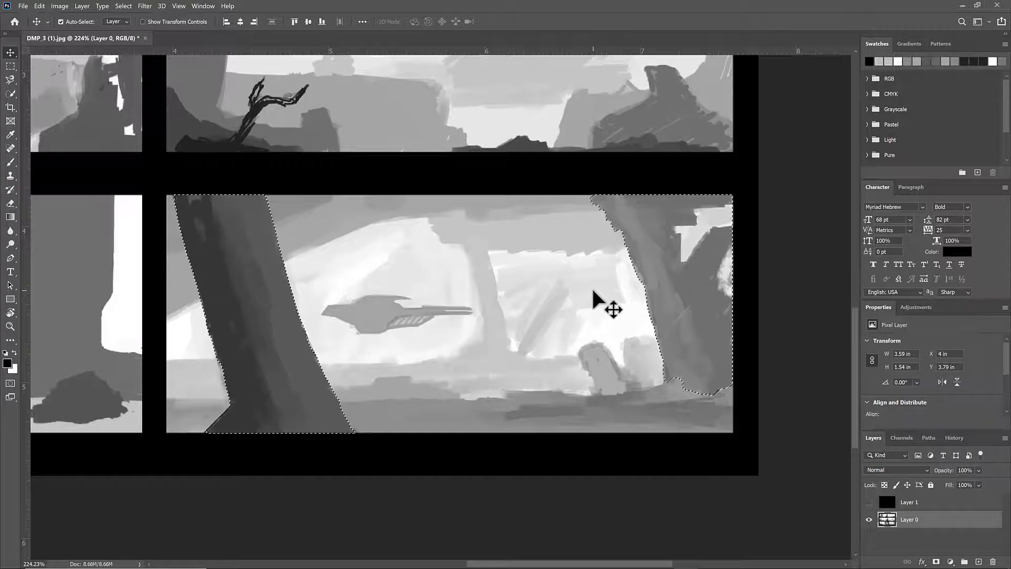
key(ctrl+BackSpace)
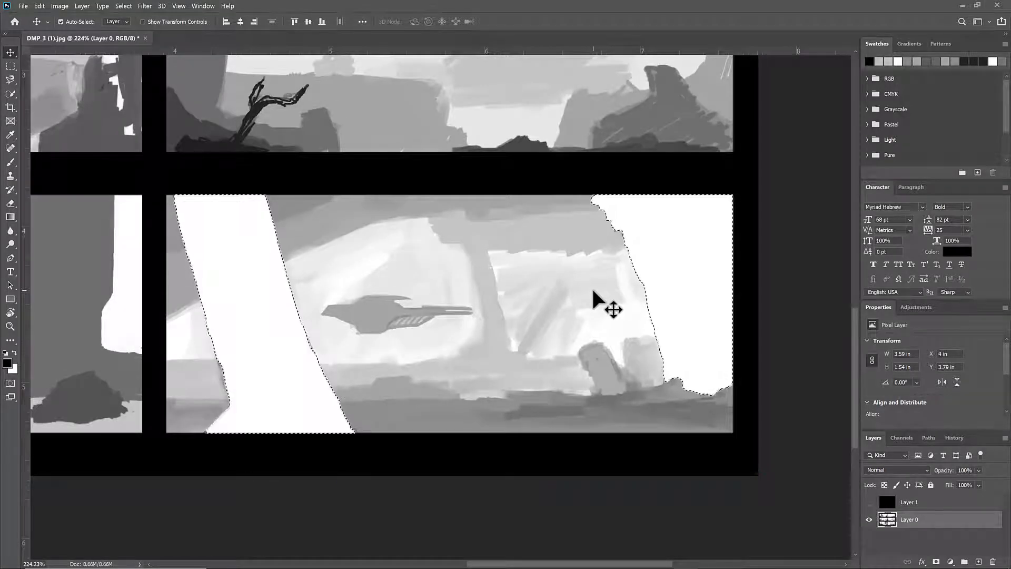
key(ctrl+z)
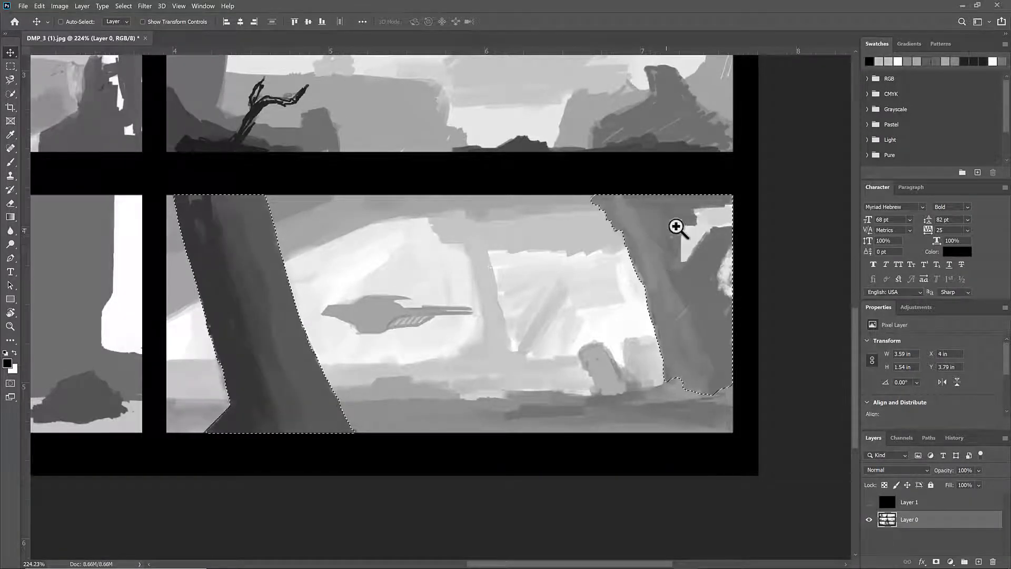
Step: Subtract the light sky gap between the branches of the right-hand tree from the quick selection
drag(677, 225, 537, 224)
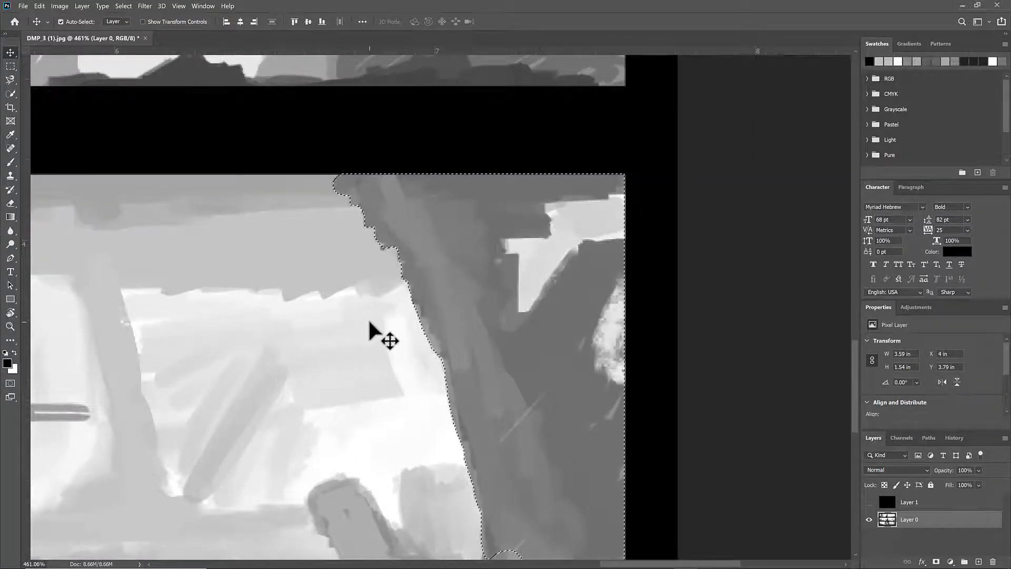
key(w)
mouse_move(516, 256)
mouse_down()
mouse_move(569, 219)
mouse_move(577, 225)
mouse_move(563, 242)
mouse_up()
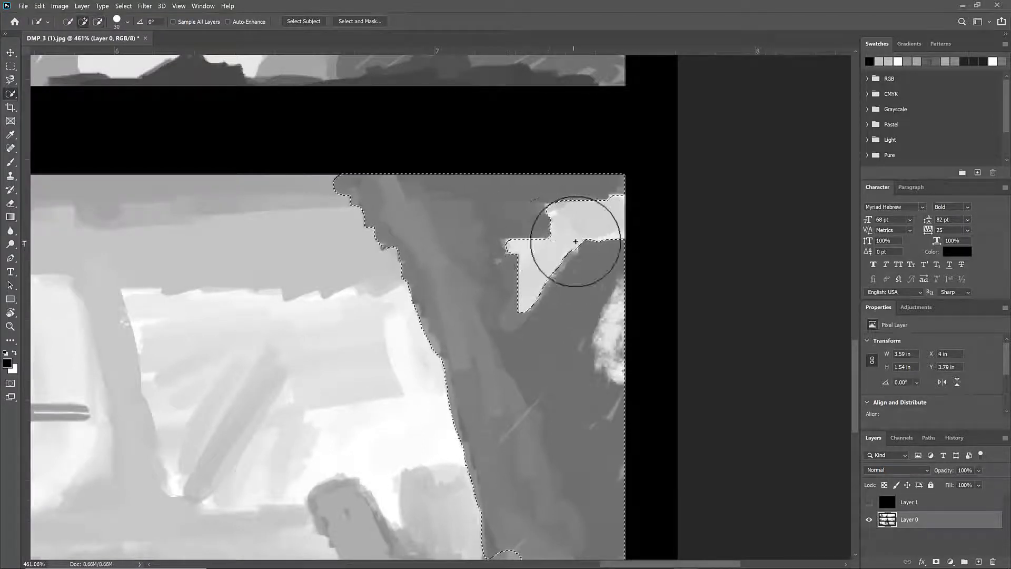
Step: Test the refined tree selection by filling it with white, and undo that fill
scroll(576, 237, down, 3)
key(Delete)
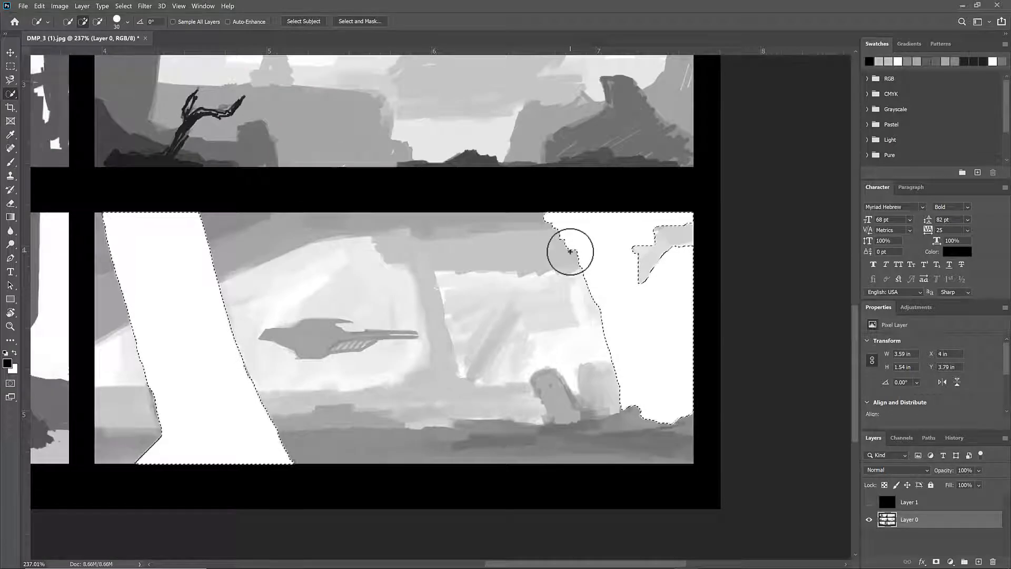
key(ctrl+z)
Step: Subtract the white patch at the outer edge of the right-hand tree from the quick selection
scroll(692, 296, up, 5)
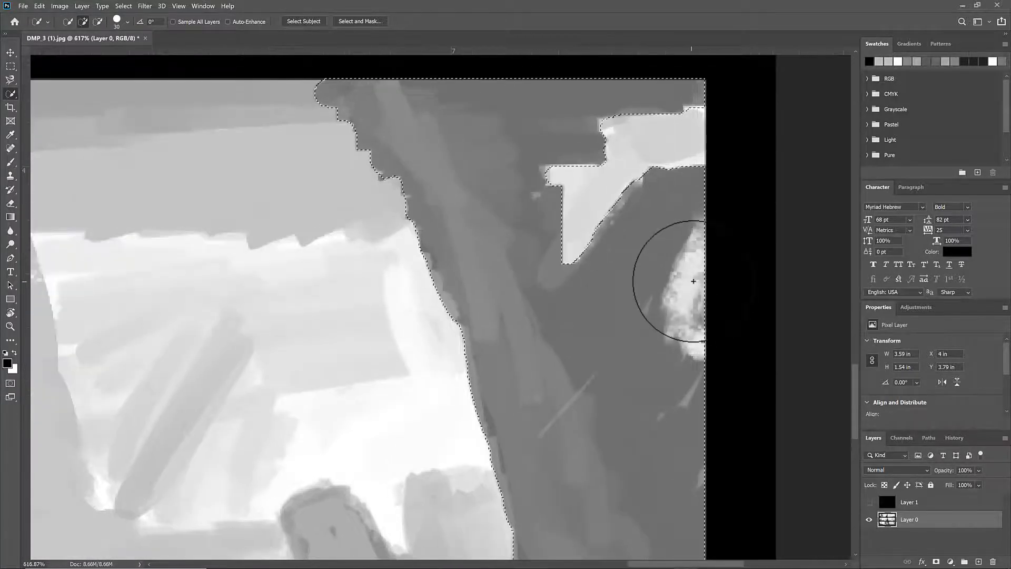
alt+click(692, 280)
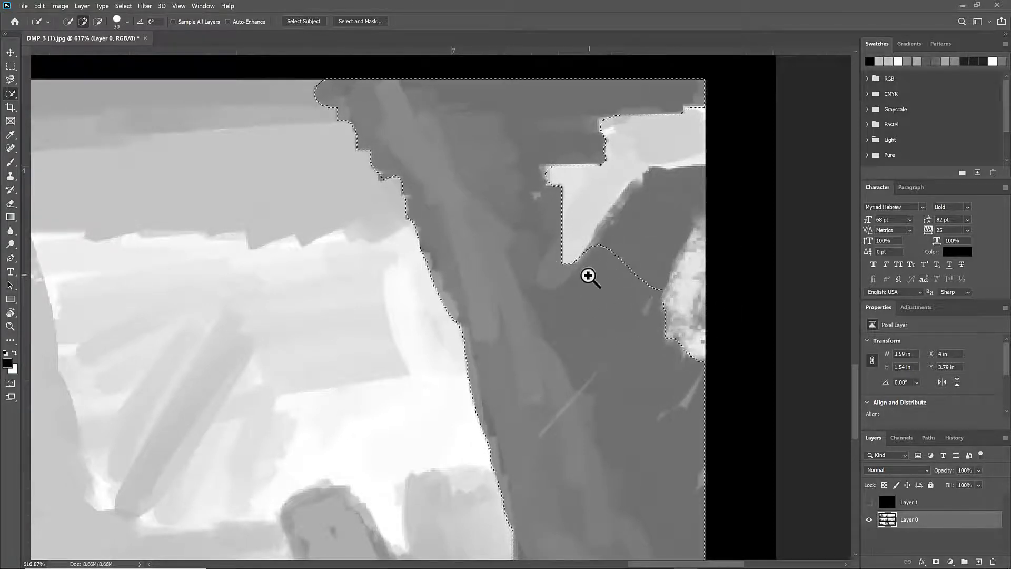
drag(589, 275, 569, 282)
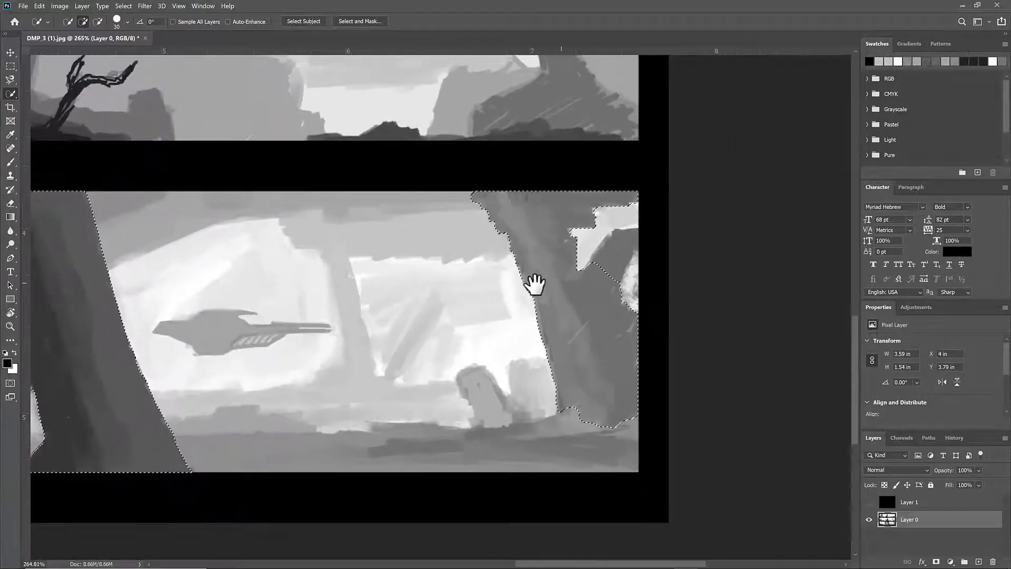
drag(487, 268, 575, 277)
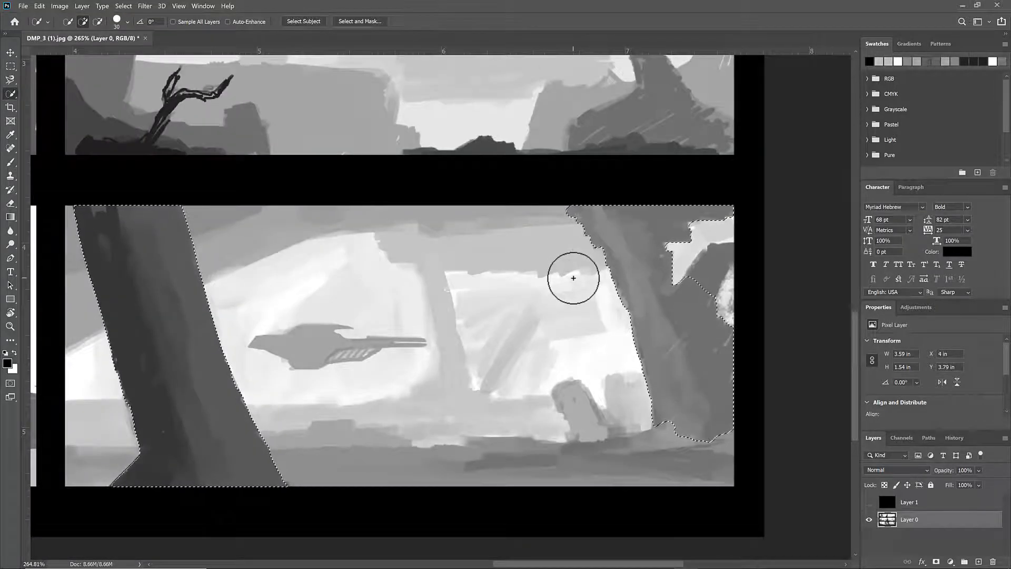
Step: Clear the selection and build a new one of the left trunk with the Magic Wand, adding its separate grey tones and leftover specks
right_click(10, 94)
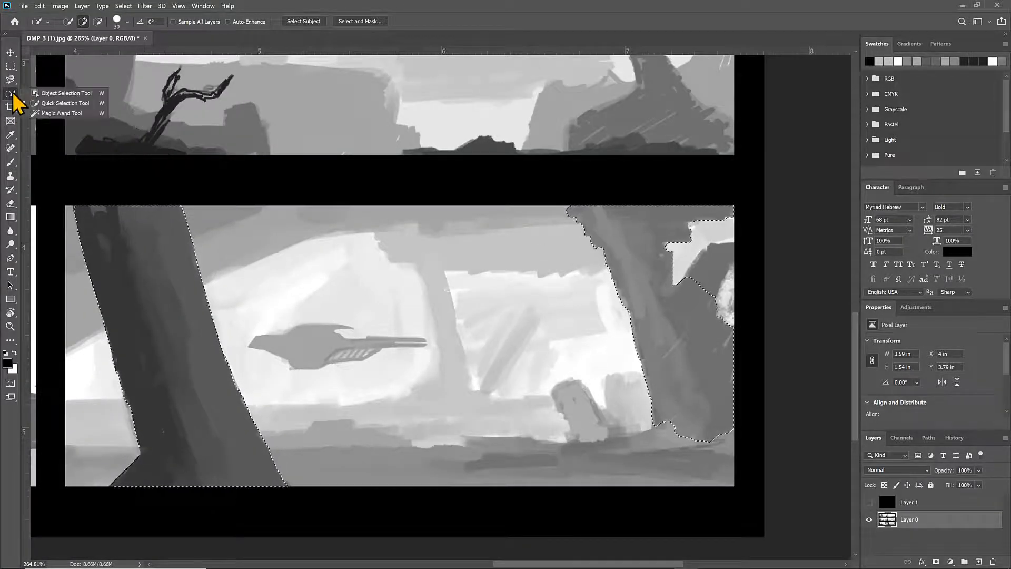
click(53, 112)
key(ctrl+d)
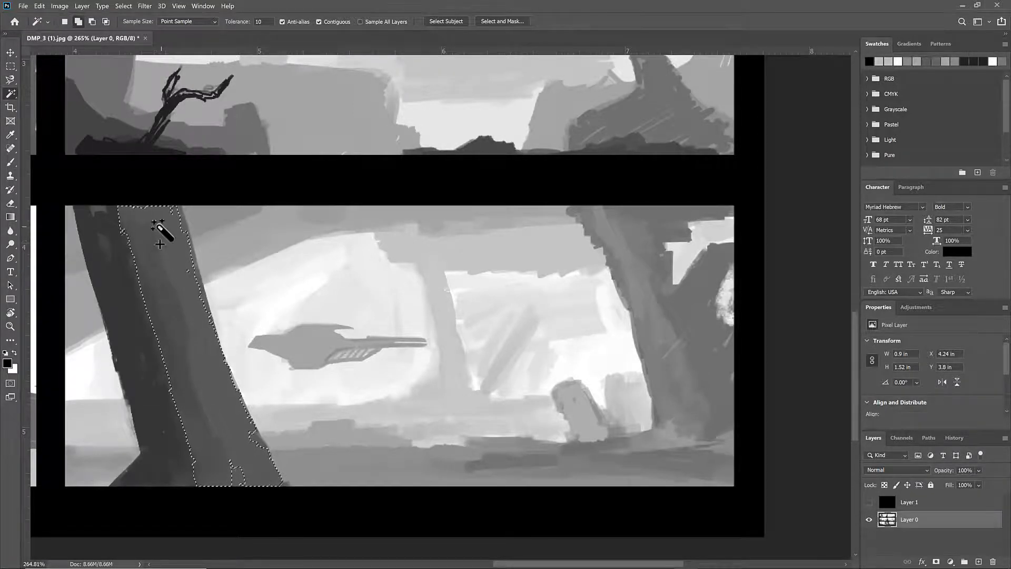
shift+click(108, 232)
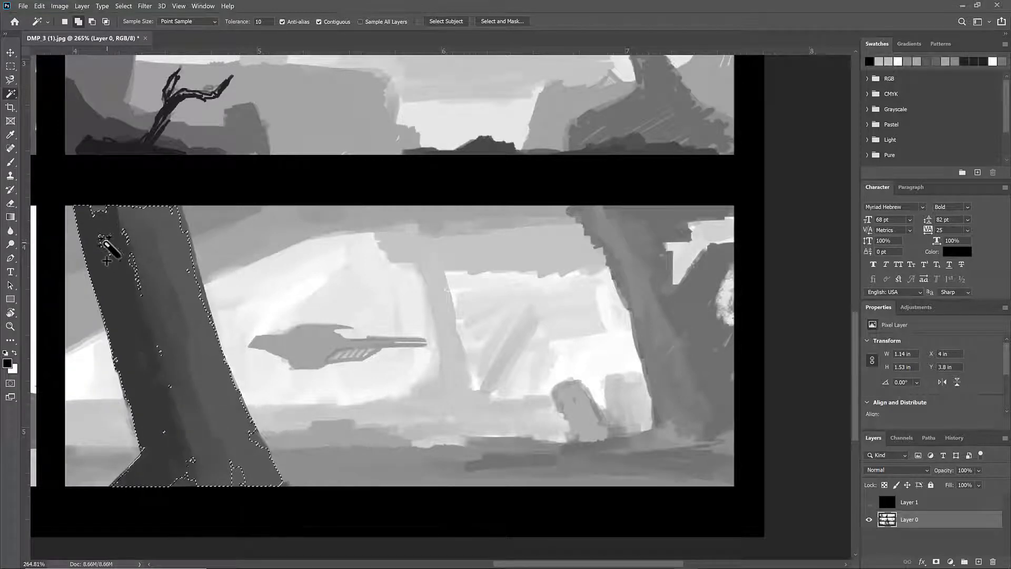
shift+click(139, 289)
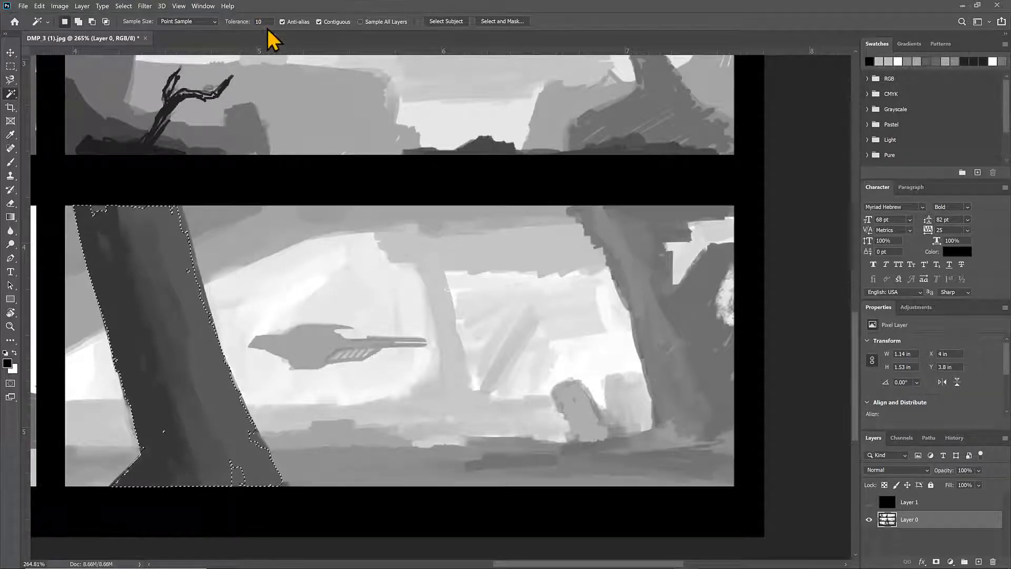
shift+click(190, 269)
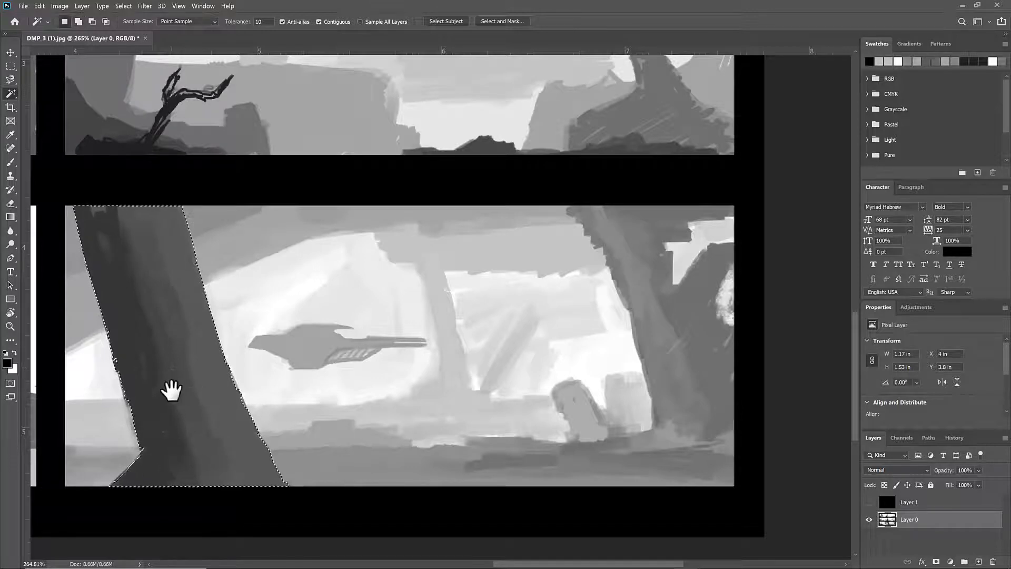
Step: Select the large grey rock column in the neighbouring desert panel with the Magic Wand
drag(174, 437, 250, 416)
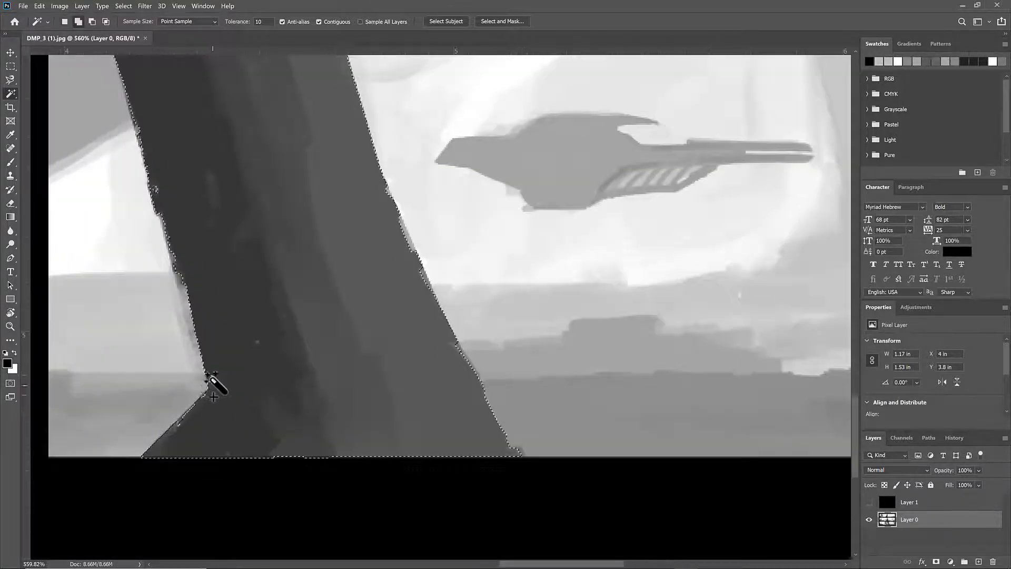
drag(352, 318, 672, 321)
drag(506, 309, 518, 315)
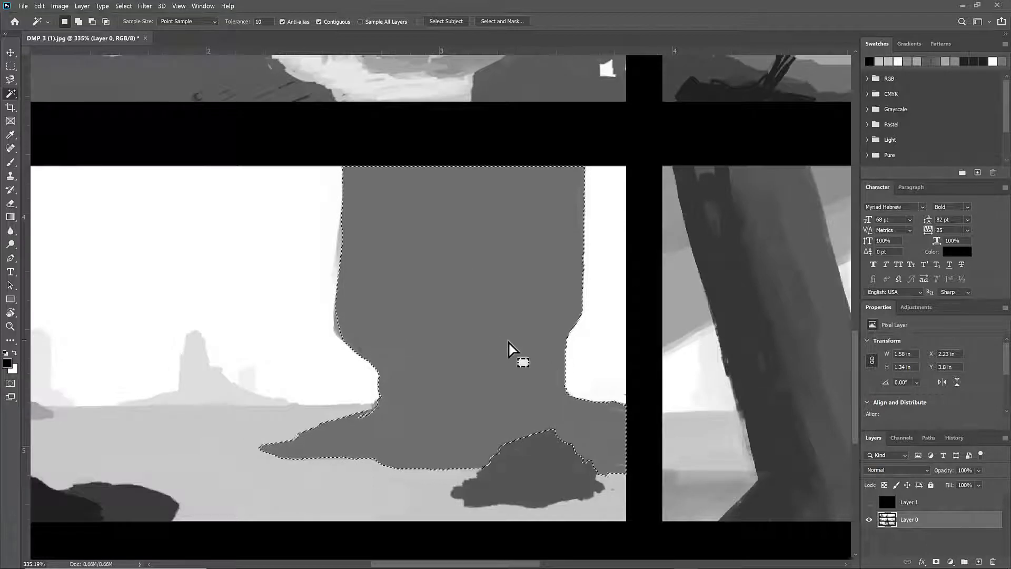
Step: Try a white fill on the selected rock column, undo it, and deselect the column
key(ctrl+BackSpace)
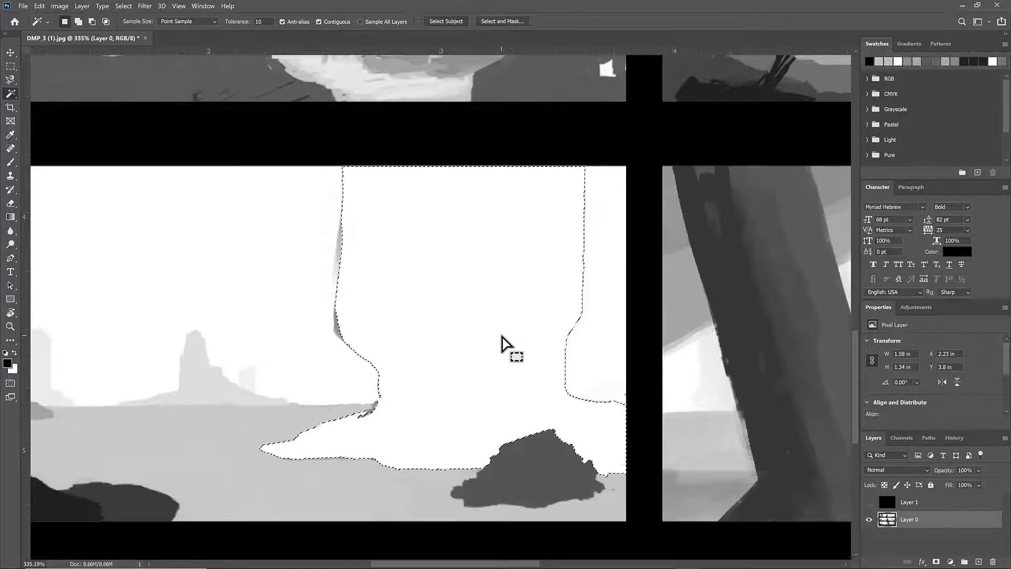
key(ctrl+z)
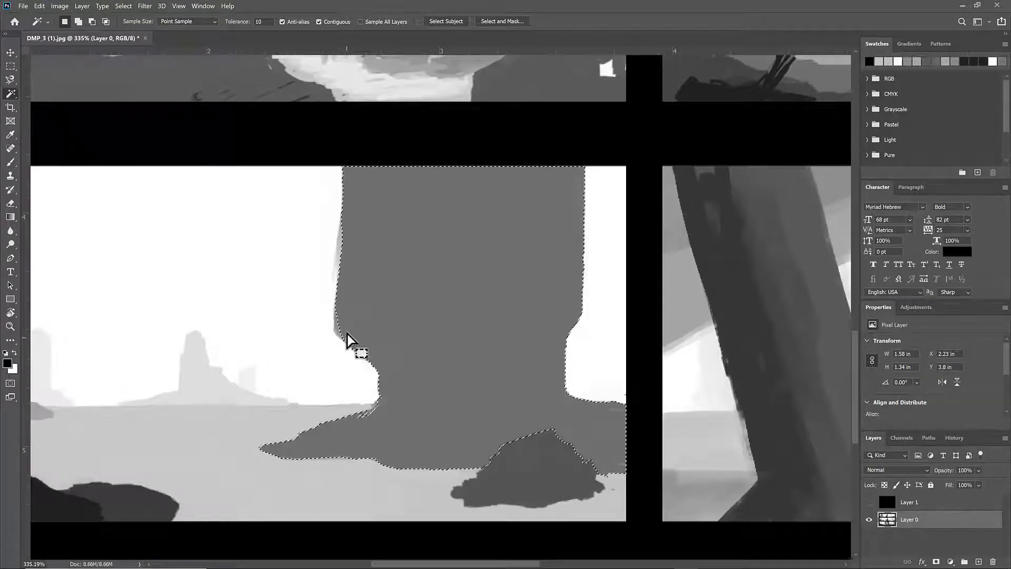
drag(323, 338, 396, 329)
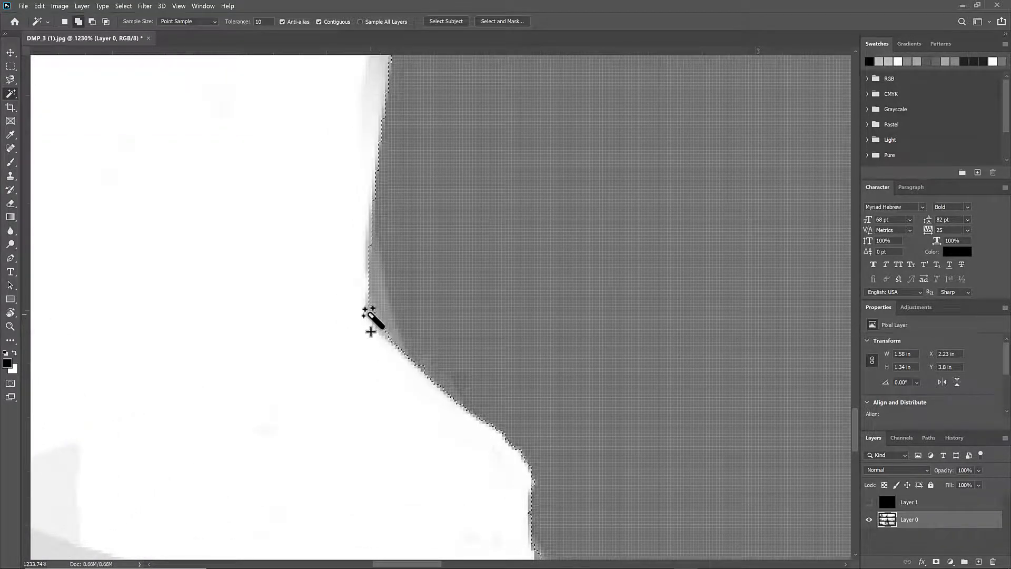
key(ctrl+d)
drag(484, 305, 464, 313)
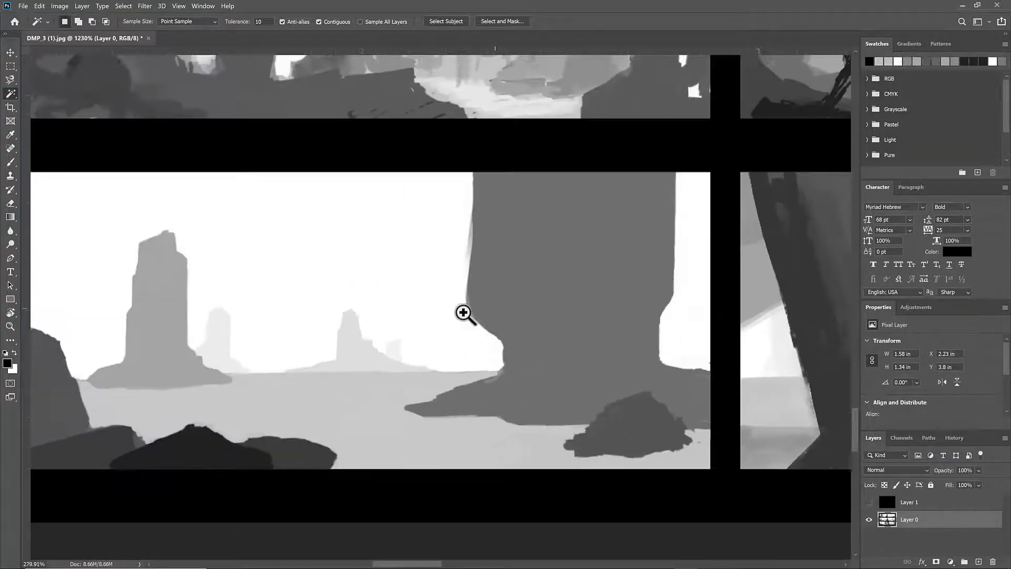
Step: Select the grey rock column again with the Magic Wand, and replace it with the dark rock in the lower-left foreground
click(475, 314)
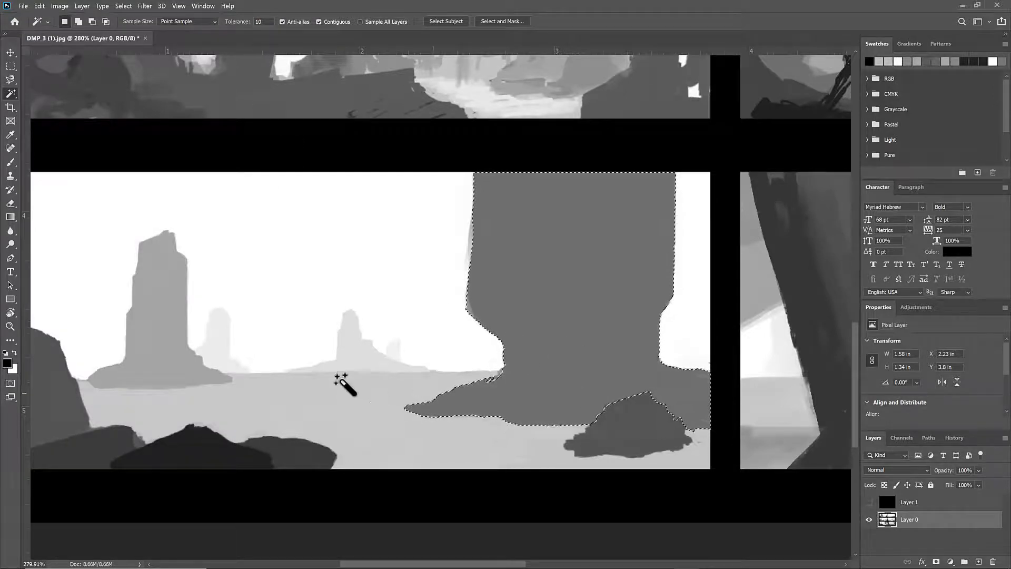
drag(337, 377, 447, 355)
scroll(350, 431, down, 2)
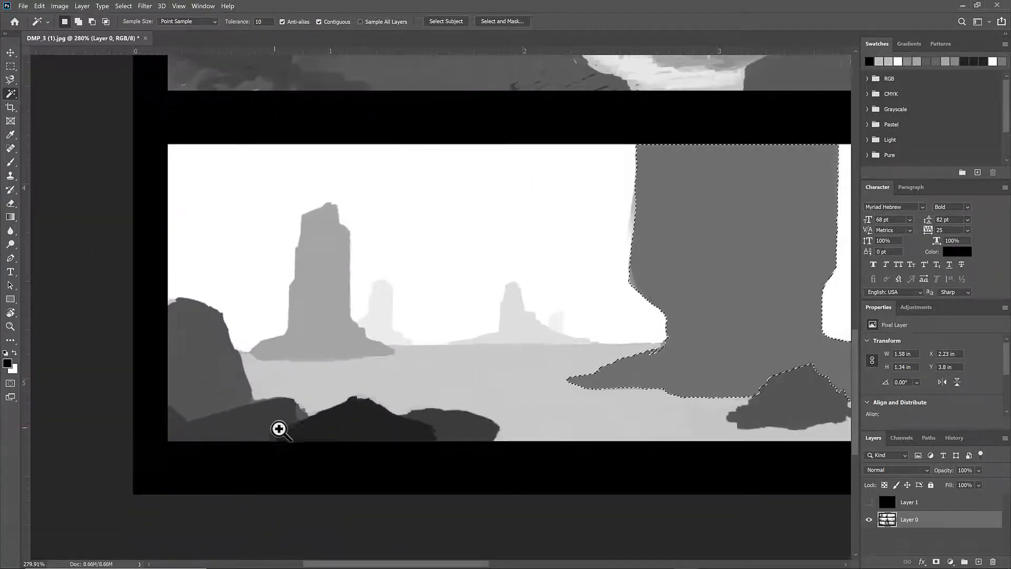
drag(279, 429, 402, 430)
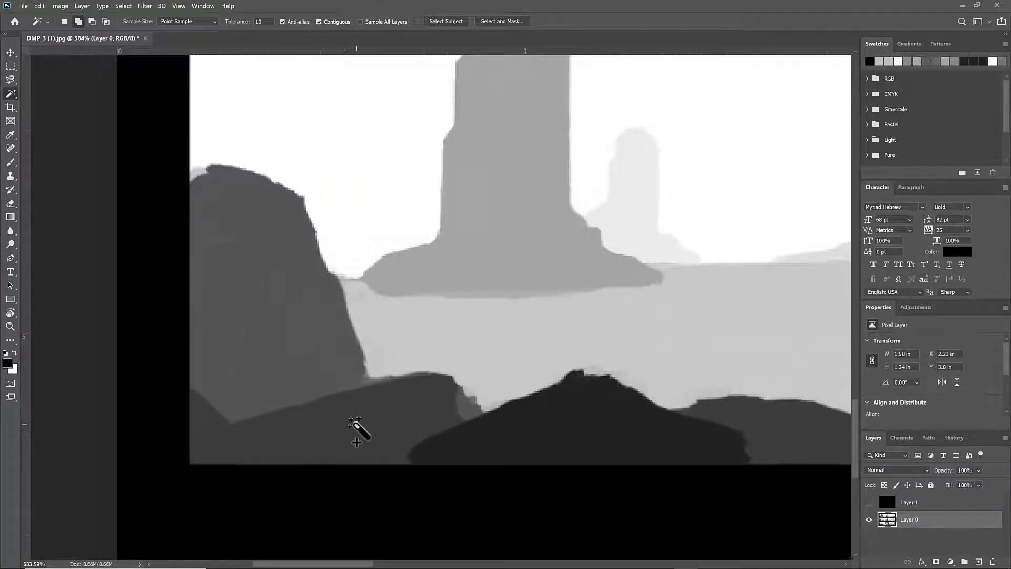
scroll(515, 347, down, 5)
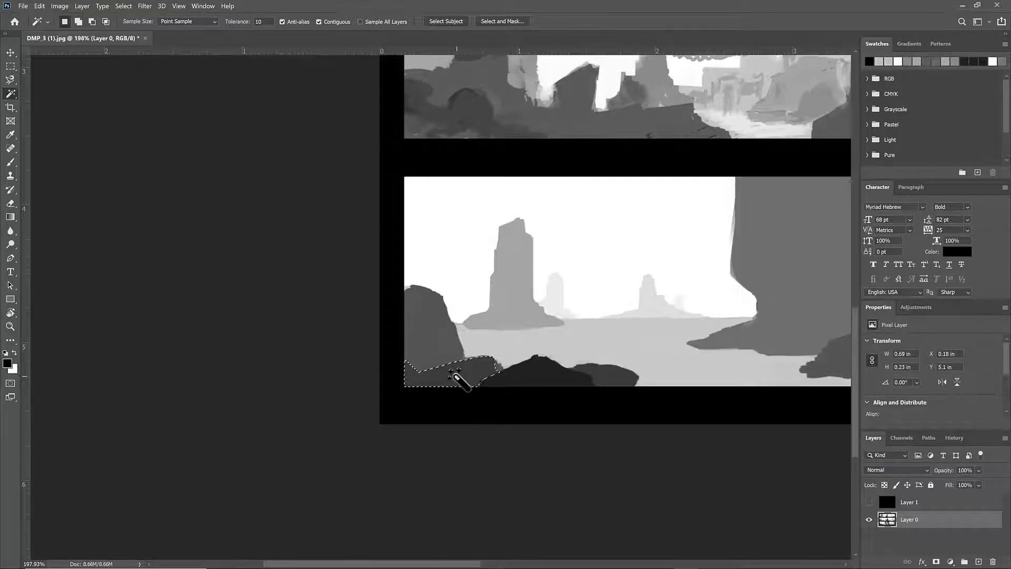
Step: Move the selected foreground rock up and right onto the plain, and undo the move
drag(510, 379, 564, 340)
key(v)
key(ctrl+d)
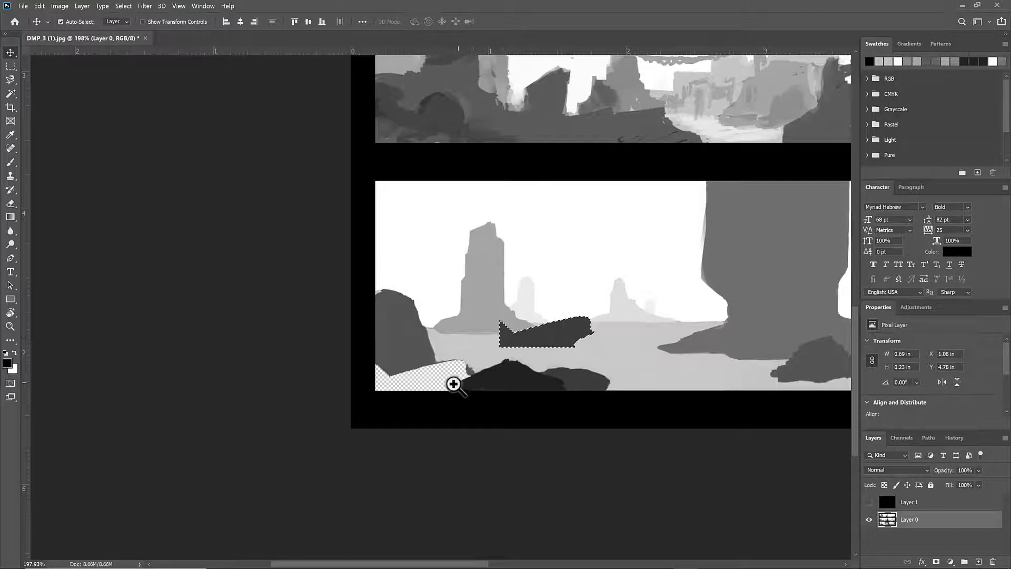
drag(452, 384, 497, 391)
key(ctrl+z)
key(ctrl+z)
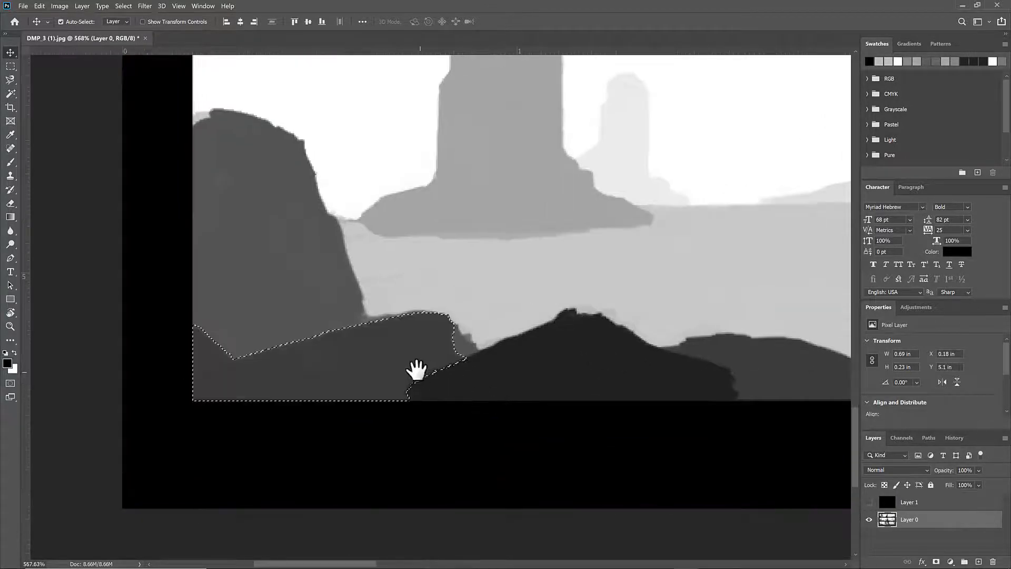
Step: Select all the dark foreground rocks with the Magic Wand at a tolerance of 35, and clear the selection
mouse_move(415, 368)
mouse_down()
mouse_move(424, 372)
mouse_move(417, 383)
mouse_up()
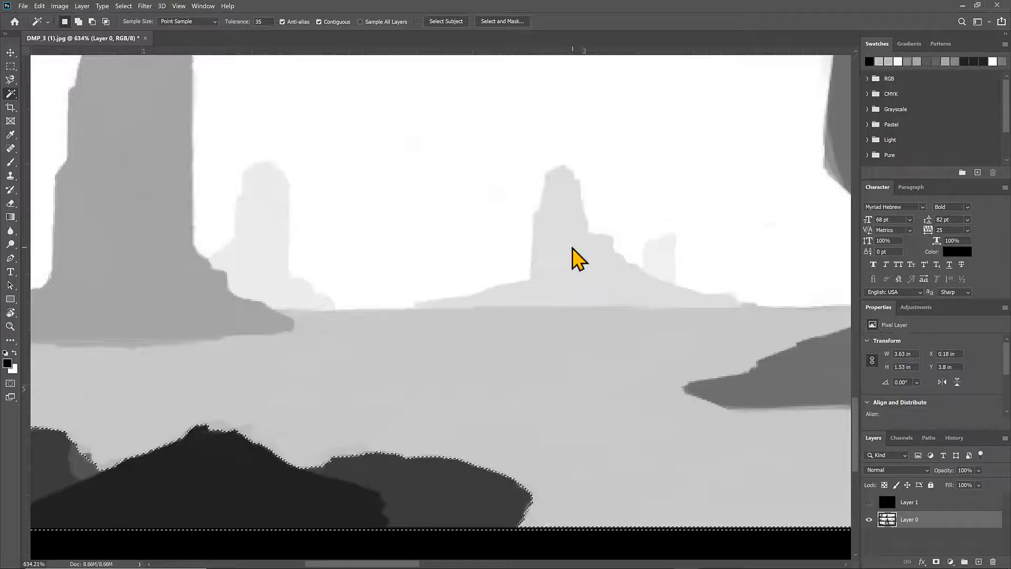
key(ctrl+d)
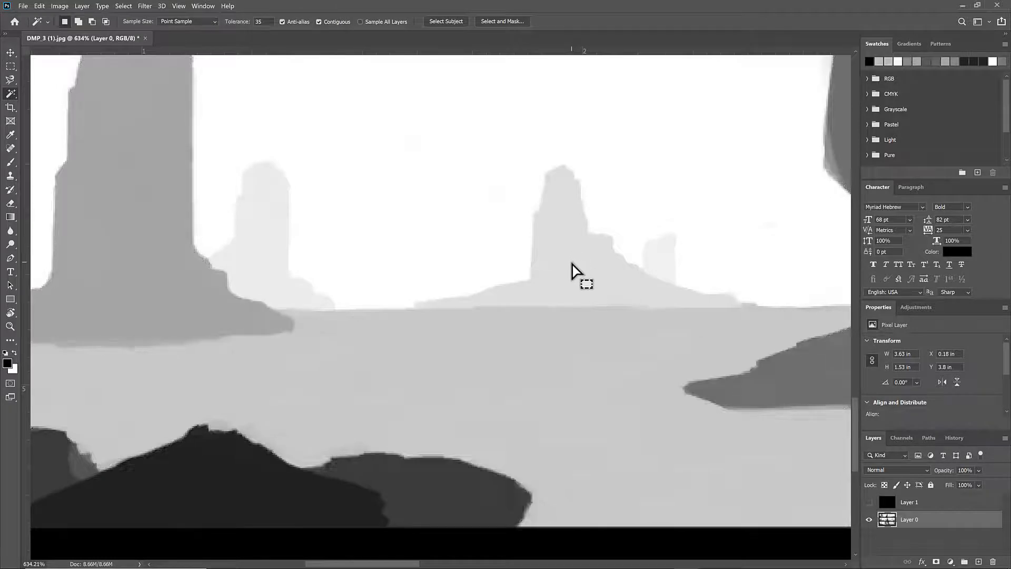
Step: Select the light distant buttes with the Magic Wand at a tolerance of 15, move them up into the sky, and undo the move
drag(581, 273, 438, 306)
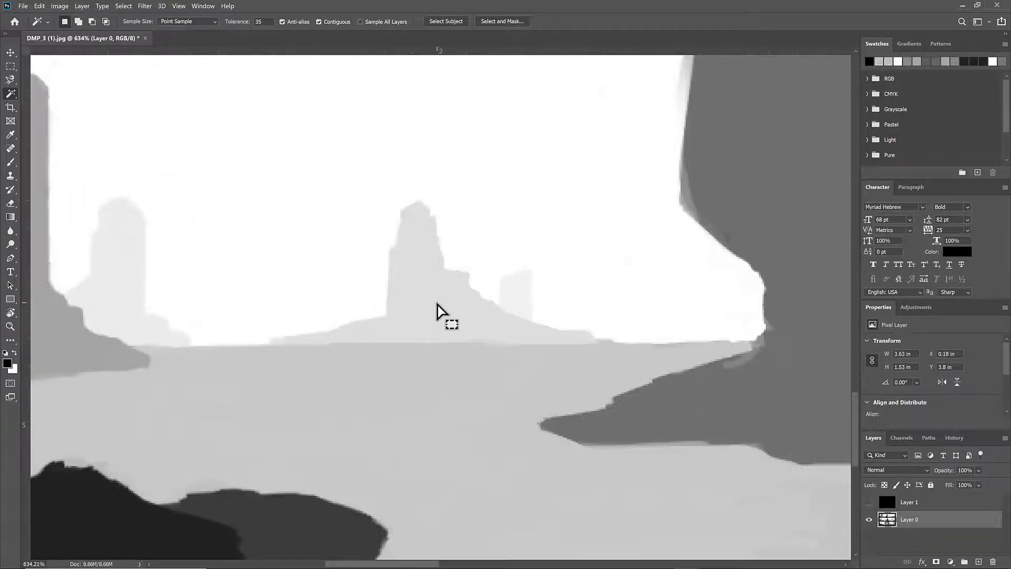
click(509, 295)
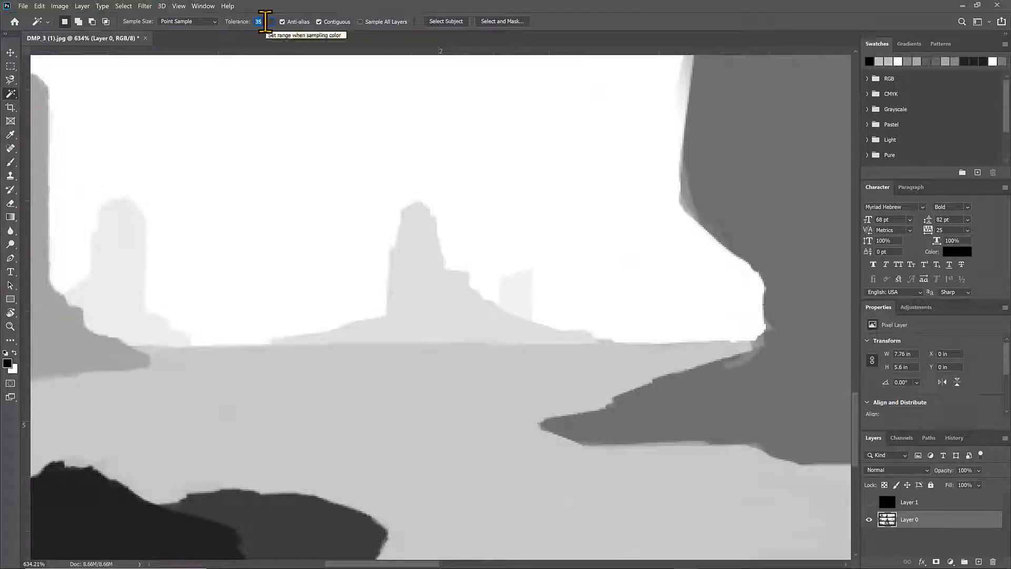
click(425, 288)
key(v)
drag(425, 309, 484, 181)
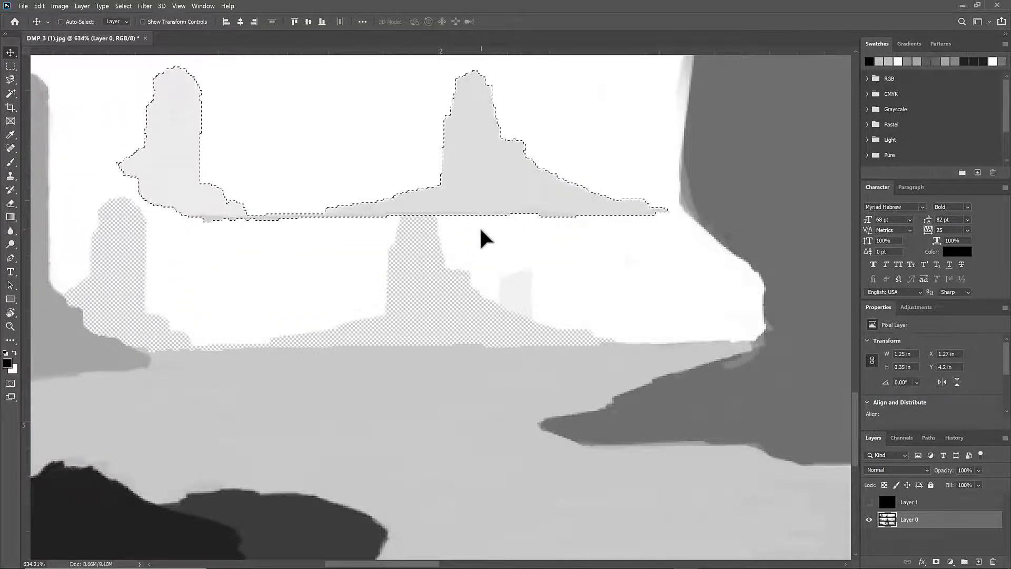
key(ctrl+z)
Step: Move the selected distant buttes up toward the tall rock column, undo the move, and clear the selection
drag(418, 309, 318, 83)
drag(407, 207, 391, 206)
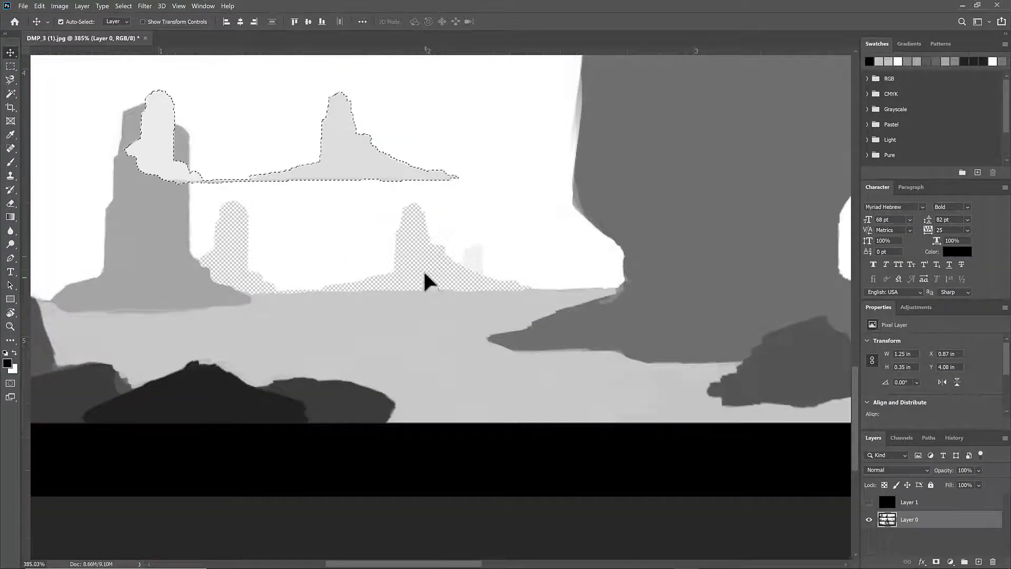
key(ctrl+z)
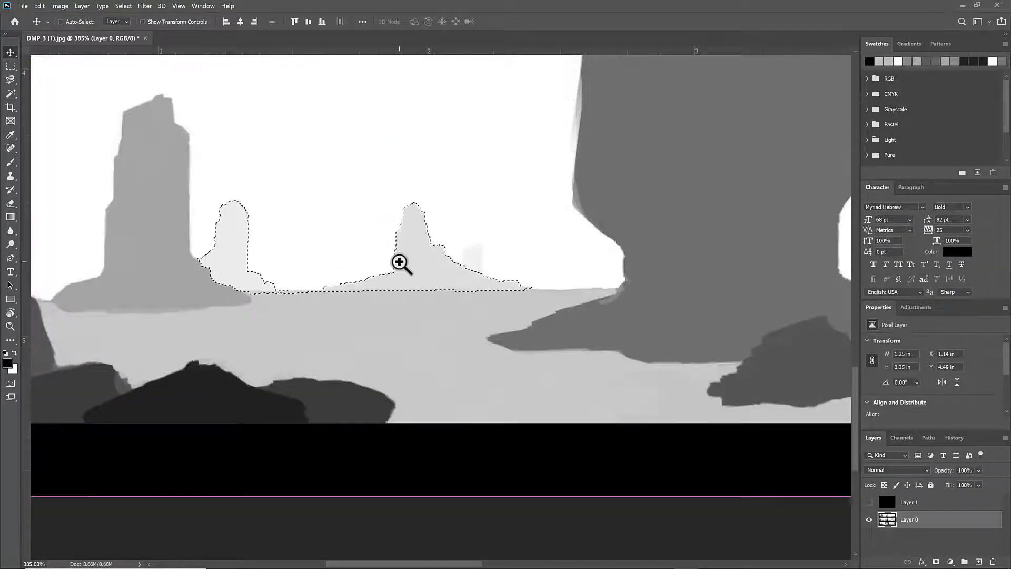
drag(402, 264, 509, 305)
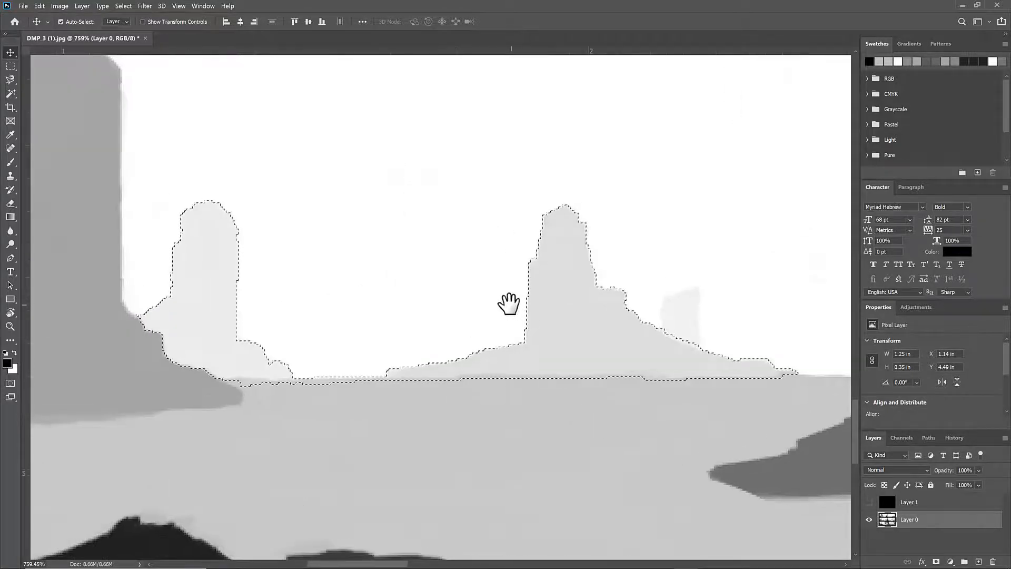
key(ctrl+d)
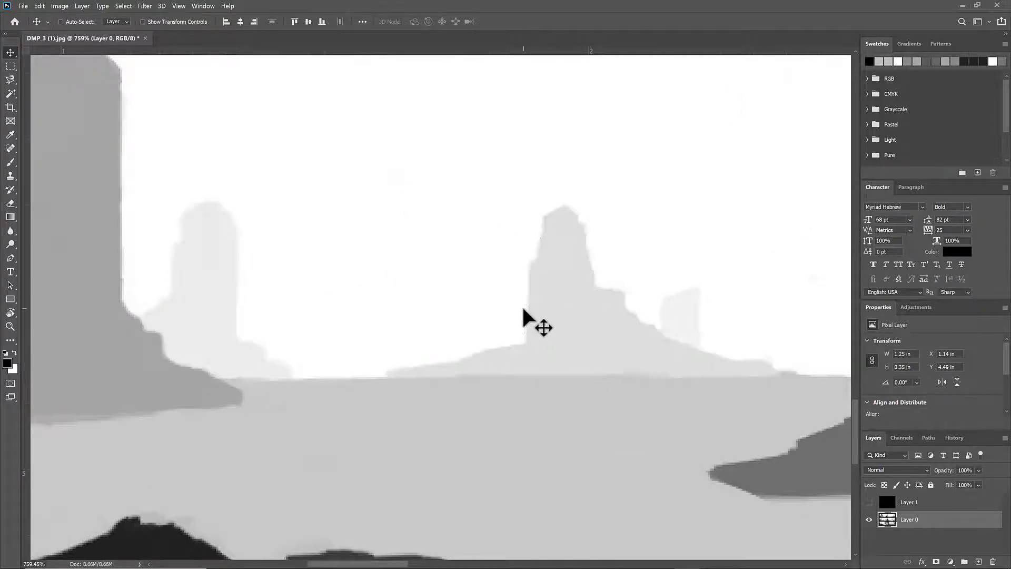
Step: Add a black-filled layer beneath Layer 0, and make Layer 0 the active layer again
ctrl+click(979, 562)
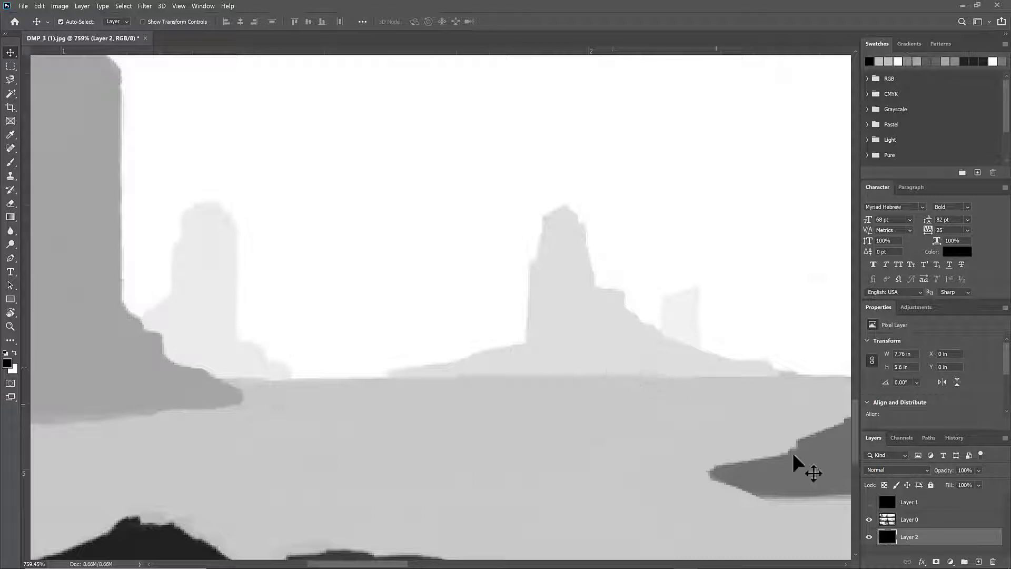
click(923, 521)
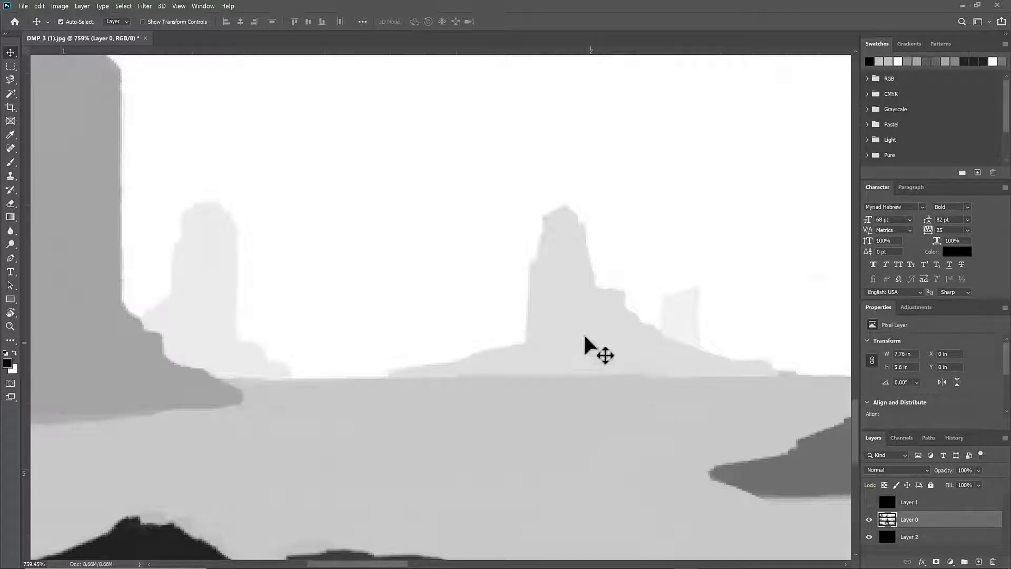
Step: Select the distant buttes again with the Magic Wand, move them up off the black backing layer, and undo the move
key(w)
click(564, 306)
key(v)
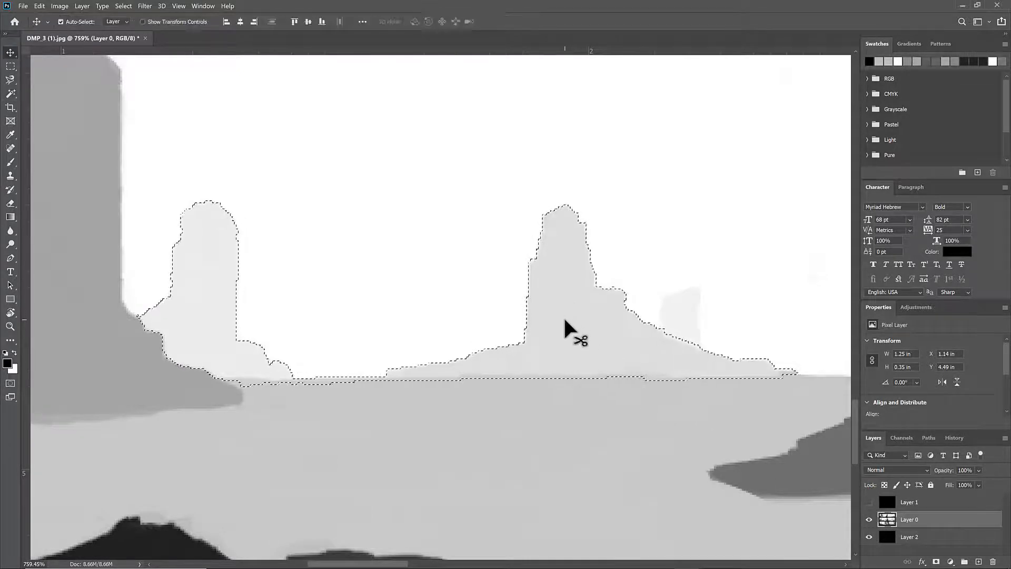
drag(564, 329, 519, 148)
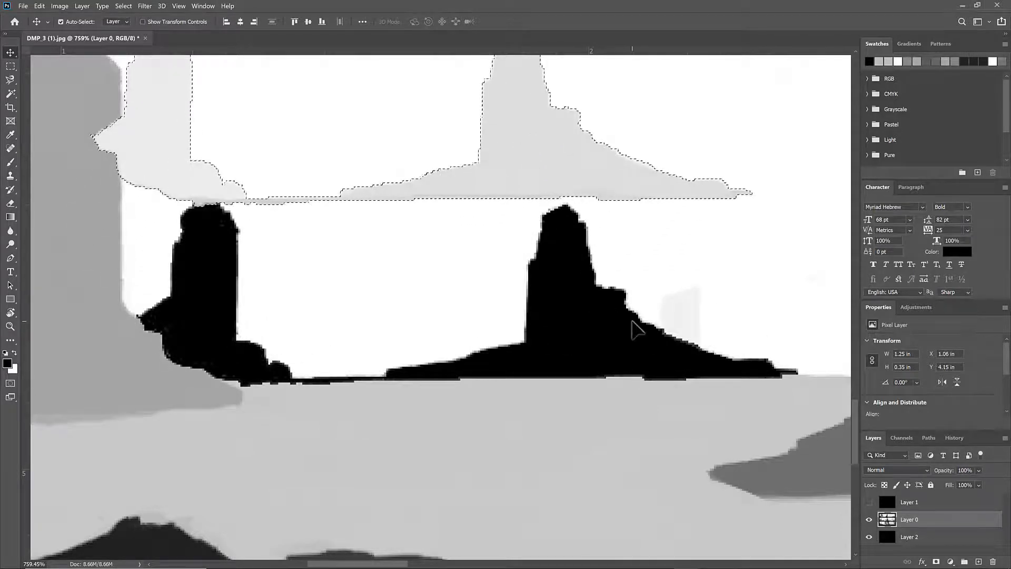
key(ctrl+z)
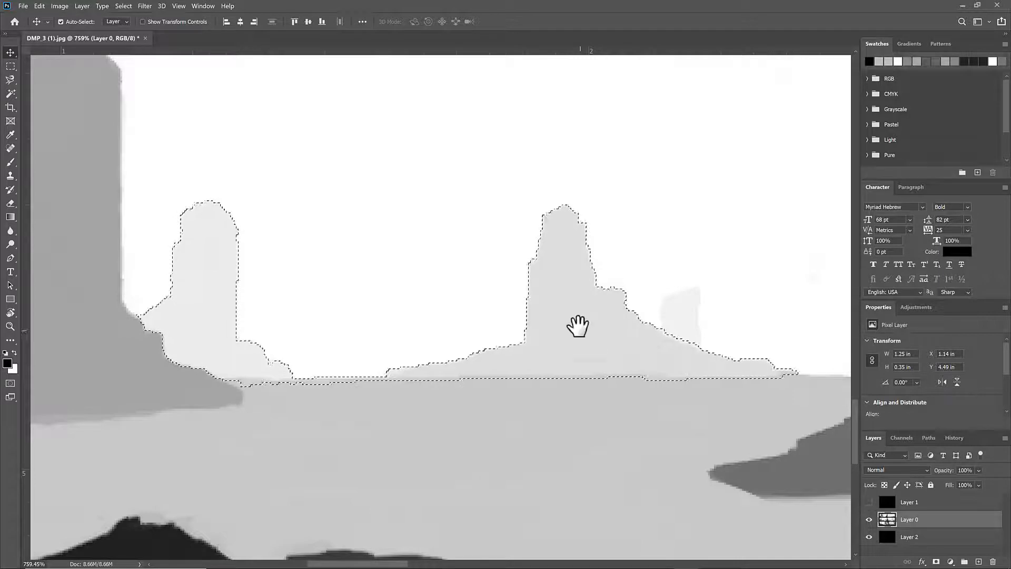
Step: Try to select the small pale rock beside the distant butte with the Magic Wand at a tolerance of 15
drag(578, 327, 550, 367)
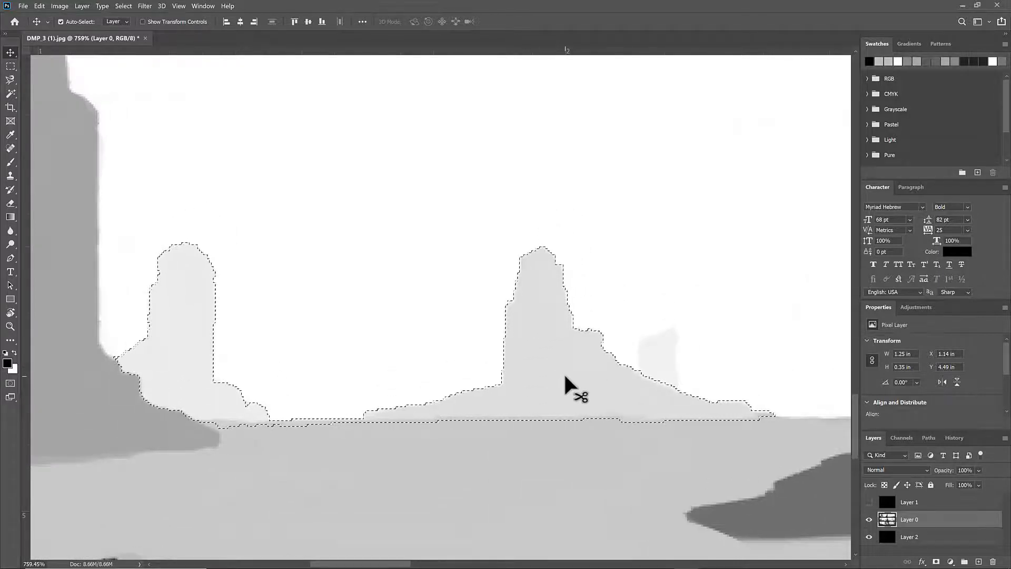
key(w)
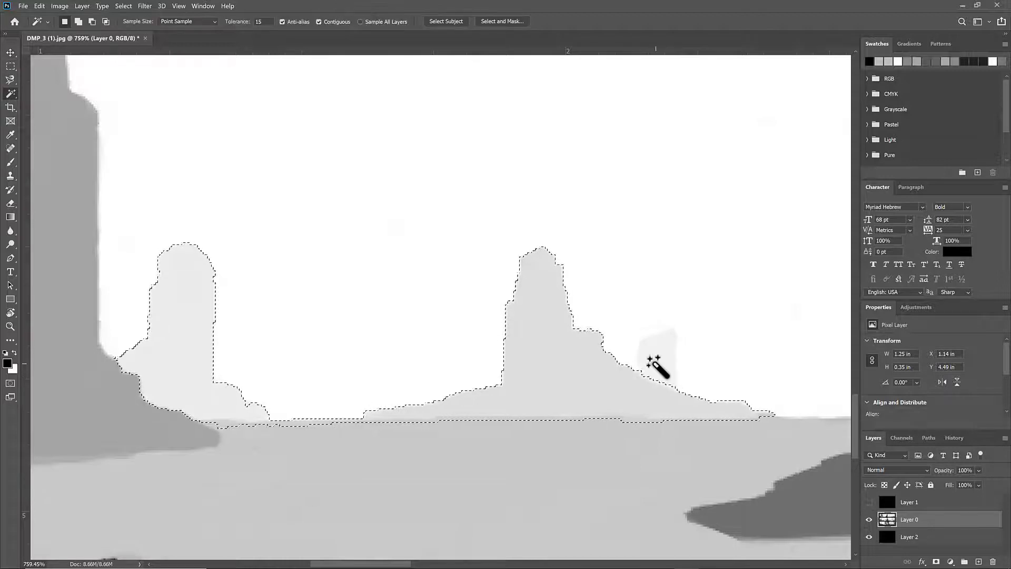
click(653, 363)
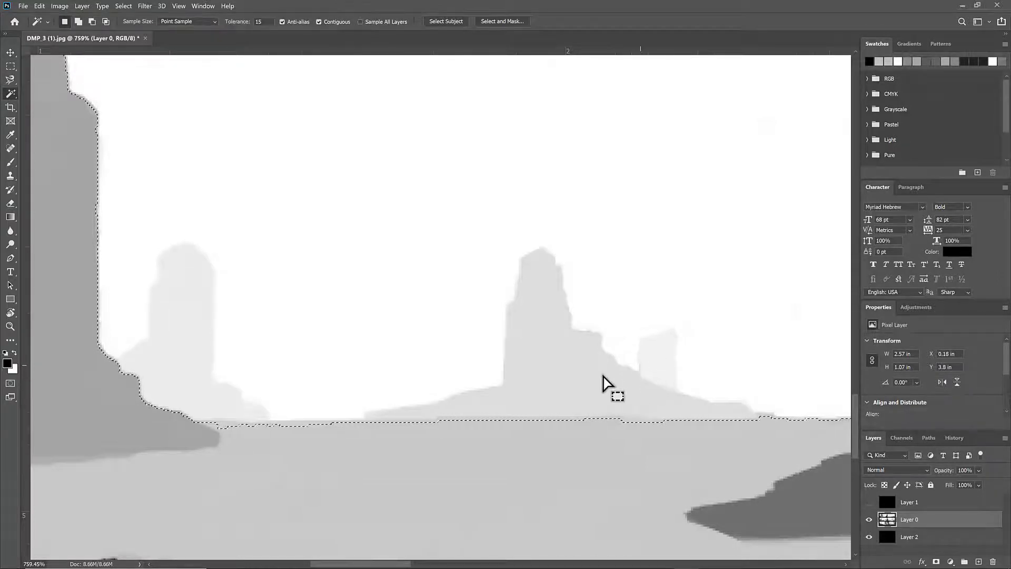
key(ctrl+d)
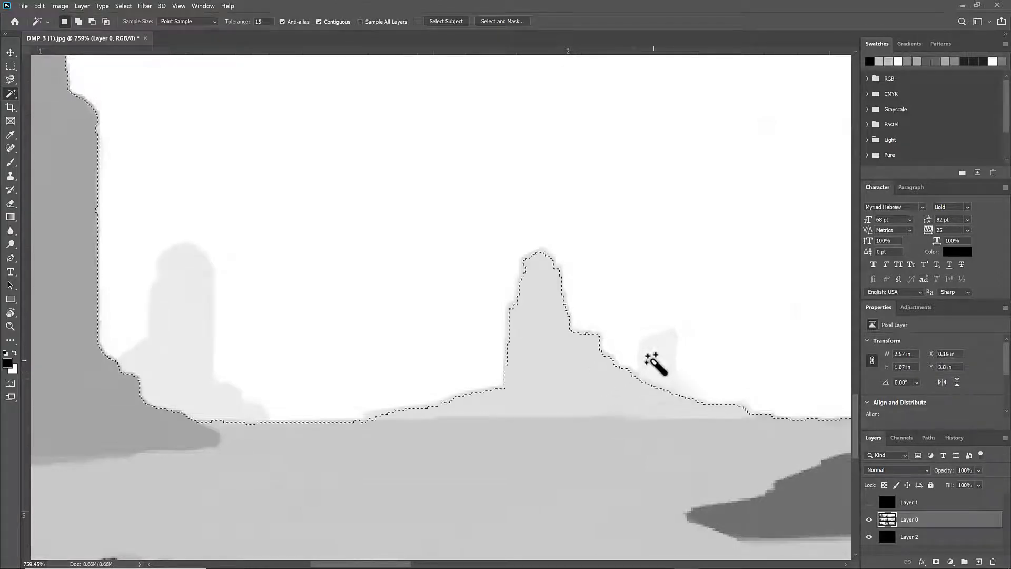
ctrl+click(680, 371)
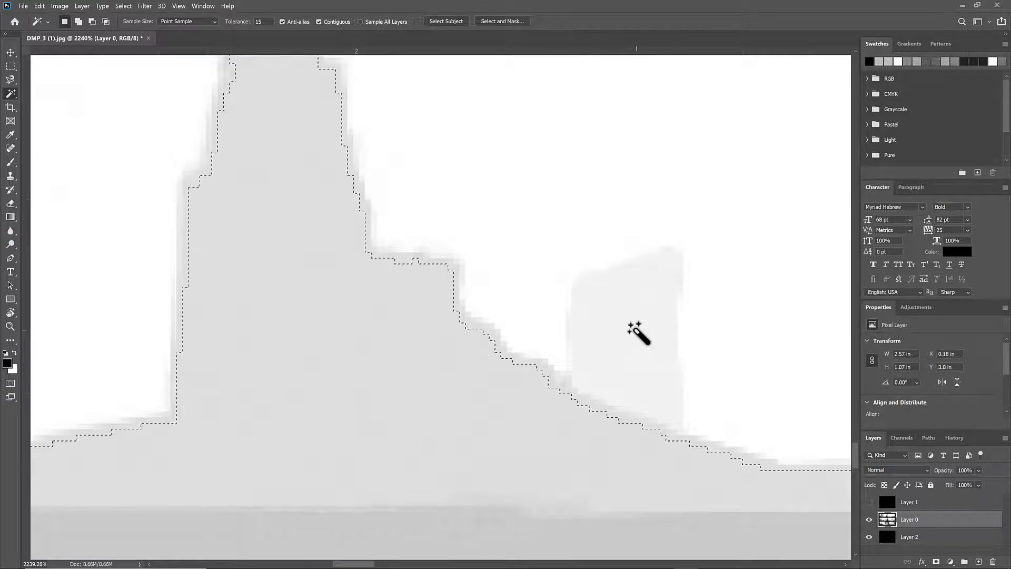
click(869, 520)
click(869, 519)
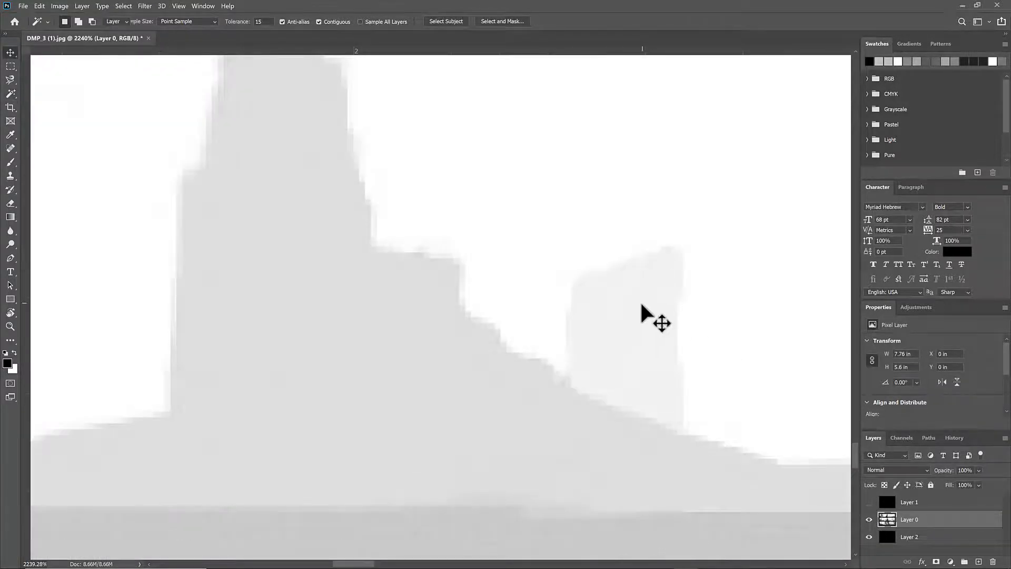
drag(641, 303, 632, 292)
key(ctrl+z)
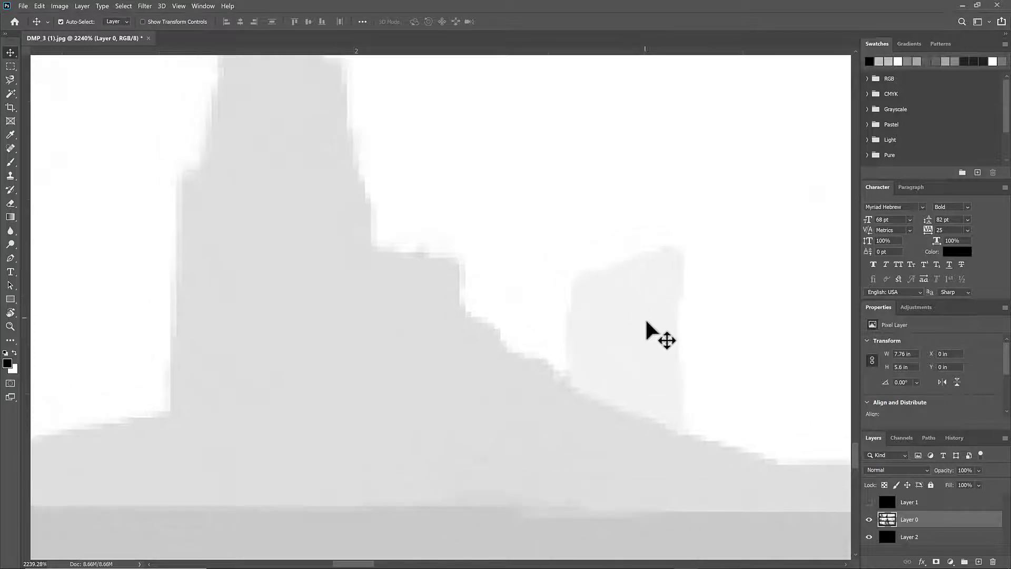
Step: Select the small pale rock with the Magic Wand at a tolerance of 5, try moving it up, and undo the move
key(w)
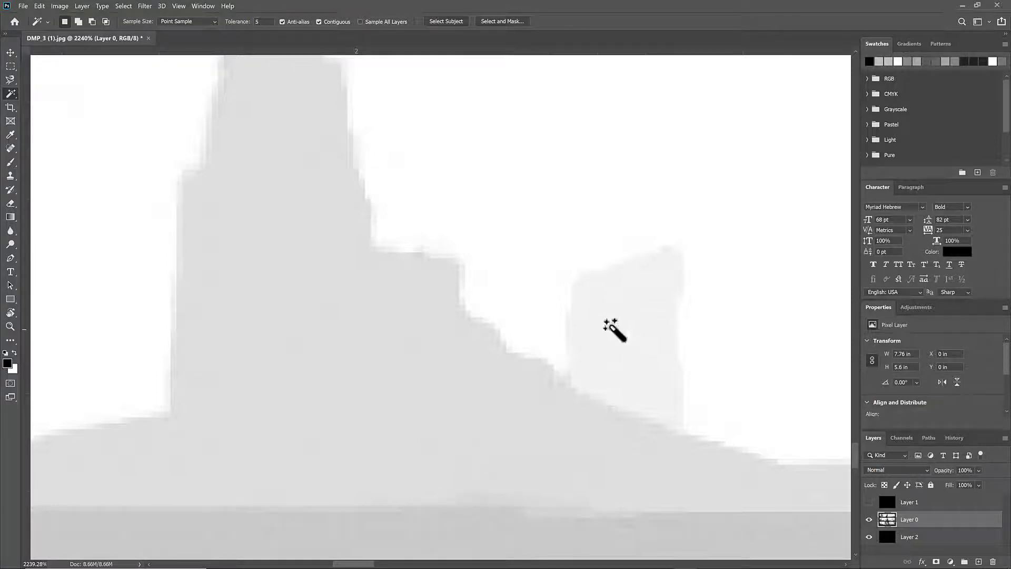
key(v)
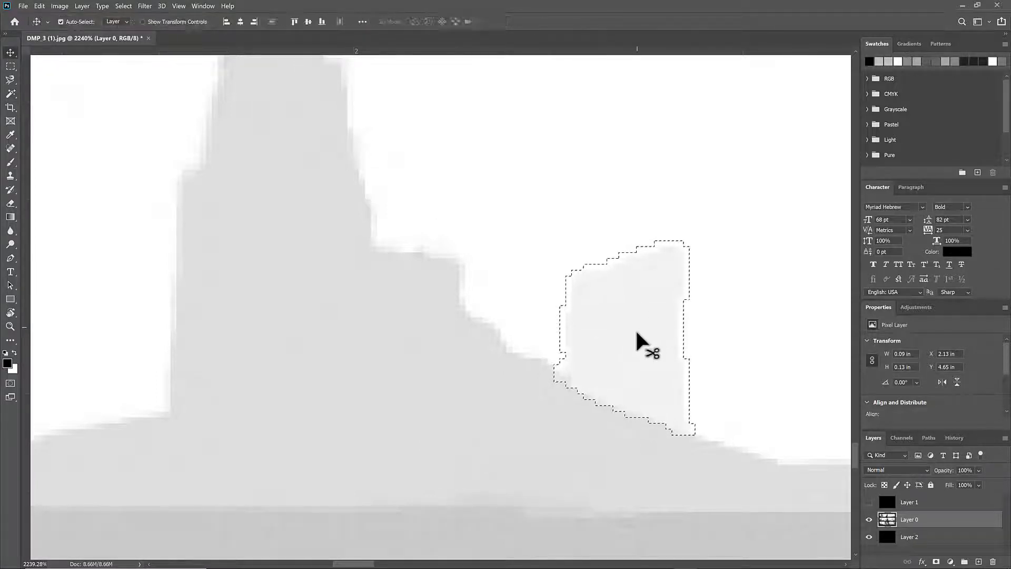
drag(638, 345, 647, 194)
key(ctrl+z)
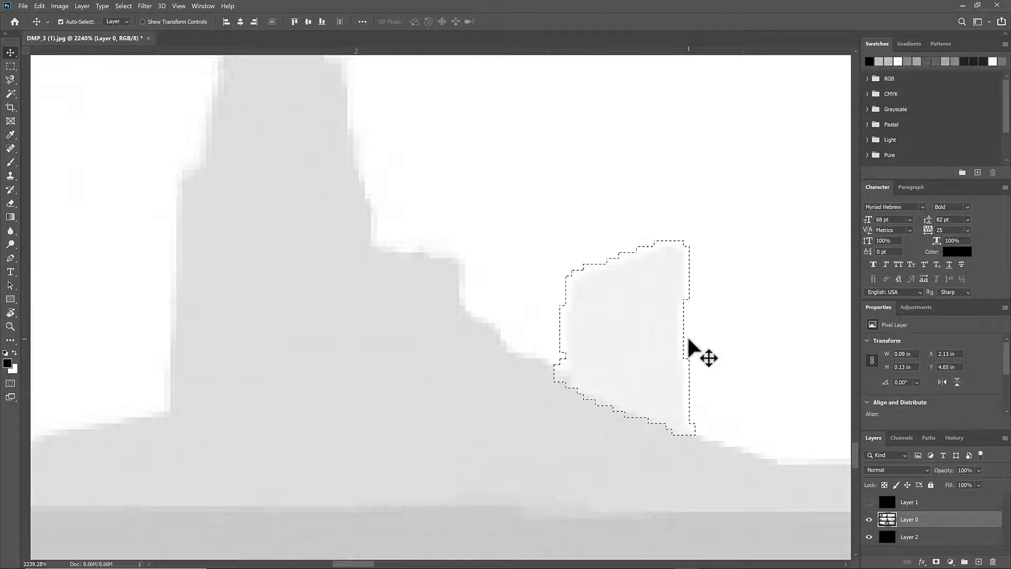
key(ctrl+d)
Step: Select the tall grey rock column with the Magic Wand at a tolerance of 5, and try moving it
drag(687, 335, 637, 337)
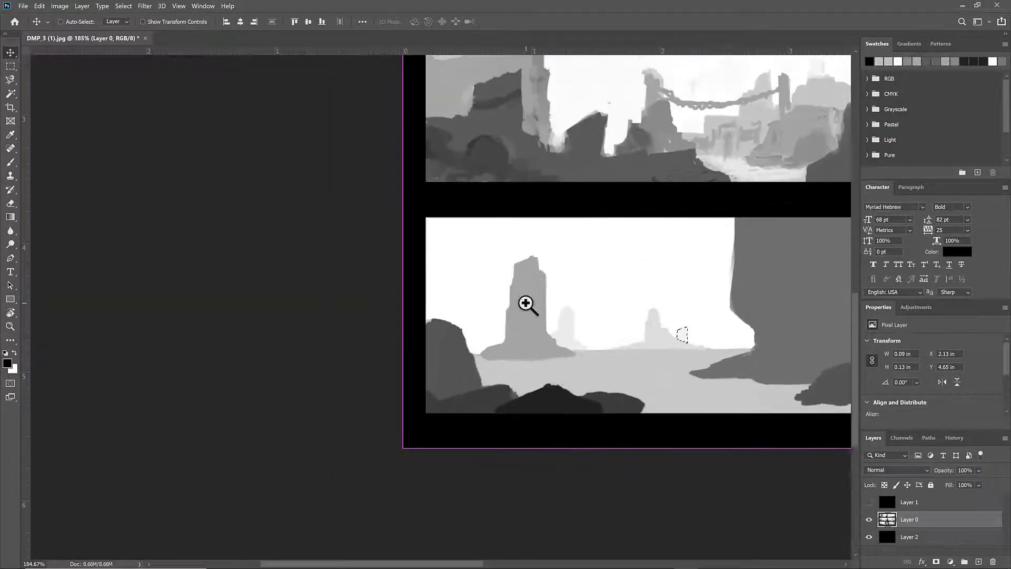
drag(525, 300, 544, 315)
key(w)
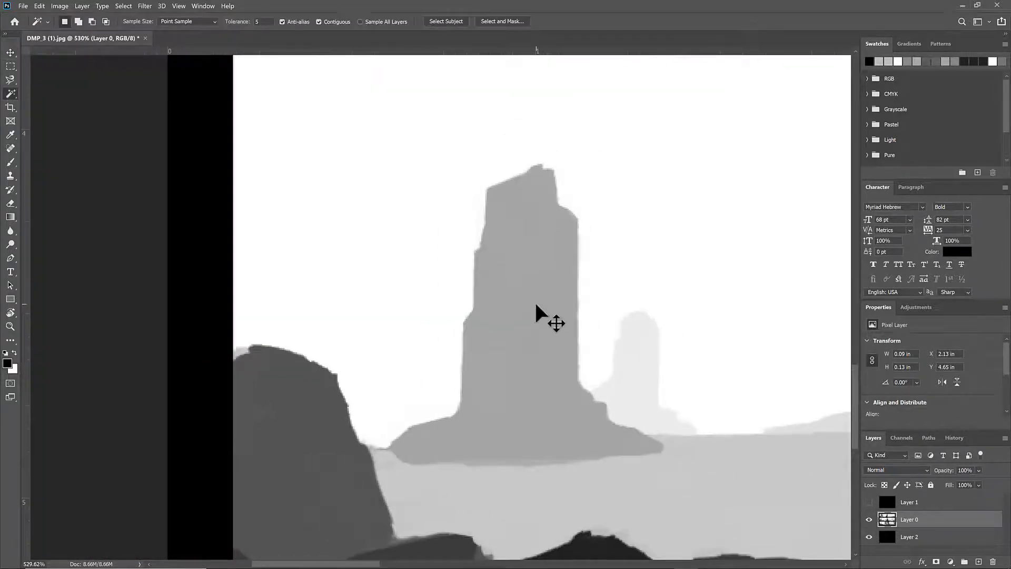
click(534, 307)
key(v)
drag(534, 307, 557, 283)
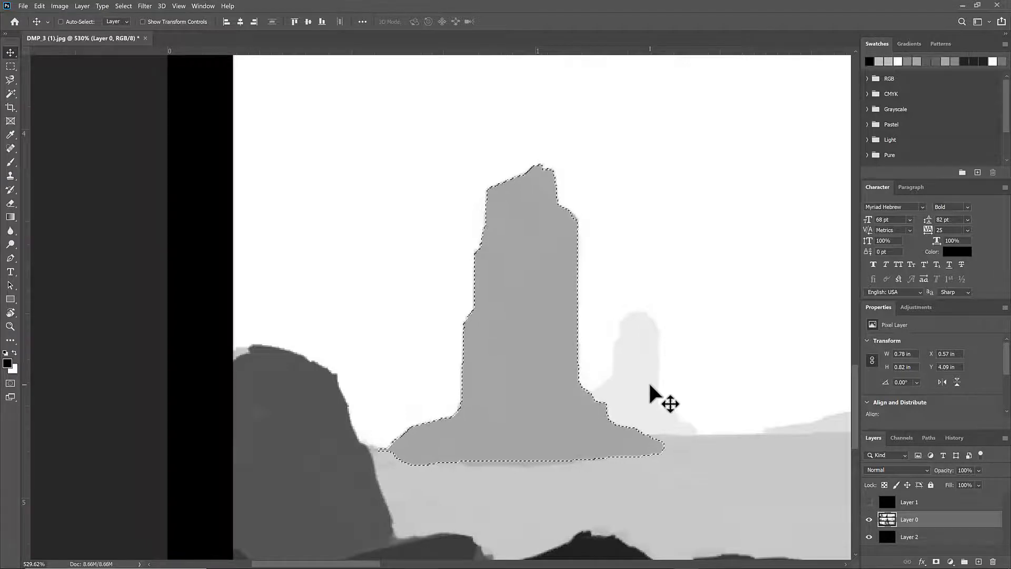
Step: Copy the selected column to a new layer, fill the copy with black, and undo both the fill and the layer copy
key(ctrl+j)
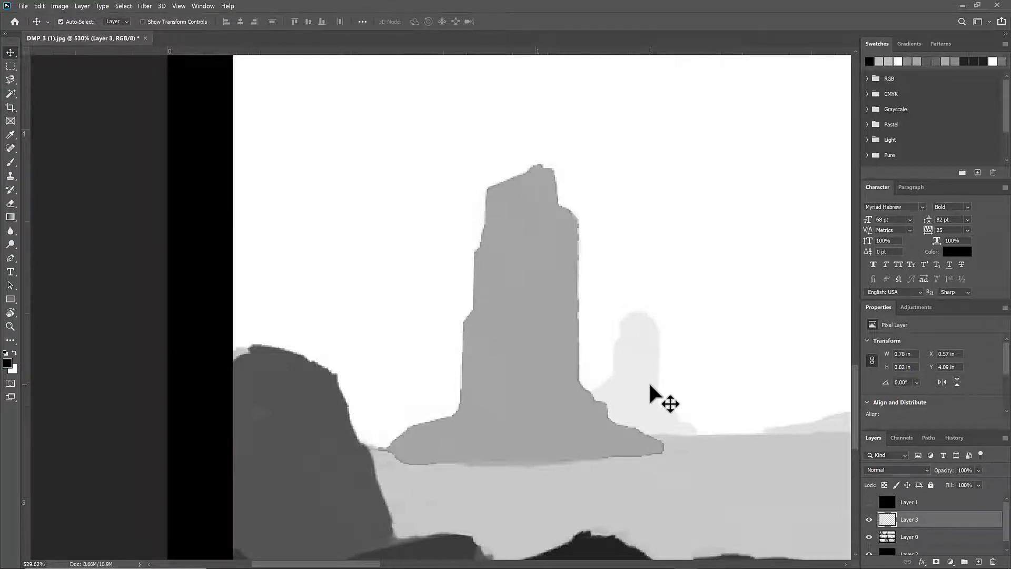
key(alt+shift+BackSpace)
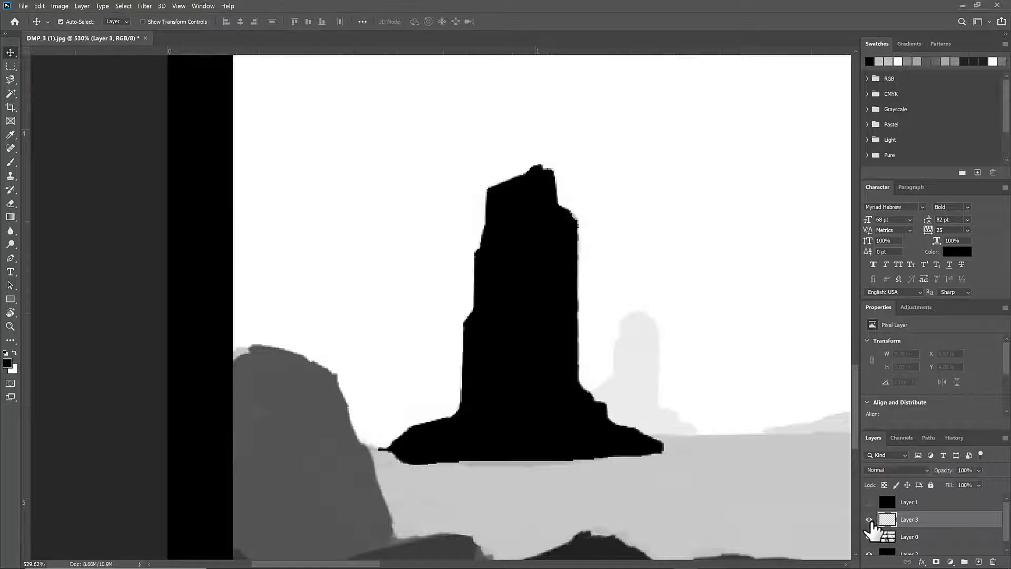
key(ctrl+z)
key(ctrl+shift+z)
key(ctrl+z)
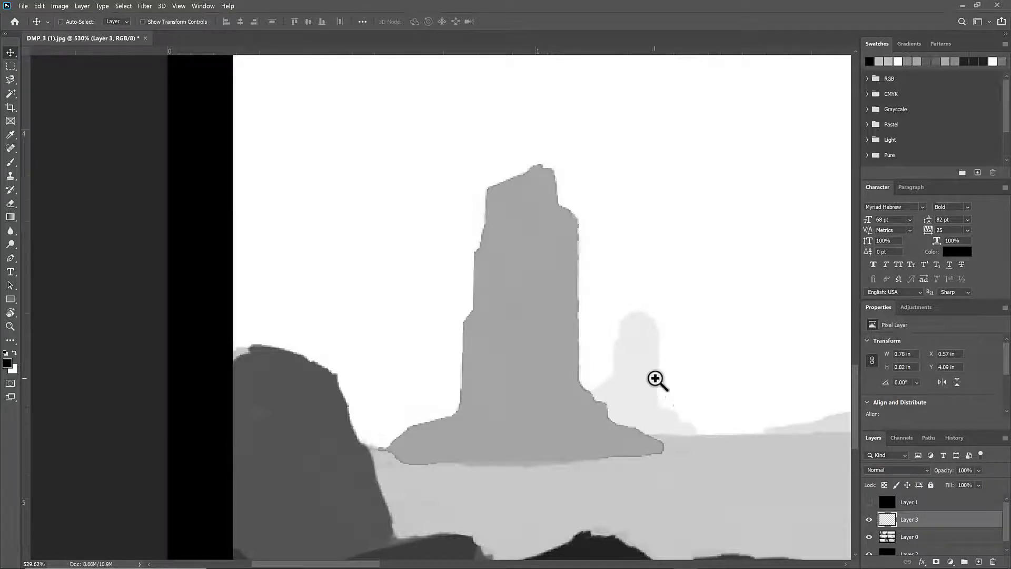
drag(655, 378, 641, 380)
key(ctrl+z)
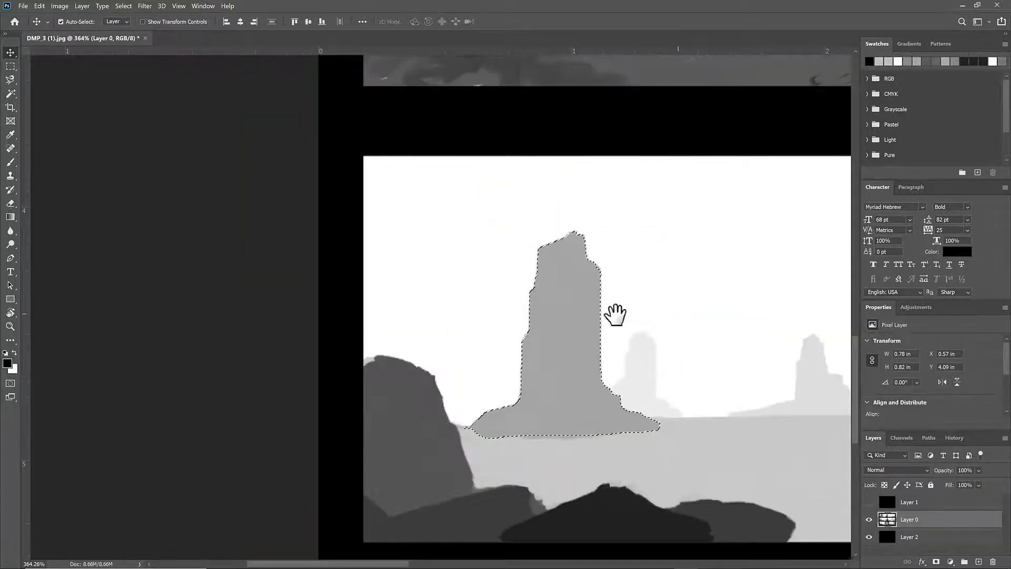
Step: Swap the foreground and background colours and open Color Range, moving its dialog aside from the spaceship thumbnail
drag(615, 315, 514, 227)
drag(624, 429, 585, 365)
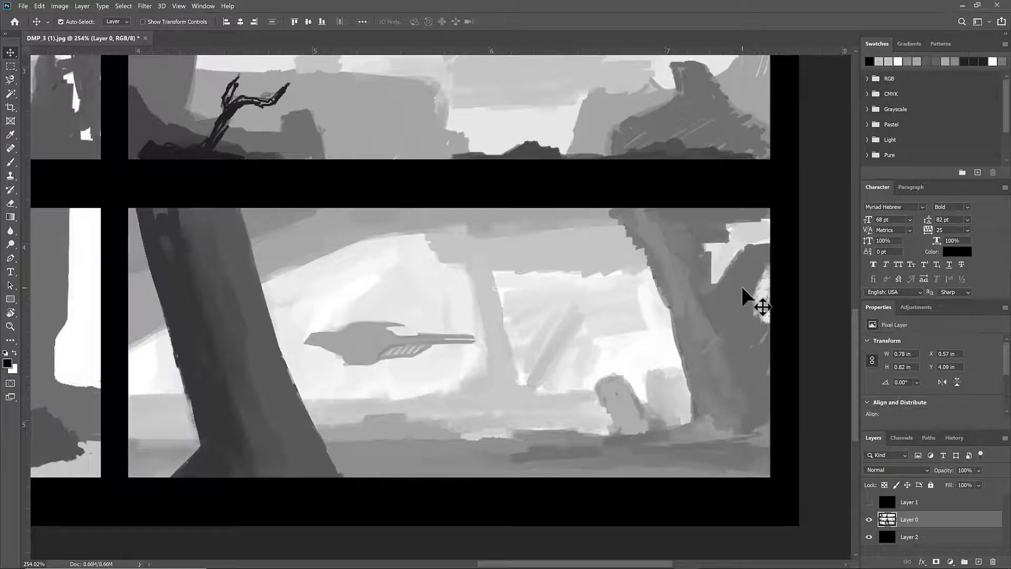
key(x)
click(124, 6)
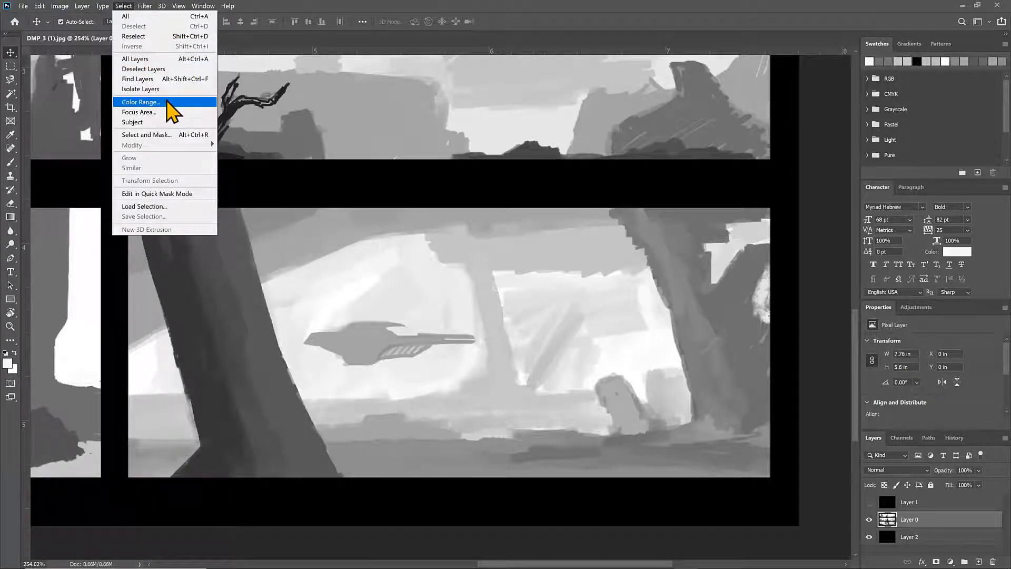
click(188, 101)
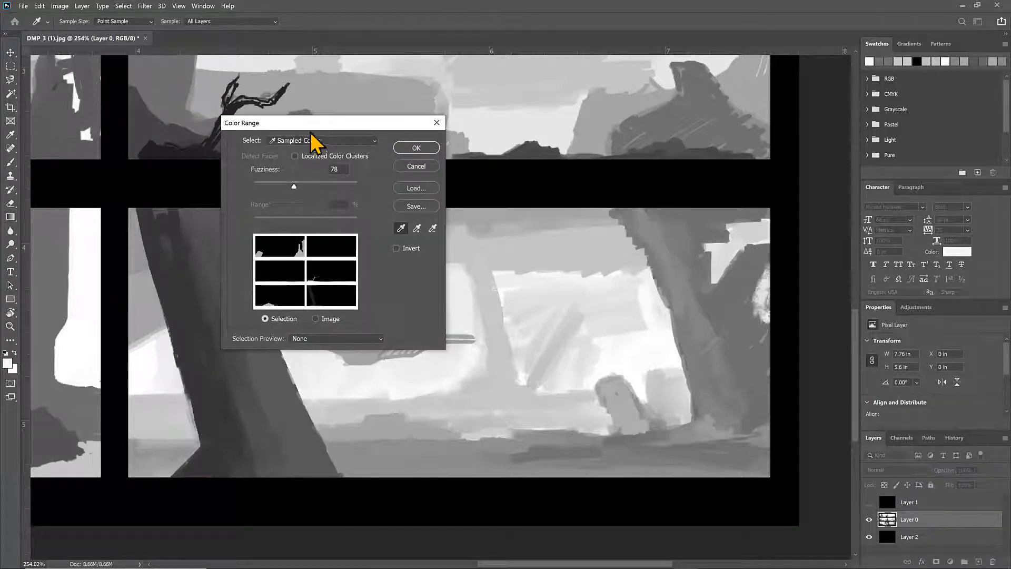
drag(294, 121, 216, 137)
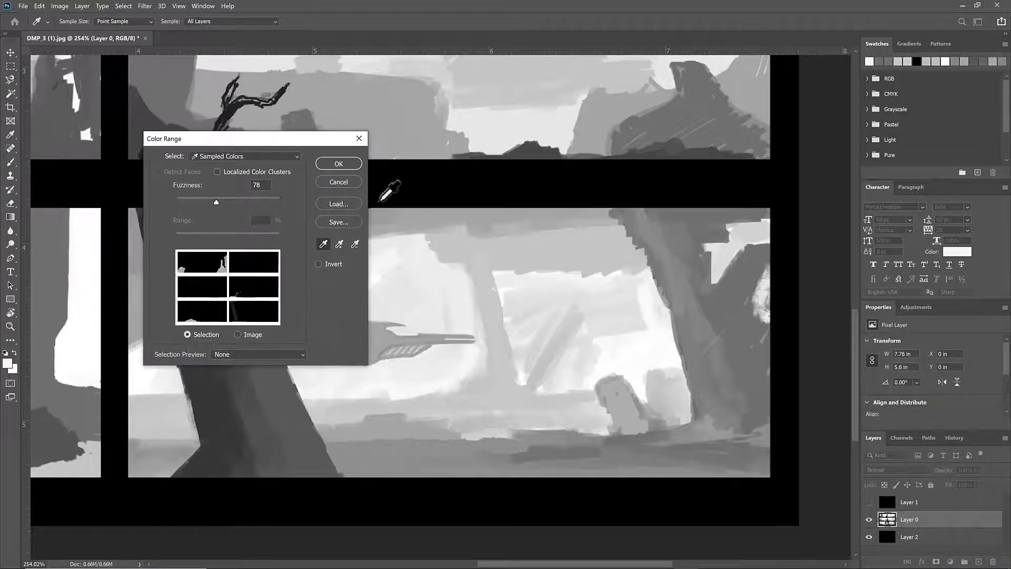
Step: Try Color Range samples from the black border, the light backdrop, the hanging grey band and the slanted tree trunk
click(448, 186)
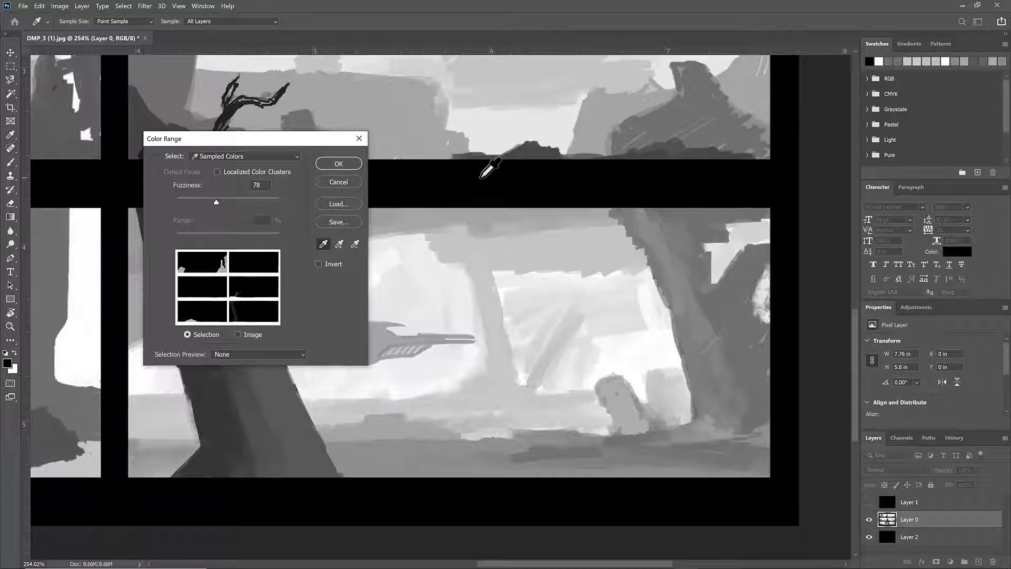
click(481, 283)
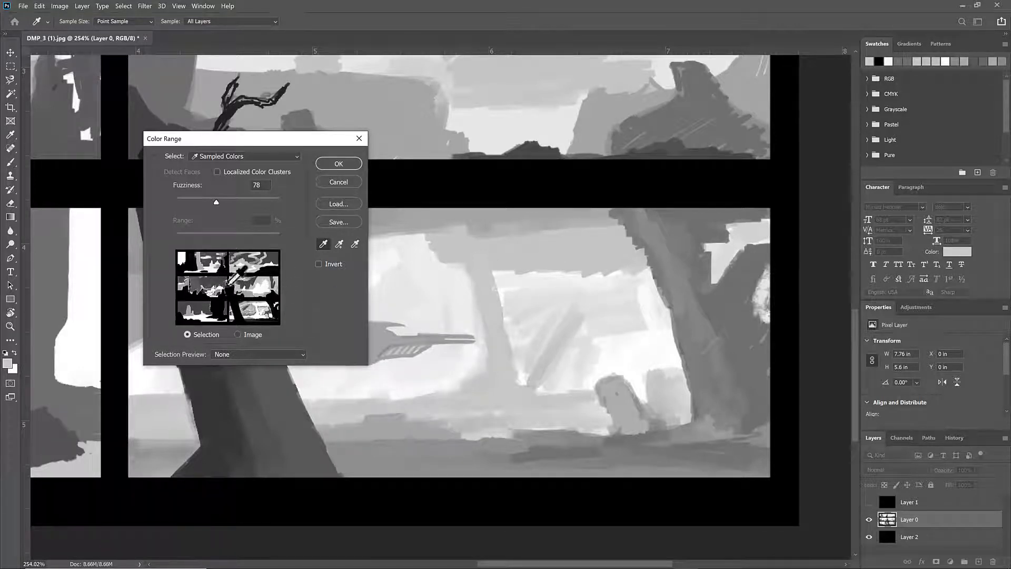
click(537, 252)
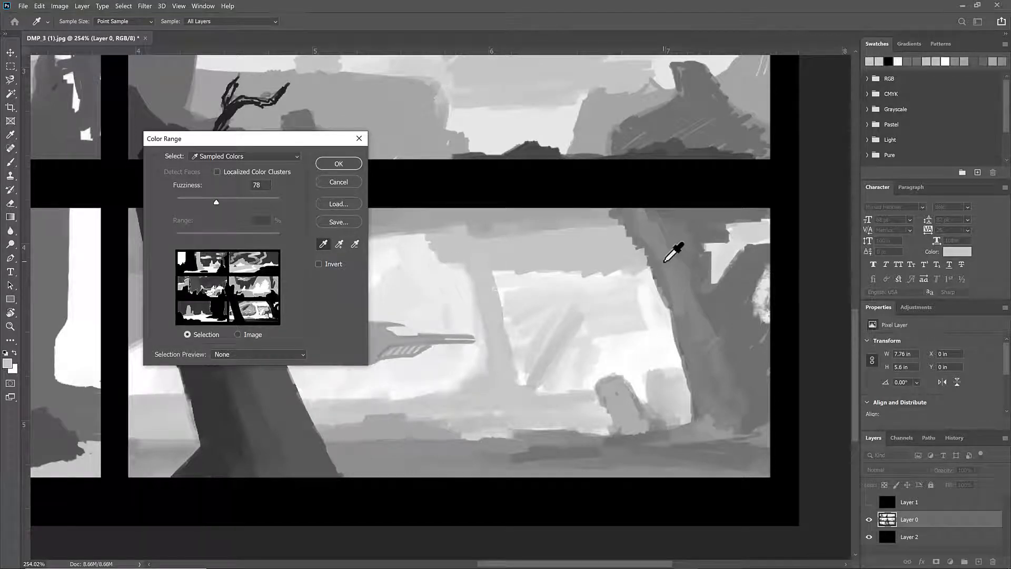
click(665, 262)
click(694, 248)
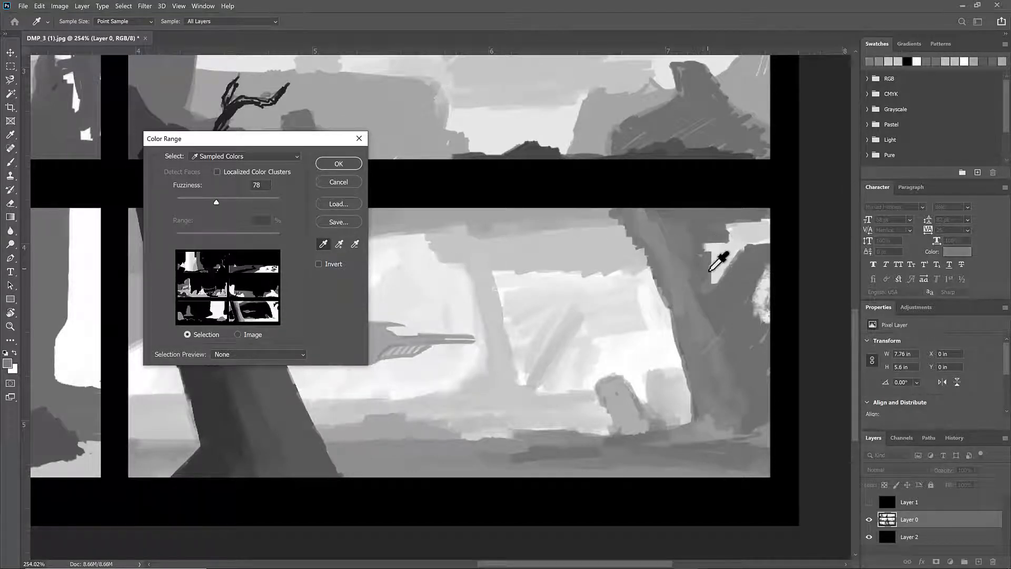
click(728, 297)
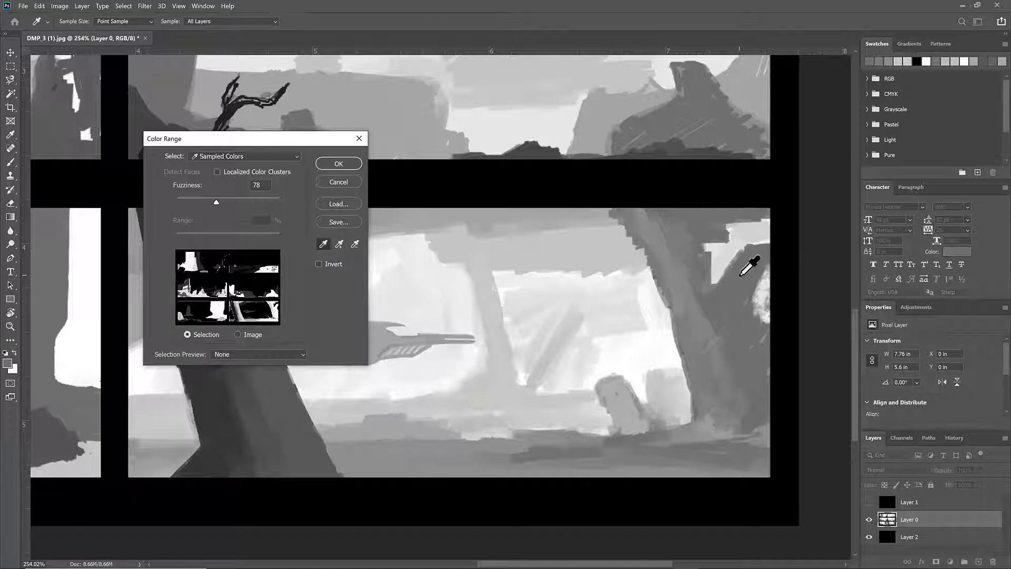
Step: Try Color Range fuzziness at 178, 3 and 20, sampling the small leaning stump before the last value
drag(215, 202, 268, 207)
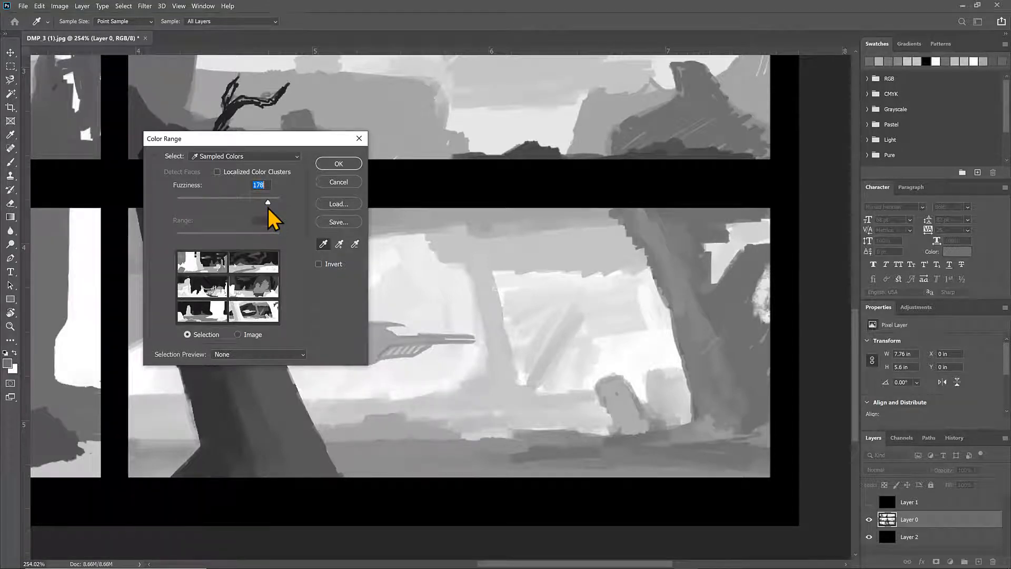
drag(271, 208, 175, 201)
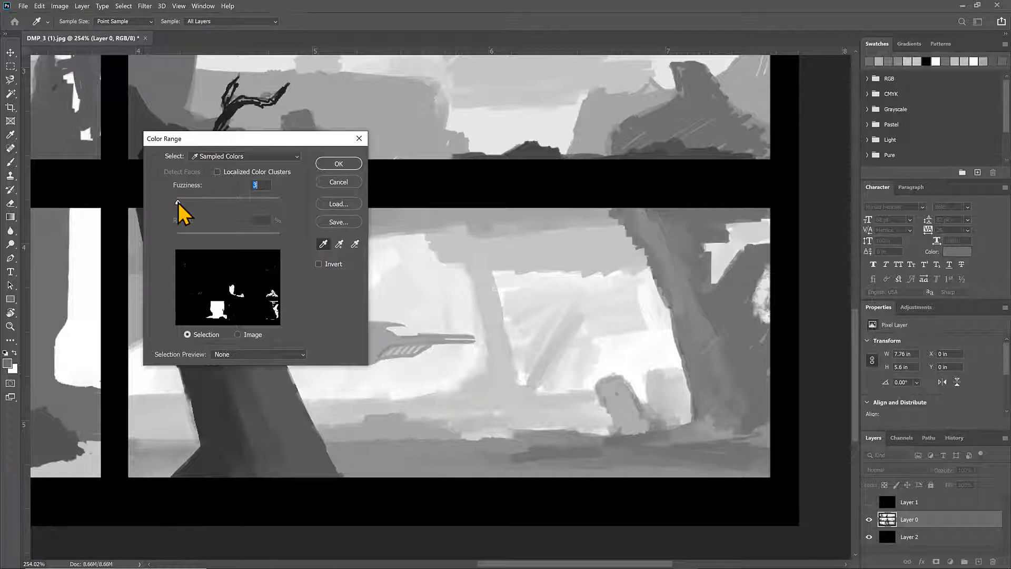
click(620, 406)
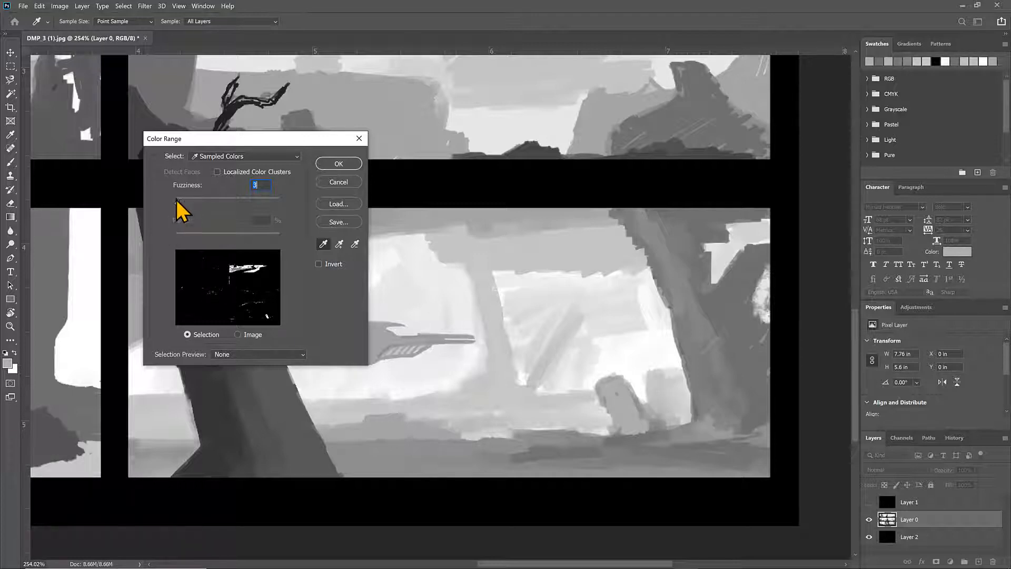
drag(177, 201, 186, 202)
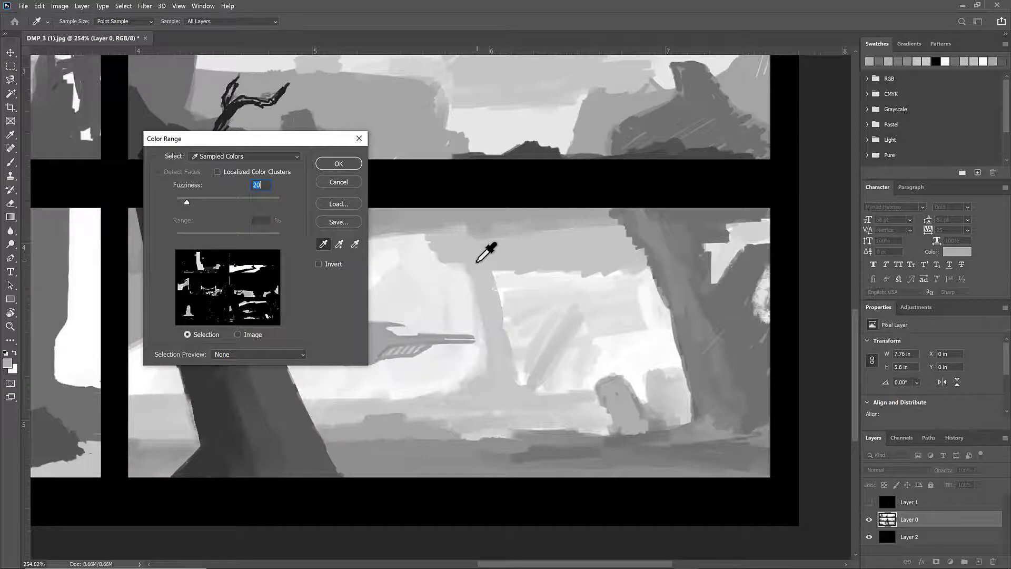
Step: Sample the grey at the top of the slanted tree trunk, raise the fuzziness, and apply the Color Range selection
click(490, 249)
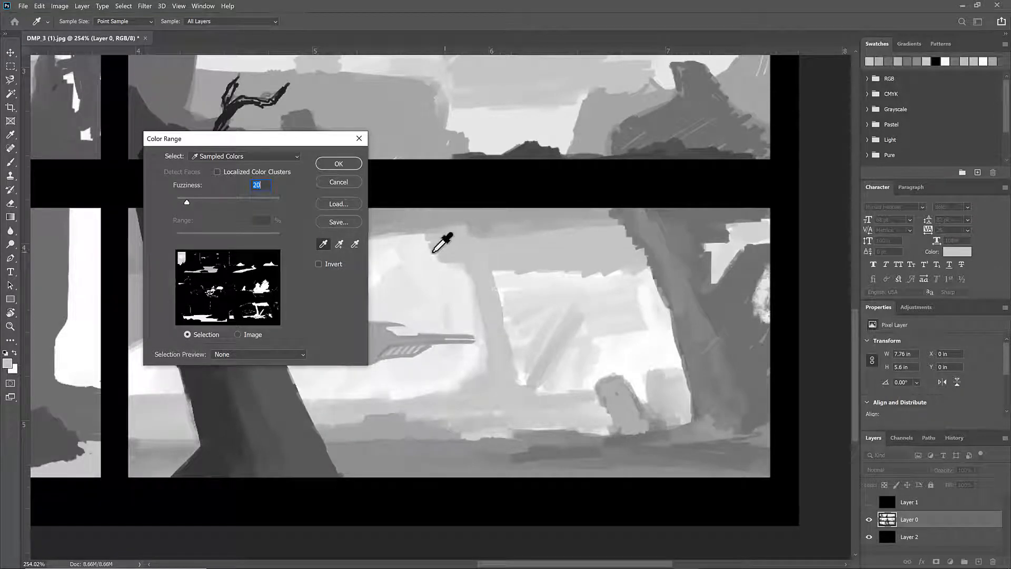
click(634, 228)
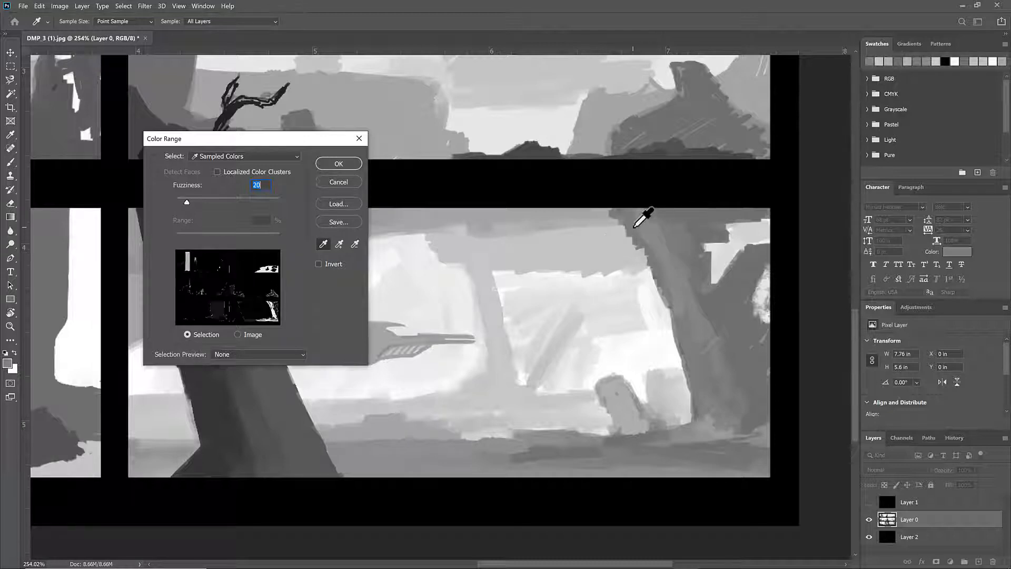
drag(188, 202, 218, 204)
click(340, 165)
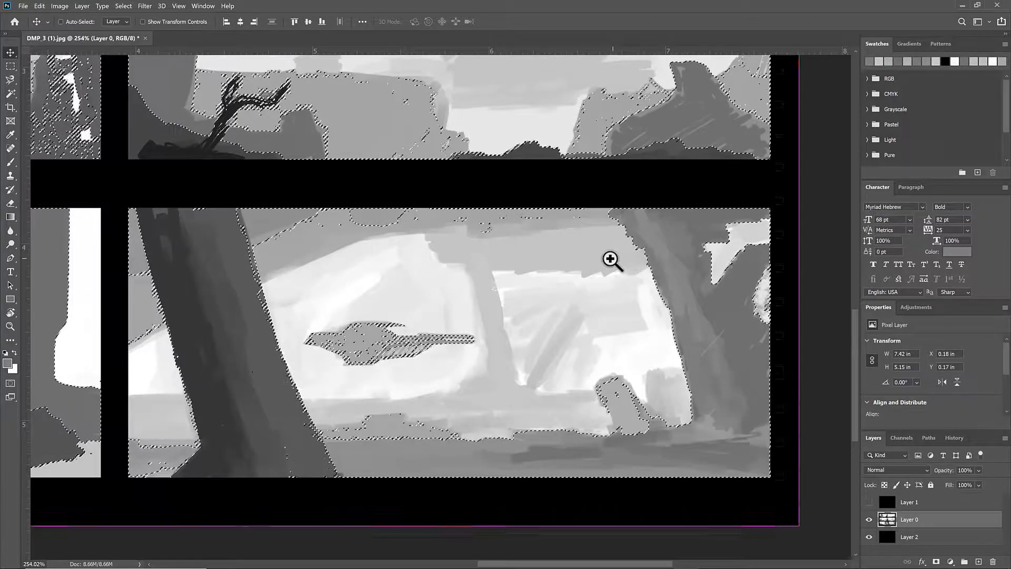
Step: Enter Quick Mask mode on the desert thumbnail, brush trial strokes over the large rock column, and undo them
drag(612, 258, 598, 263)
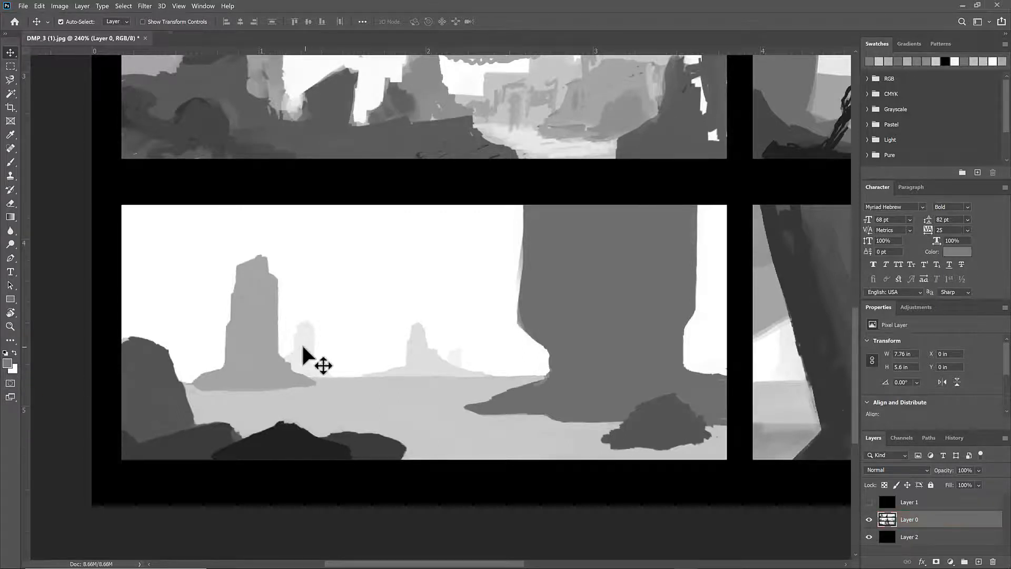
key(q)
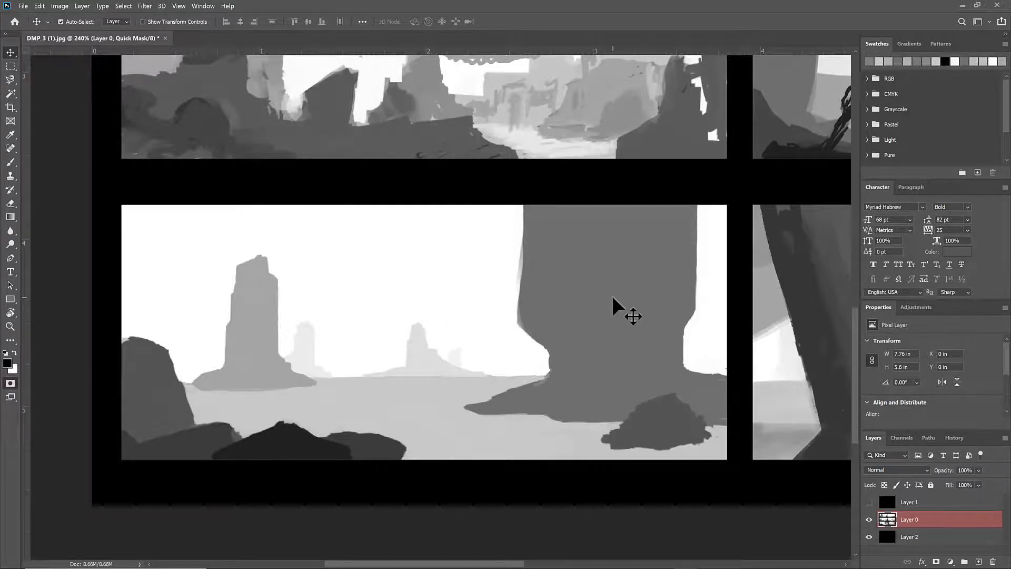
key(b)
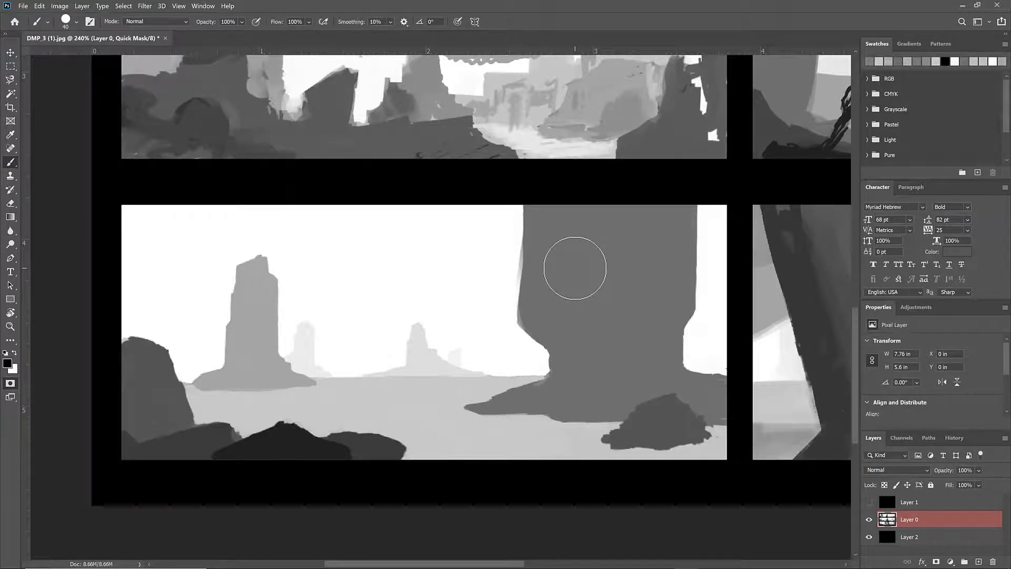
mouse_move(575, 268)
mouse_down()
mouse_move(619, 277)
mouse_move(579, 268)
mouse_move(615, 313)
mouse_move(589, 264)
mouse_move(602, 229)
mouse_move(600, 297)
mouse_up()
mouse_move(602, 229)
mouse_down()
mouse_move(591, 285)
mouse_move(624, 288)
mouse_move(624, 272)
mouse_move(581, 247)
mouse_move(638, 298)
mouse_move(581, 229)
mouse_move(610, 291)
mouse_move(607, 256)
mouse_move(599, 300)
mouse_move(594, 254)
mouse_move(612, 264)
mouse_move(607, 293)
mouse_move(577, 255)
mouse_move(626, 245)
mouse_move(622, 310)
mouse_move(574, 281)
mouse_move(602, 251)
mouse_move(634, 261)
mouse_move(648, 301)
mouse_move(628, 322)
mouse_move(555, 311)
mouse_move(557, 326)
mouse_move(582, 358)
mouse_move(642, 330)
mouse_move(660, 291)
mouse_move(650, 334)
mouse_up()
key(ctrl+z)
key(ctrl+z)
Step: Paint a Quick Mask across the large rock column with the Brush, and return to standard mode
mouse_move(594, 271)
mouse_down()
mouse_move(604, 252)
mouse_move(619, 282)
mouse_move(580, 286)
mouse_move(599, 228)
mouse_move(637, 292)
mouse_move(596, 302)
mouse_move(571, 259)
mouse_move(619, 252)
mouse_move(649, 278)
mouse_move(636, 318)
mouse_move(554, 317)
mouse_move(577, 354)
mouse_move(597, 364)
mouse_move(580, 333)
mouse_move(607, 347)
mouse_move(639, 316)
mouse_move(652, 317)
mouse_move(660, 297)
mouse_move(661, 337)
mouse_up()
drag(661, 336, 664, 331)
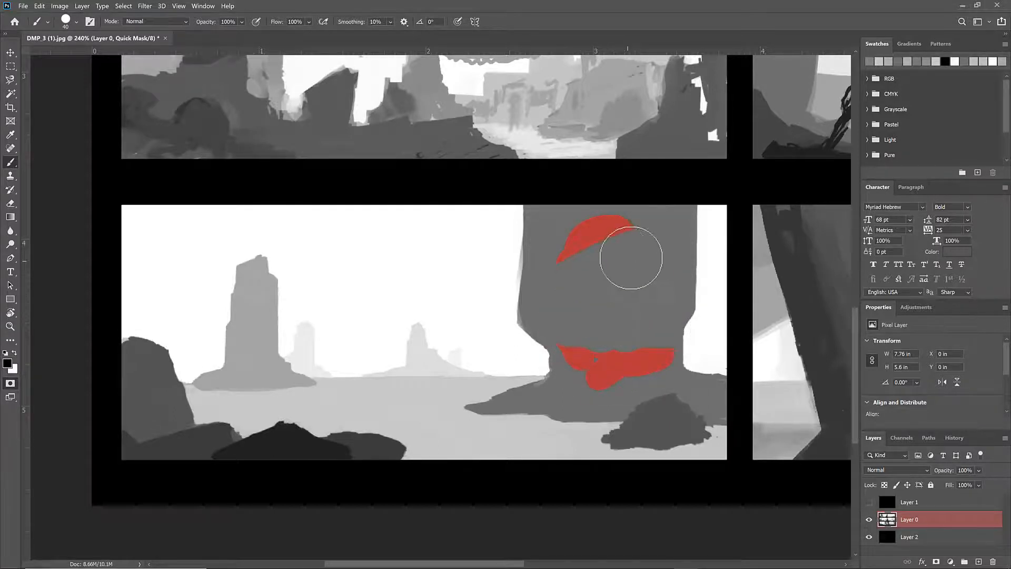
mouse_move(636, 246)
mouse_down()
mouse_move(673, 222)
mouse_move(550, 219)
mouse_move(549, 294)
mouse_move(616, 333)
mouse_move(600, 346)
mouse_move(546, 318)
mouse_move(594, 361)
mouse_move(581, 391)
mouse_move(653, 375)
mouse_move(618, 394)
mouse_move(534, 399)
mouse_up()
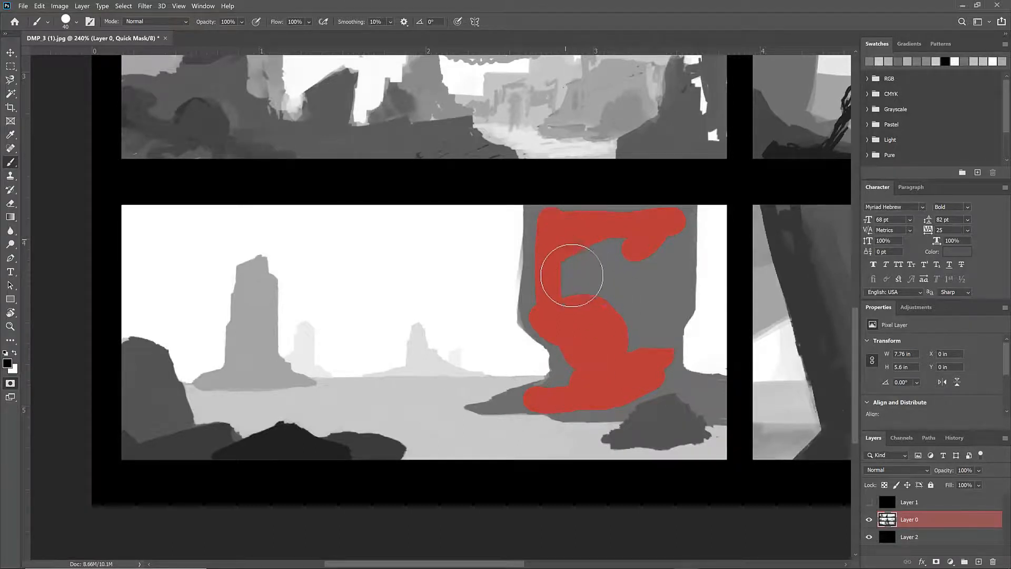
key(q)
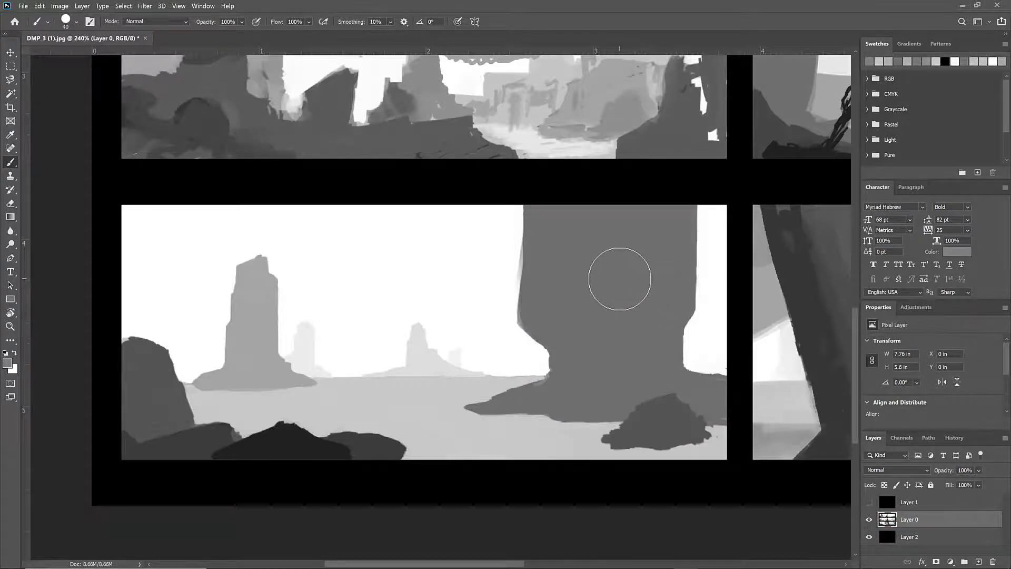
Step: Select the large rock column with the Magic Wand at a tolerance of 5, and show the selection as a Quick Mask
key(w)
click(614, 278)
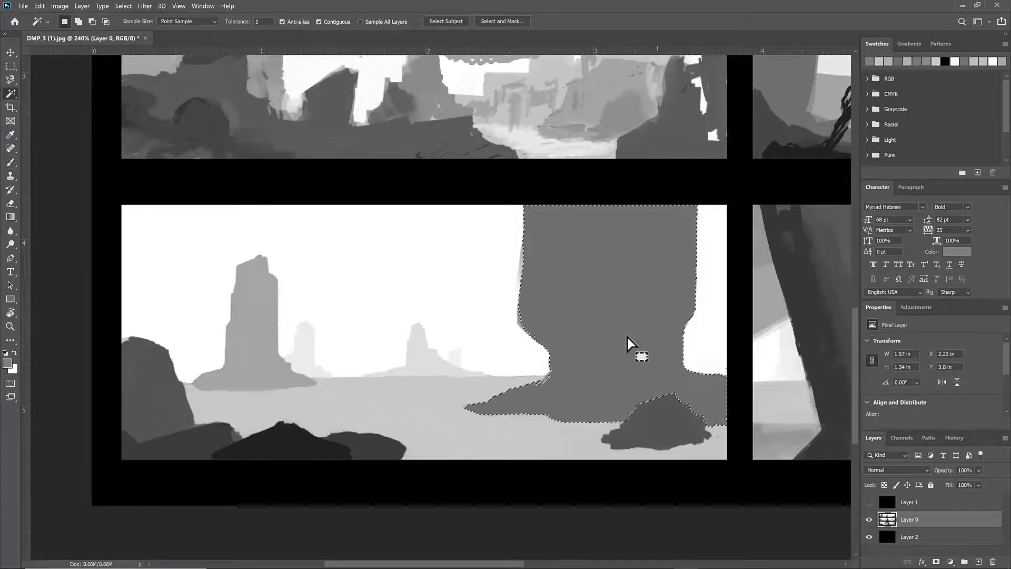
click(11, 383)
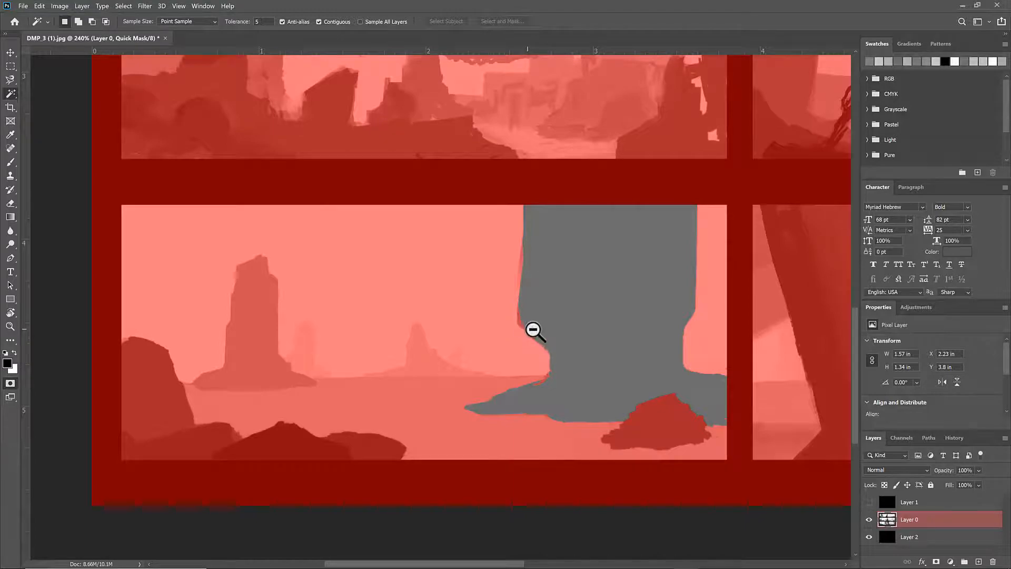
Step: Try a single Brush dab of mask beside the rock column's narrowing edge, and undo it
drag(527, 329, 574, 343)
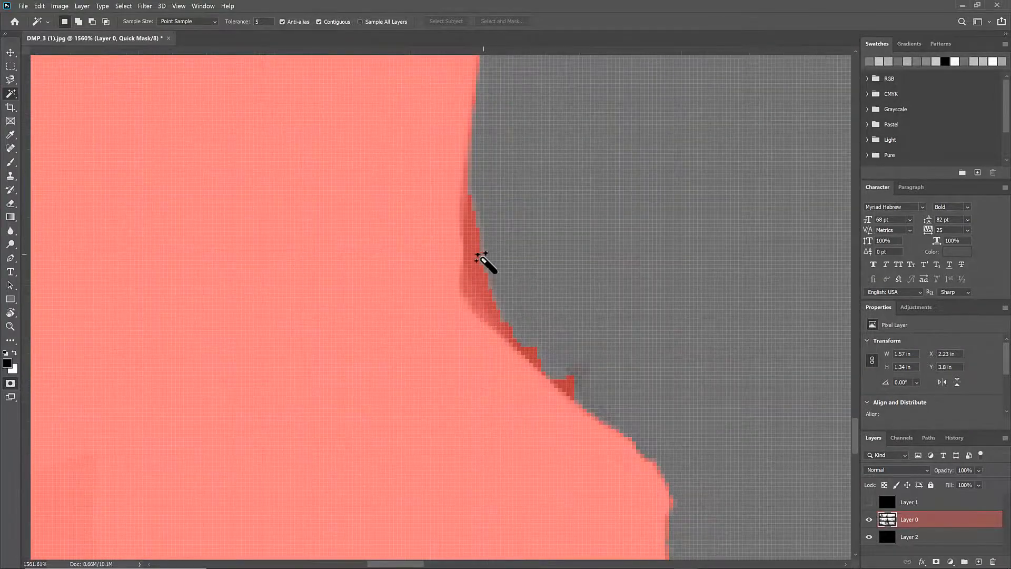
key(b)
click(547, 254)
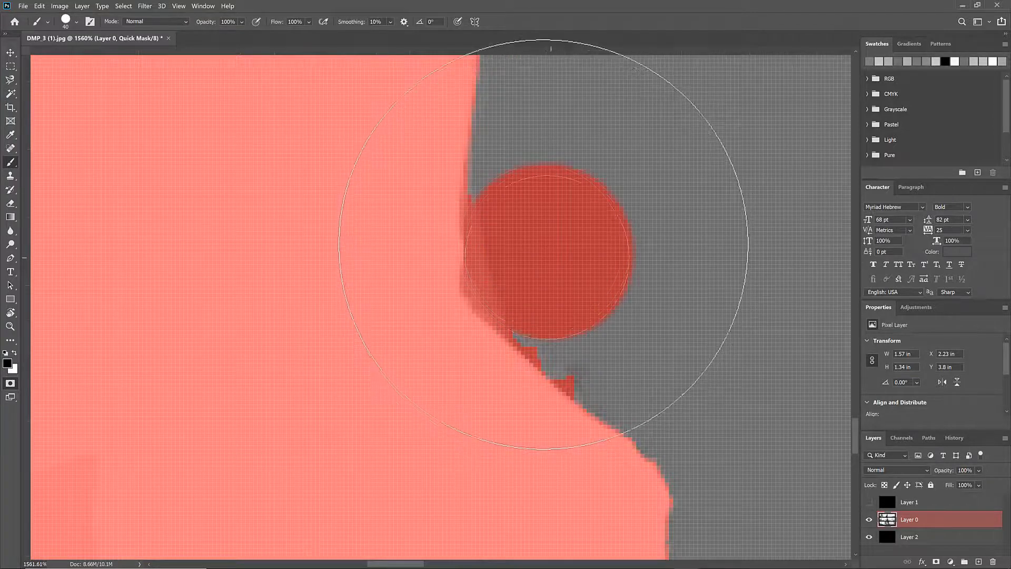
key(ctrl+z)
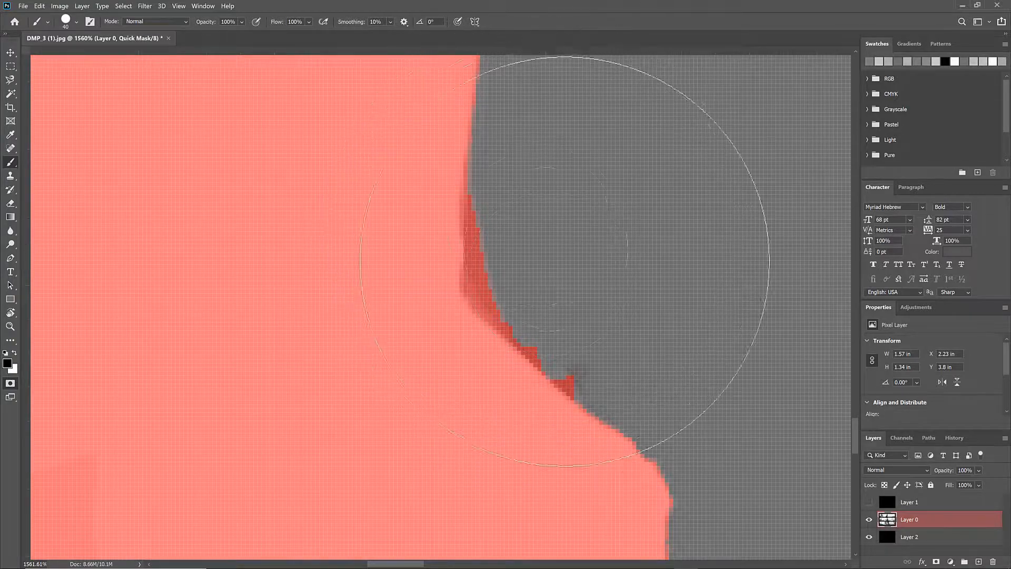
Step: Try setting the foreground colour to red df0000 and the background colour to blue while in Quick Mask mode
scroll(615, 255, down, 5)
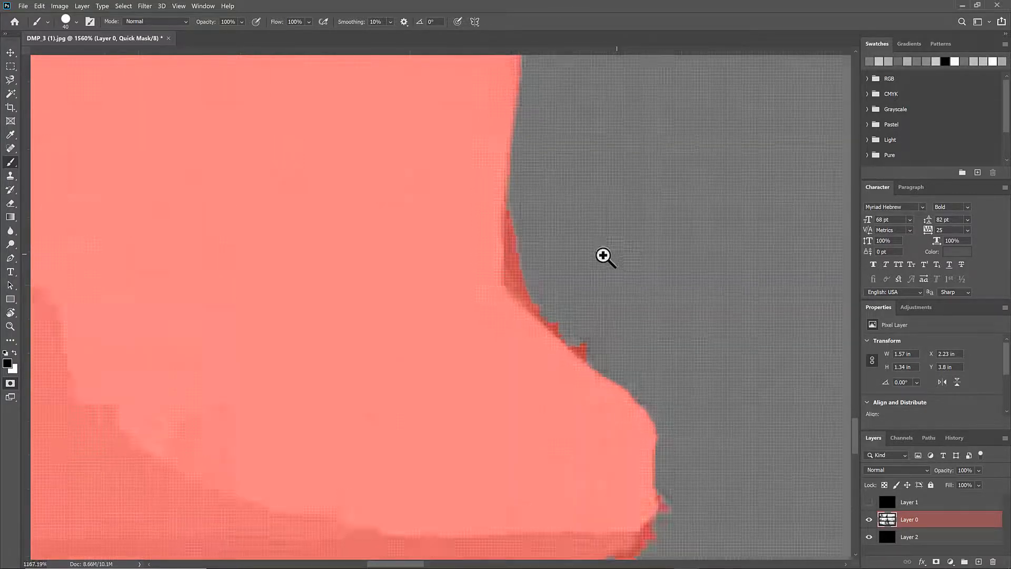
drag(624, 255, 471, 228)
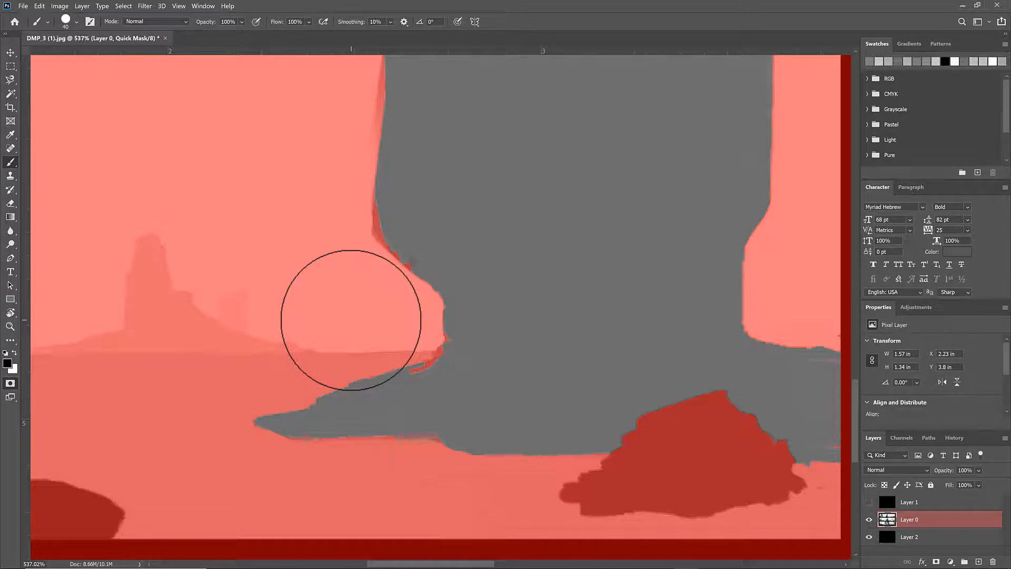
scroll(266, 82, up, 2)
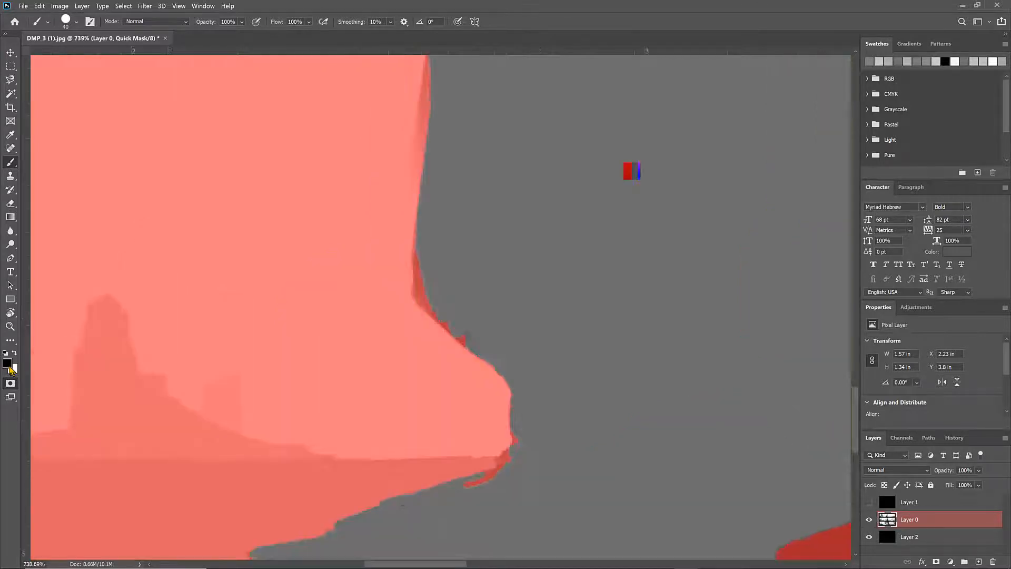
click(8, 364)
text(df0000)
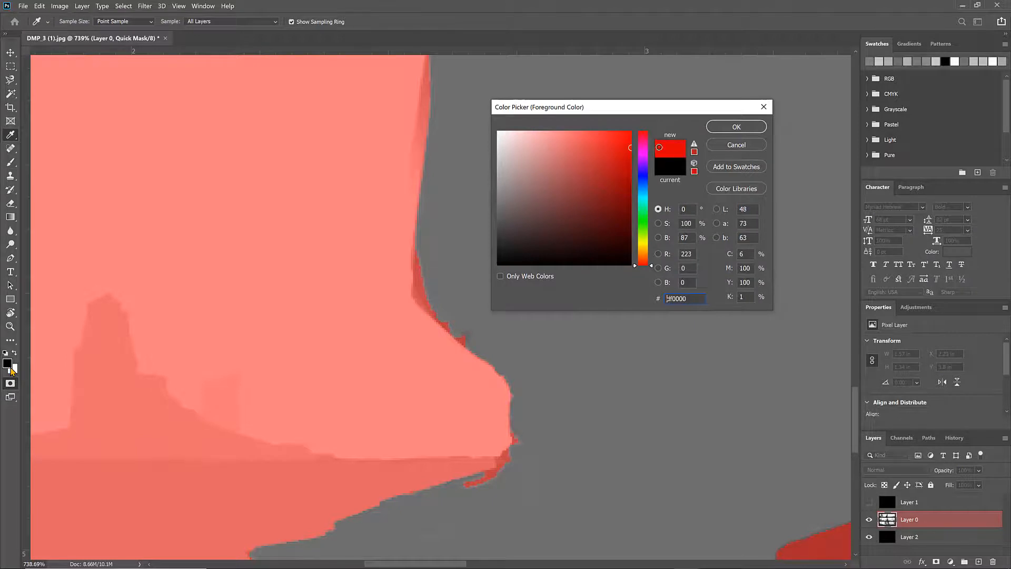
click(738, 125)
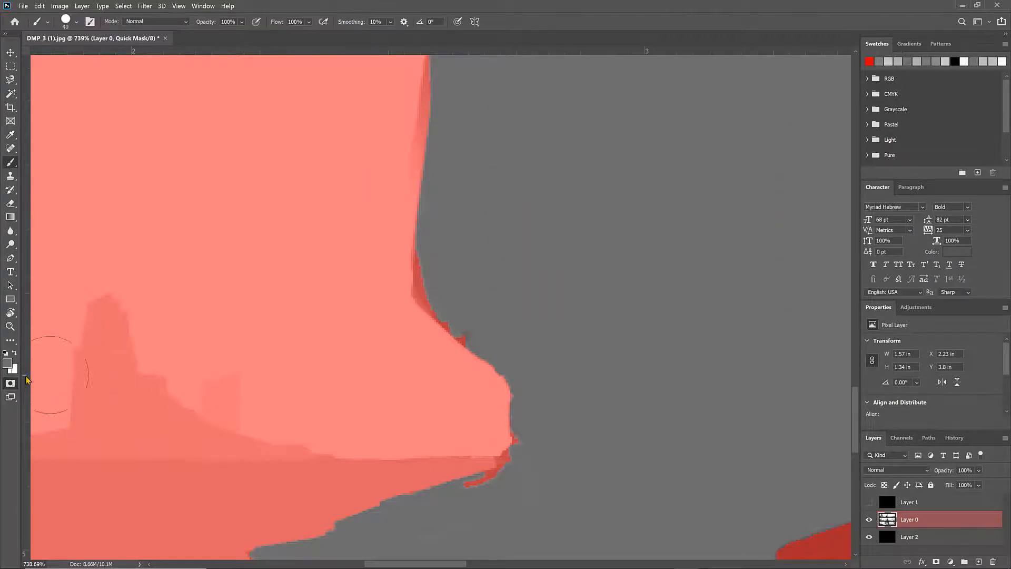
click(13, 369)
text(0000ff)
click(734, 128)
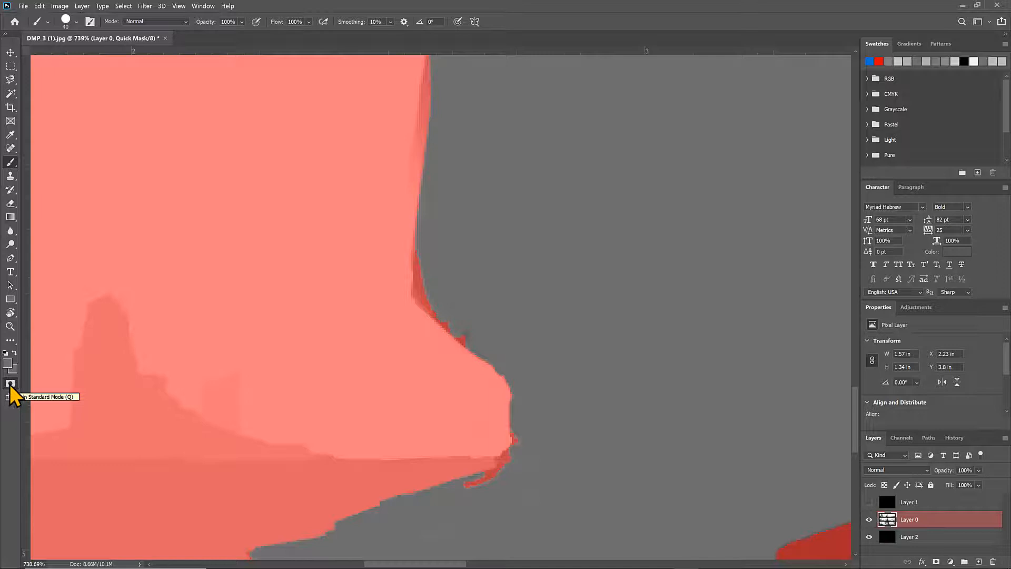
Step: Reset the painting colours to default black and white, and make white the foreground colour
key(d)
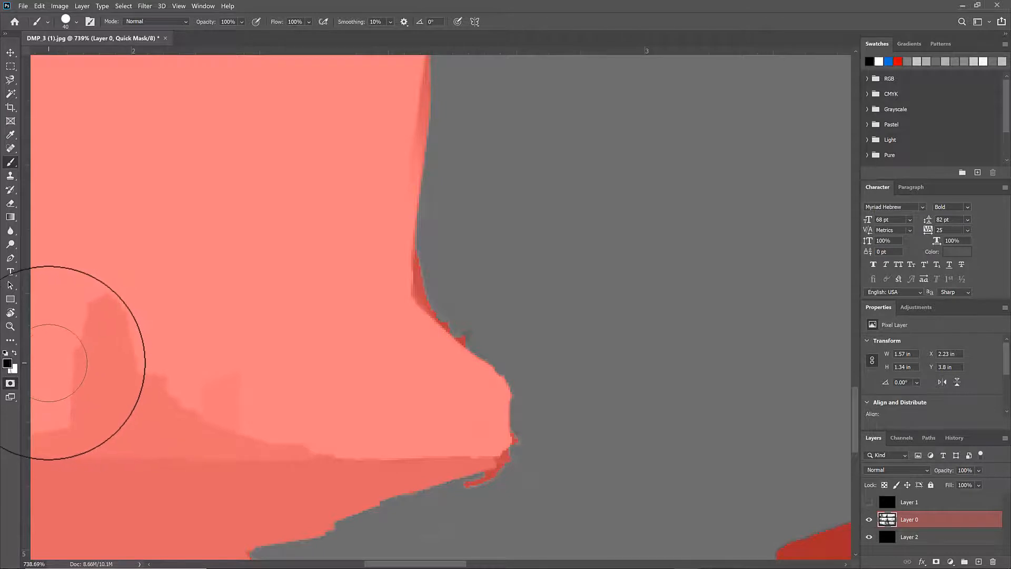
key(x)
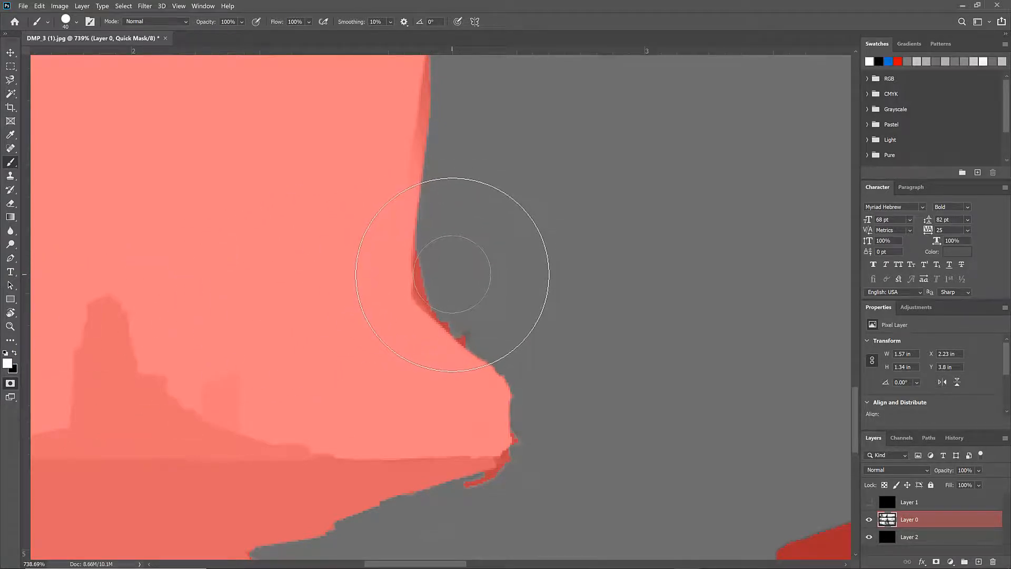
Step: Try a dab of white with the size 40 brush on the masked notch in the rock column's edge, and undo it
scroll(452, 274, up, 4)
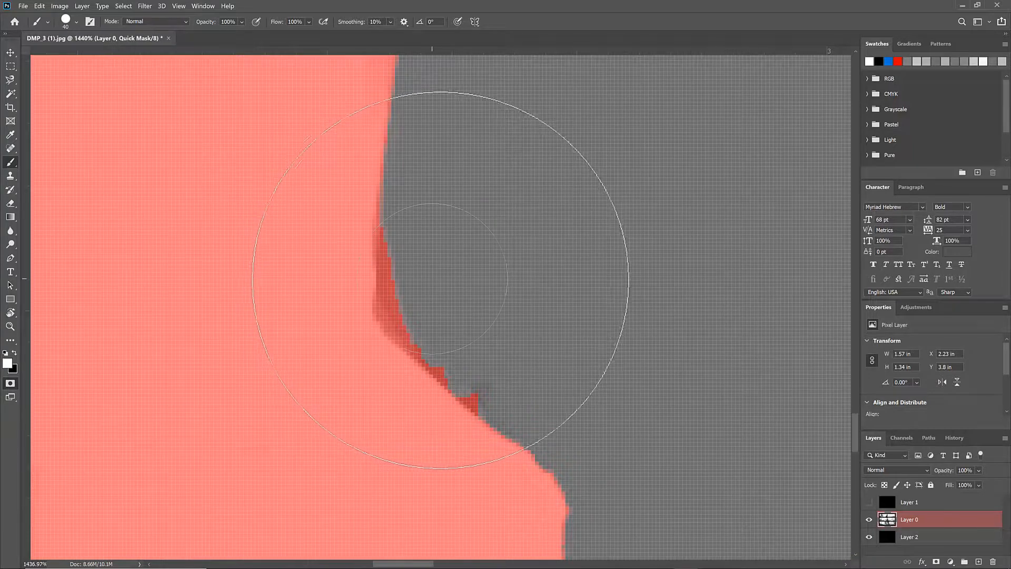
click(445, 277)
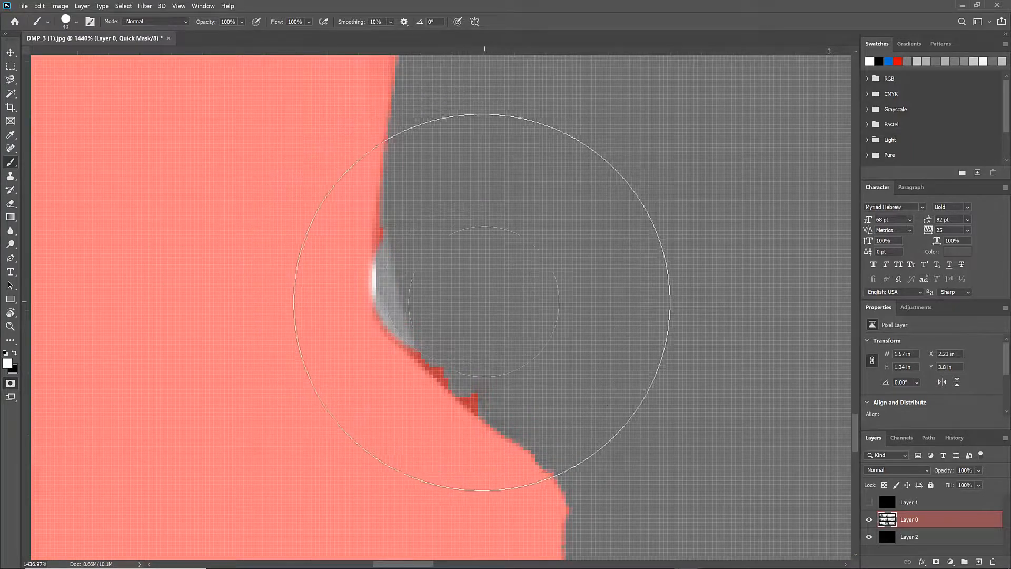
key(ctrl+z)
Step: Reduce the brush size to 10 and paint white over the masked notch where the rock column narrows
key(bracketleft)
key(bracketleft)
key(bracketleft)
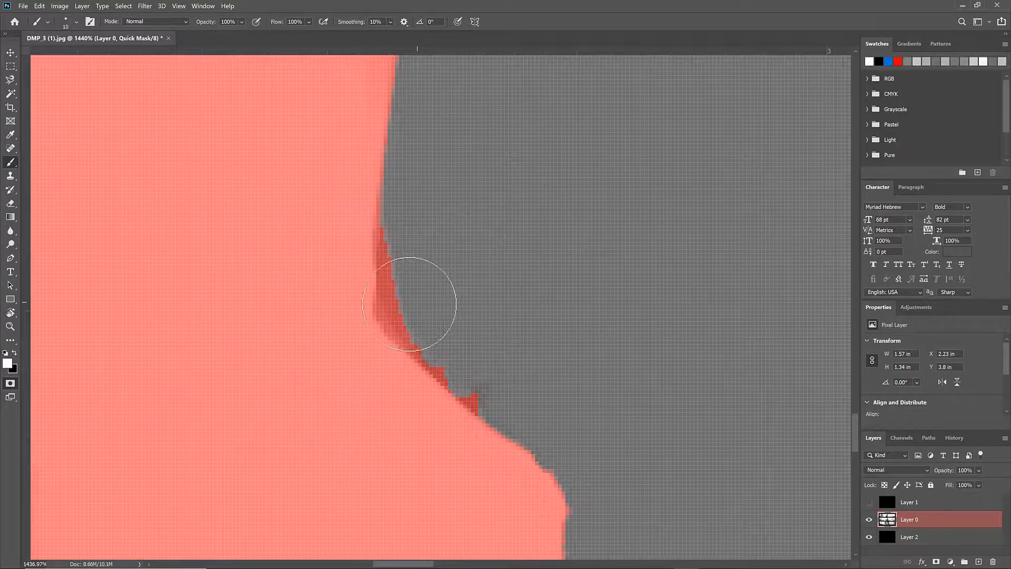
mouse_move(399, 302)
mouse_down()
mouse_move(399, 250)
mouse_move(409, 264)
mouse_move(411, 234)
mouse_move(400, 310)
mouse_move(465, 361)
mouse_move(480, 391)
mouse_move(510, 401)
mouse_move(460, 334)
mouse_move(419, 232)
mouse_move(401, 228)
mouse_up()
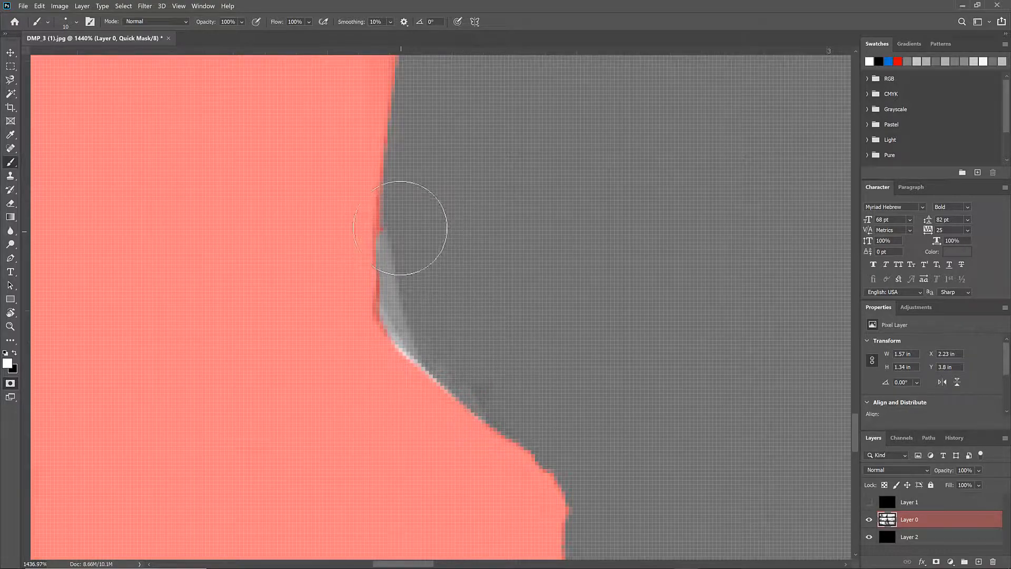
Step: Paint black to restore the mask along the slope below the notch, and clear the excess with a white stroke
drag(541, 309, 498, 246)
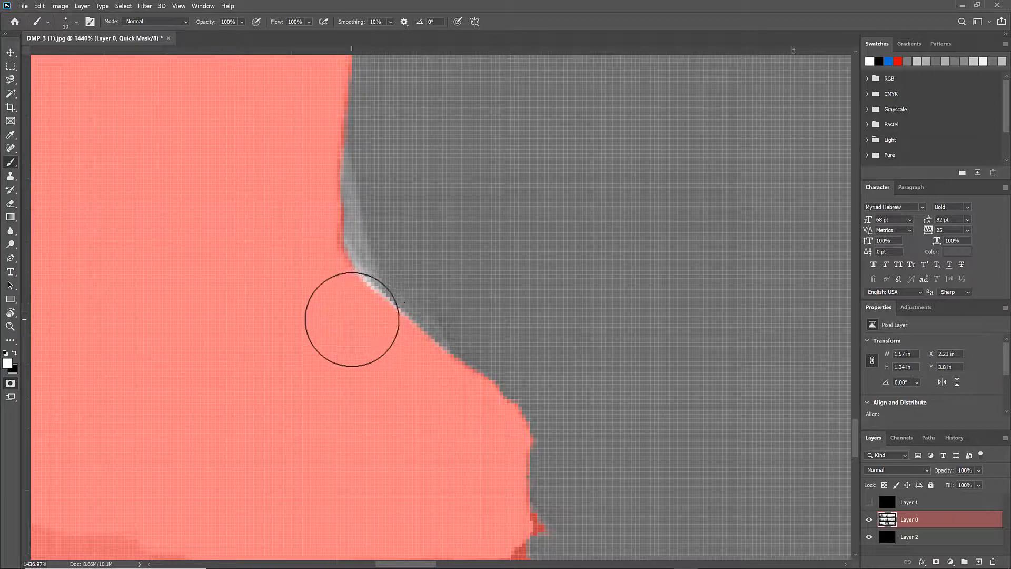
key(x)
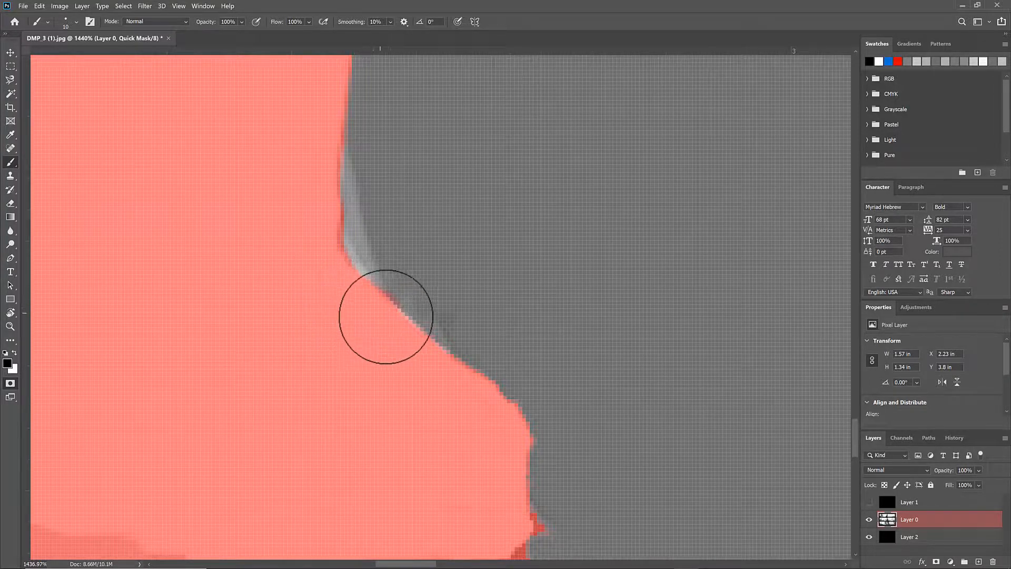
mouse_move(386, 317)
mouse_down()
mouse_move(470, 387)
mouse_move(500, 366)
mouse_up()
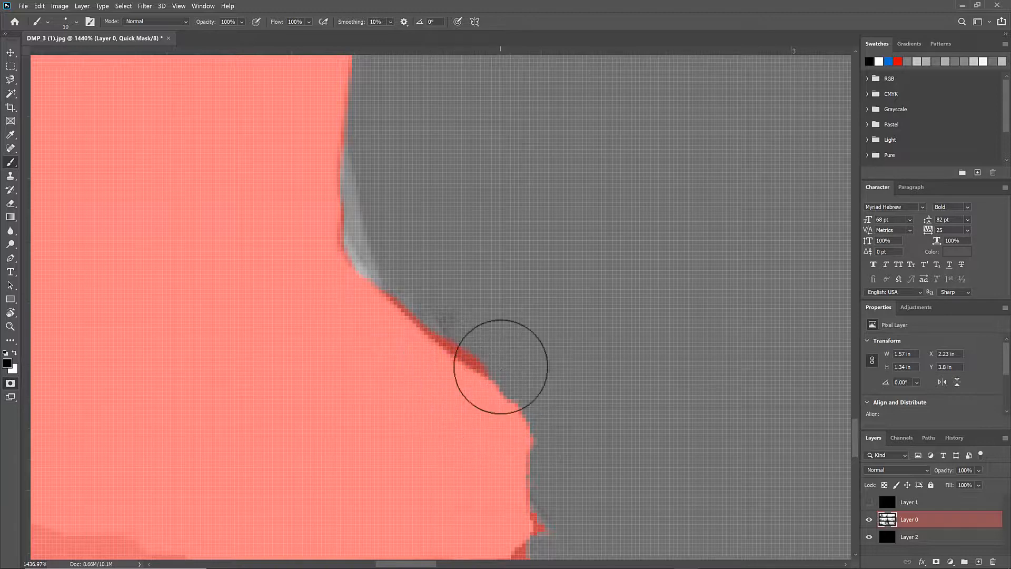
key(x)
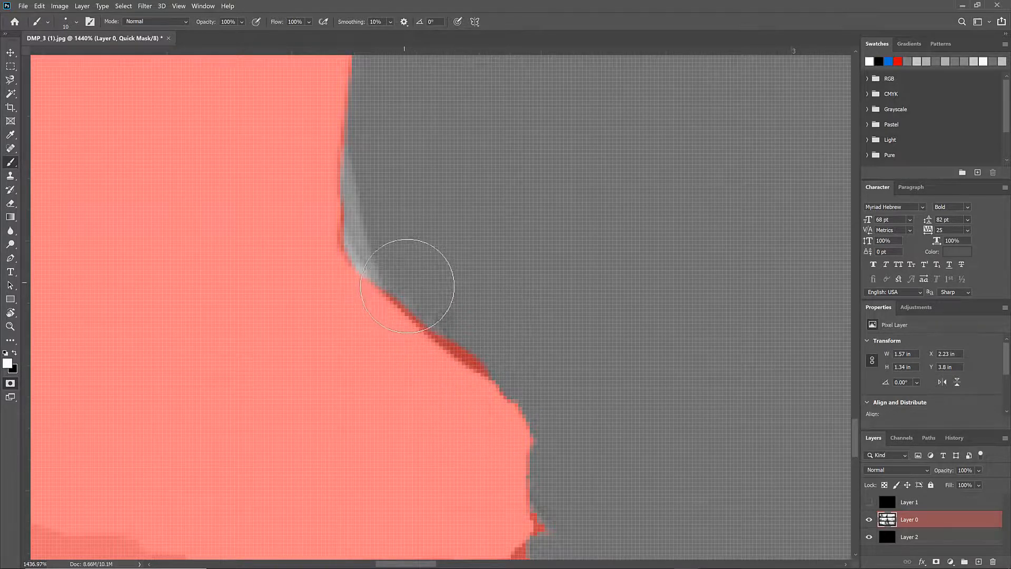
mouse_move(407, 286)
mouse_down()
mouse_move(441, 298)
mouse_move(463, 337)
mouse_move(484, 339)
mouse_move(503, 358)
mouse_up()
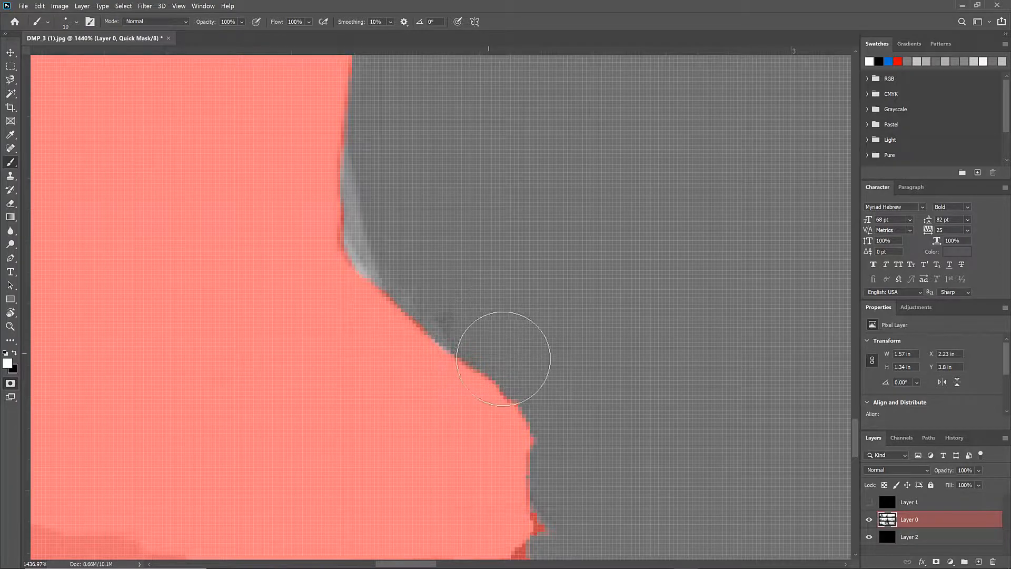
Step: Turn the refined Quick Mask back into a selection and cut the rock column onto its own layer
key(space)
drag(518, 247, 479, 113)
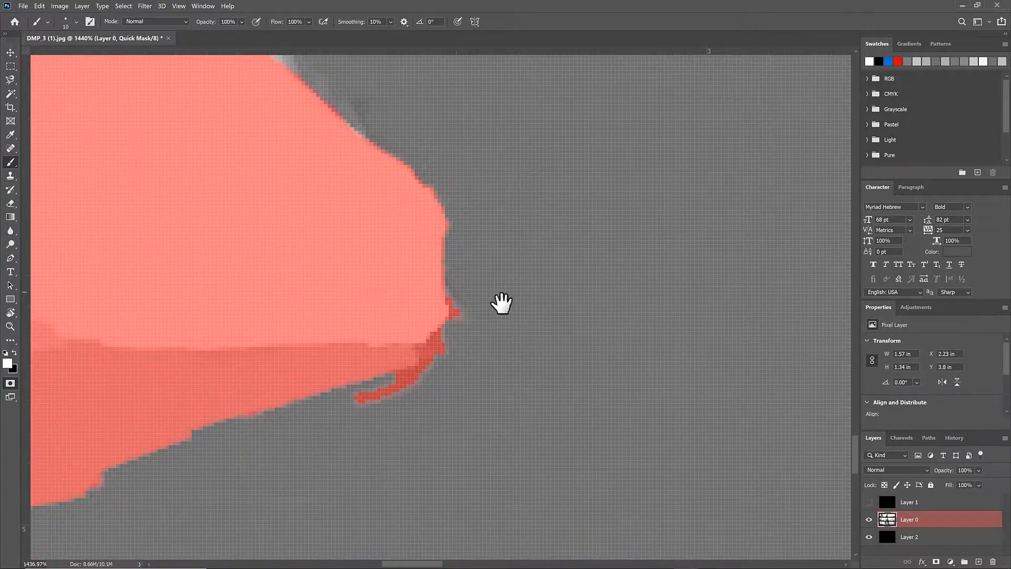
key(ctrl+space)
mouse_move(485, 397)
mouse_down()
mouse_move(458, 398)
mouse_move(473, 323)
mouse_up()
drag(769, 443, 742, 456)
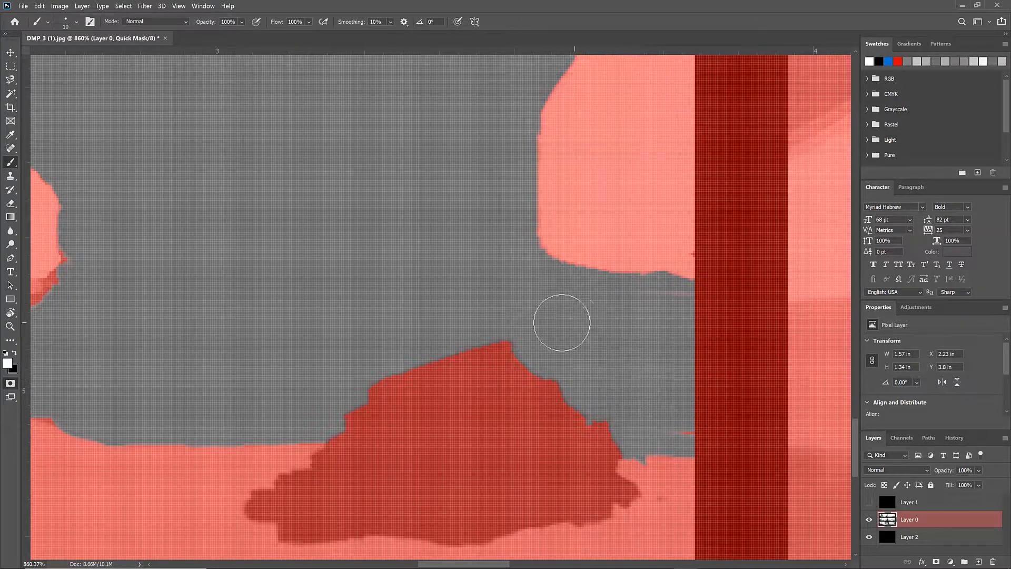
drag(424, 260, 388, 261)
drag(371, 216, 537, 287)
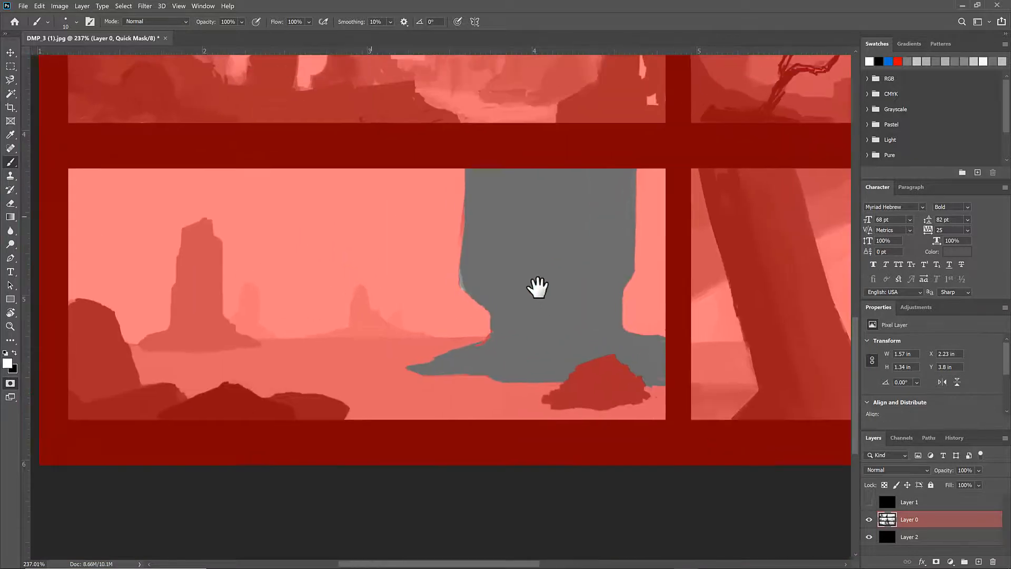
key(q)
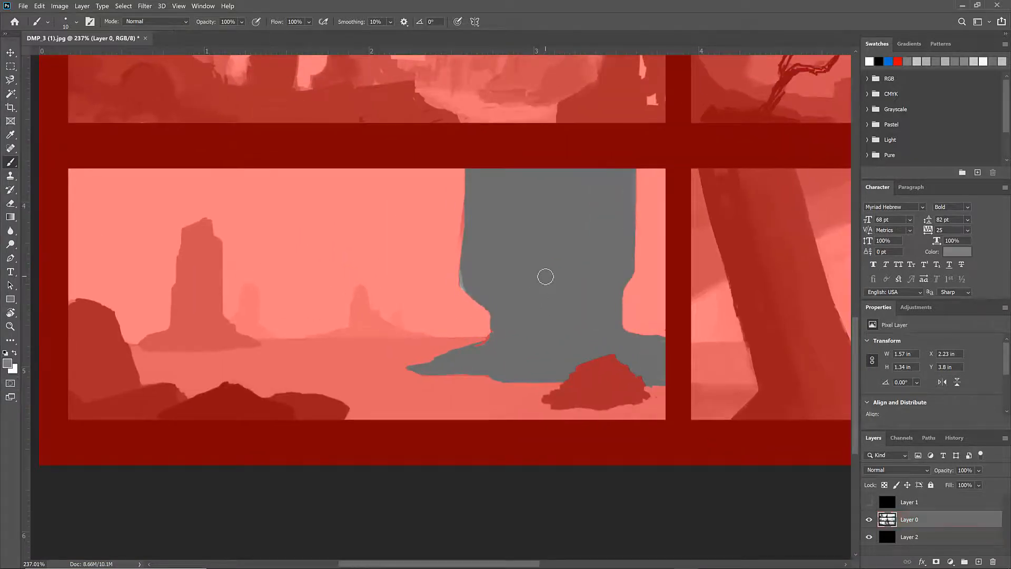
key(v)
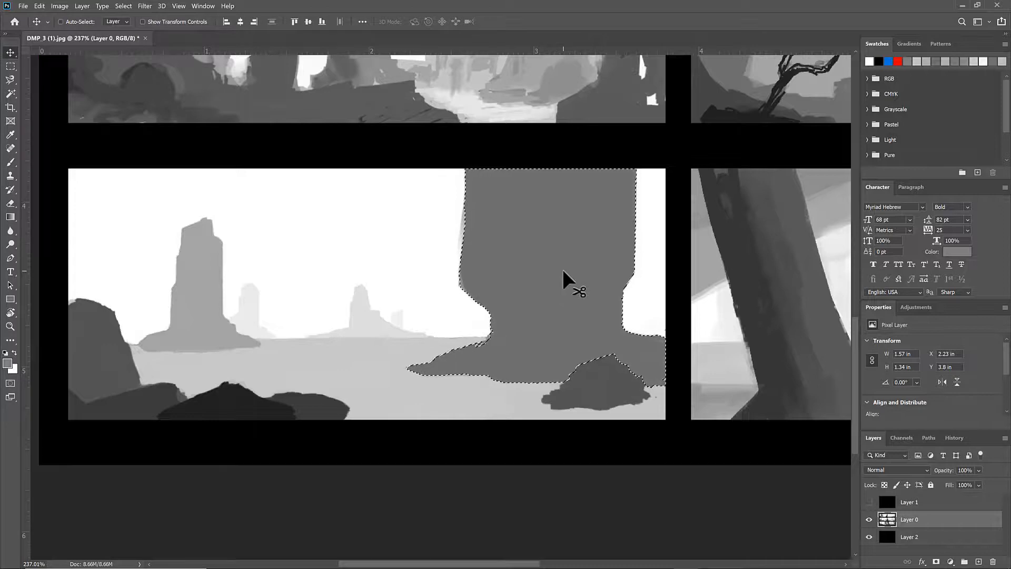
key(ctrl+j)
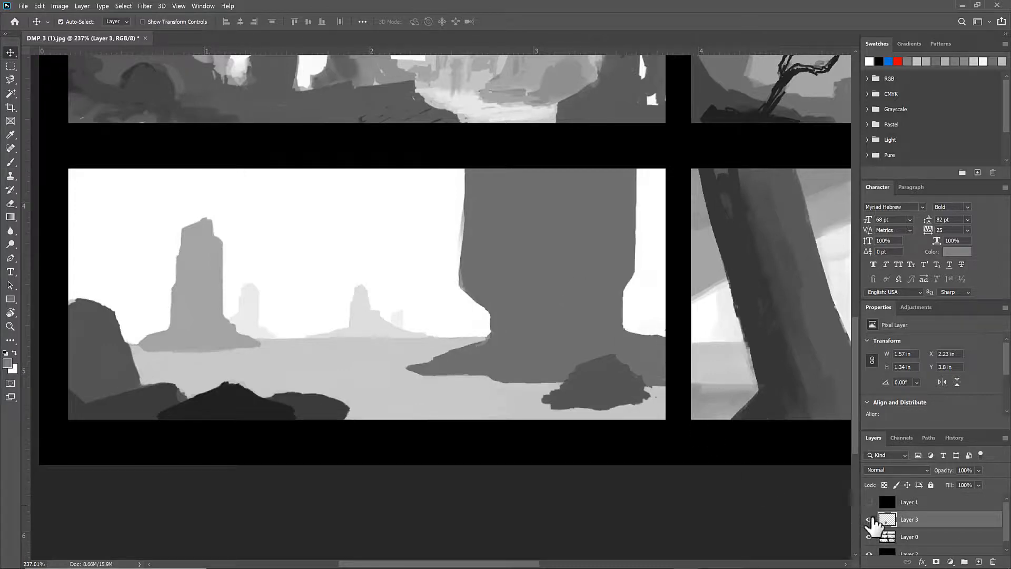
Step: Toggle and hide the cut-out column's layer, and examine the edges and leftover fragments around the hole in Layer 0
click(868, 519)
click(869, 519)
click(869, 519)
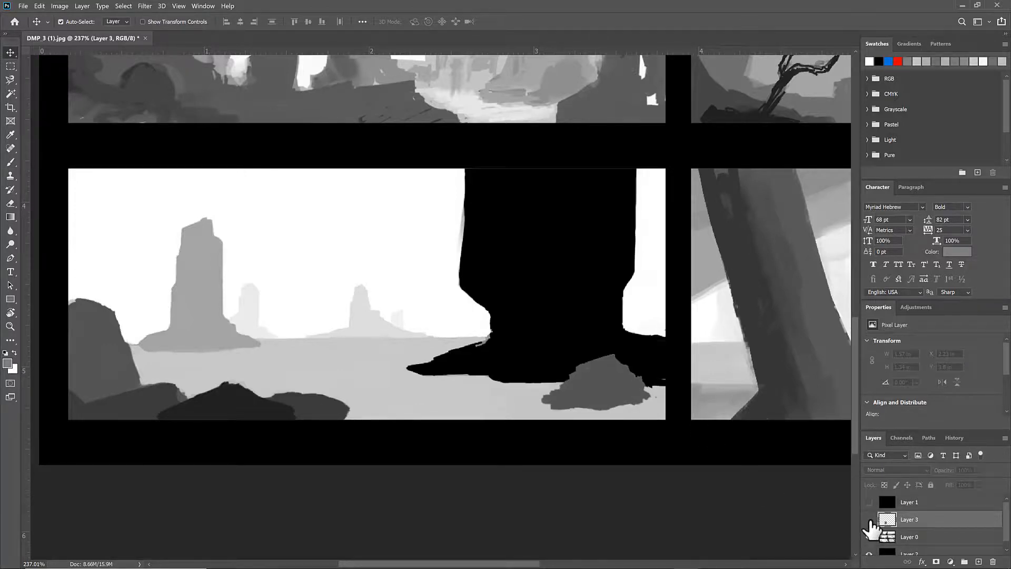
click(869, 519)
click(869, 519)
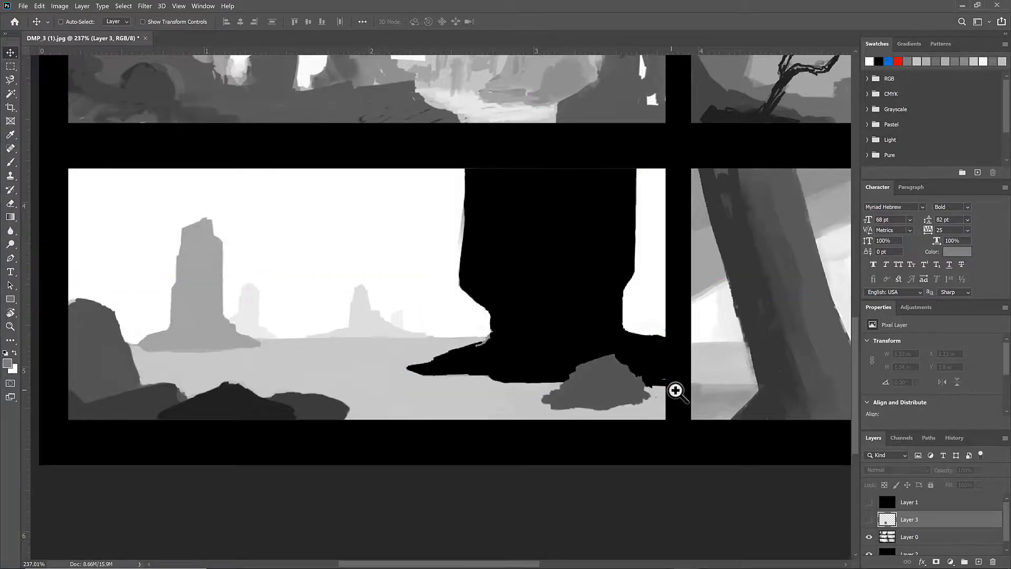
drag(674, 390, 705, 398)
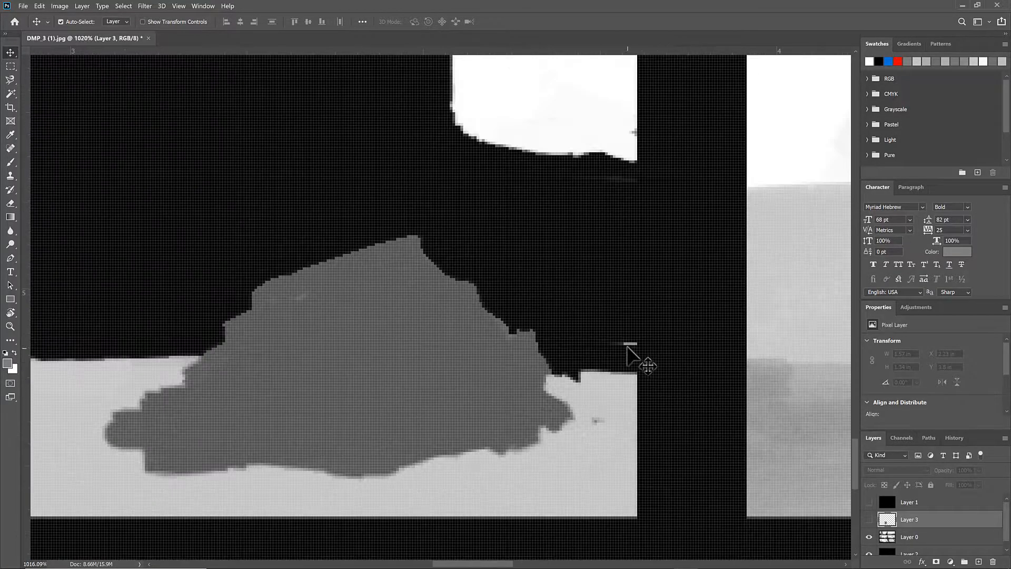
drag(609, 311, 639, 377)
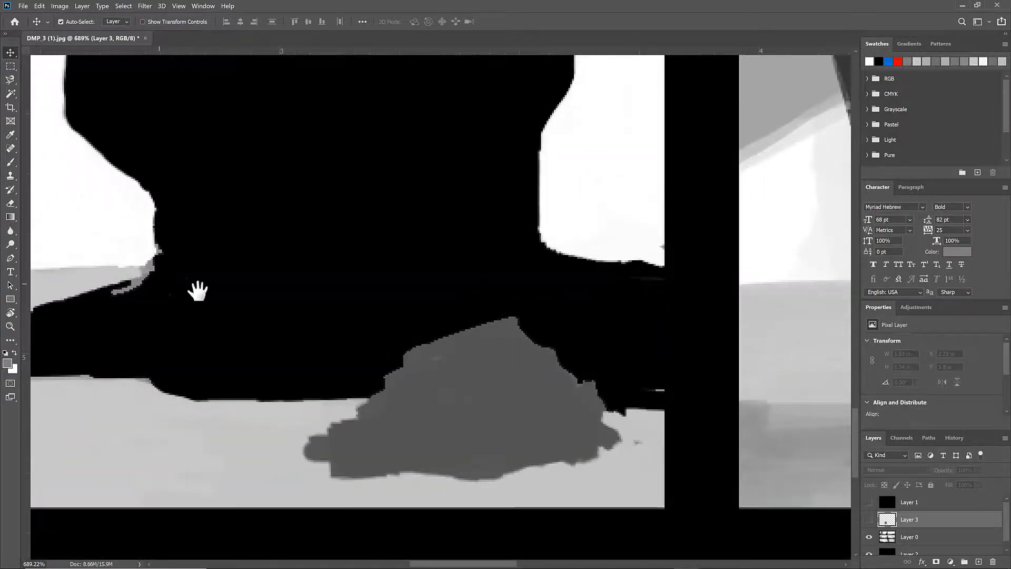
drag(198, 290, 288, 378)
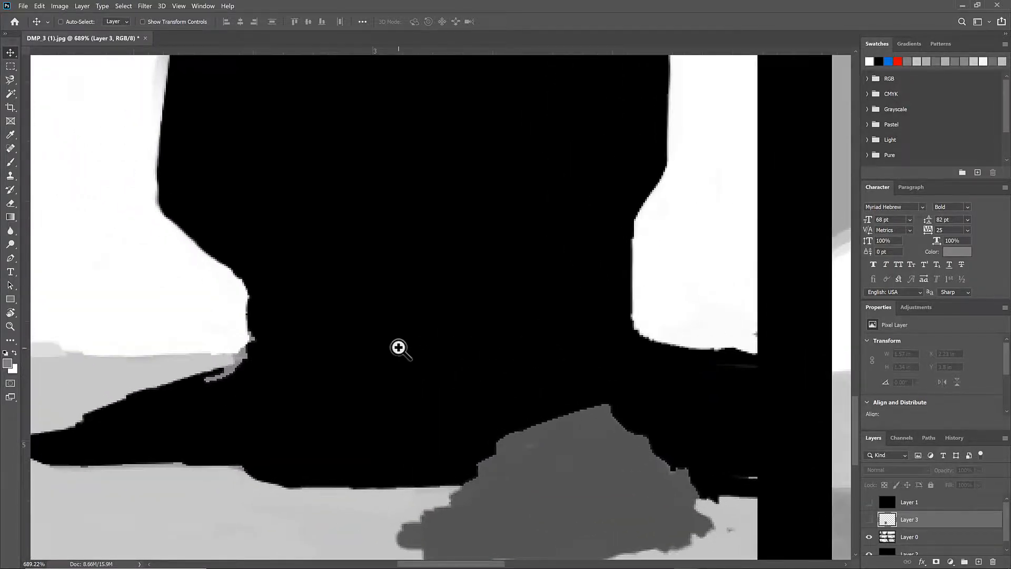
drag(398, 347, 372, 349)
drag(397, 311, 384, 312)
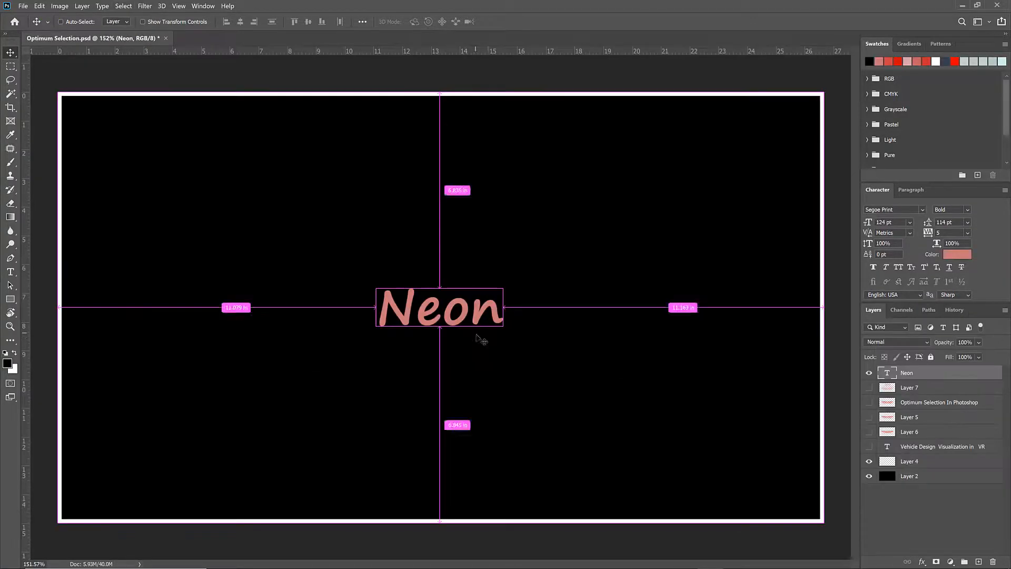
Step: In Optimum Selection.psd, scale the Neon text up to about 648 pt and centre it on the canvas
drag(481, 334, 705, 470)
key(Return)
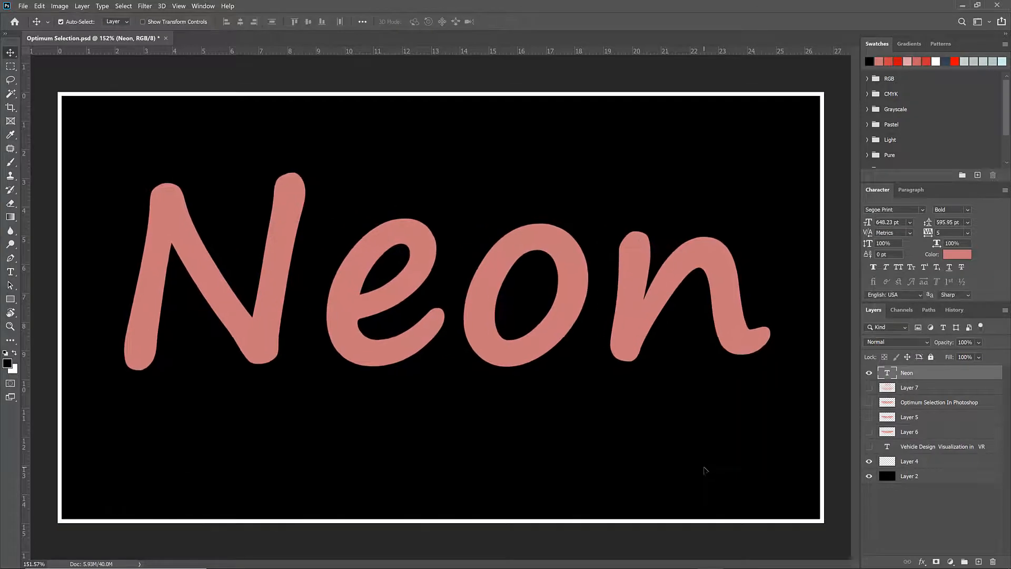
mouse_move(555, 326)
mouse_down()
mouse_move(559, 362)
mouse_move(550, 362)
mouse_up()
Step: Select the Brush tool and rasterize the Neon text layer
key(b)
right_click(969, 376)
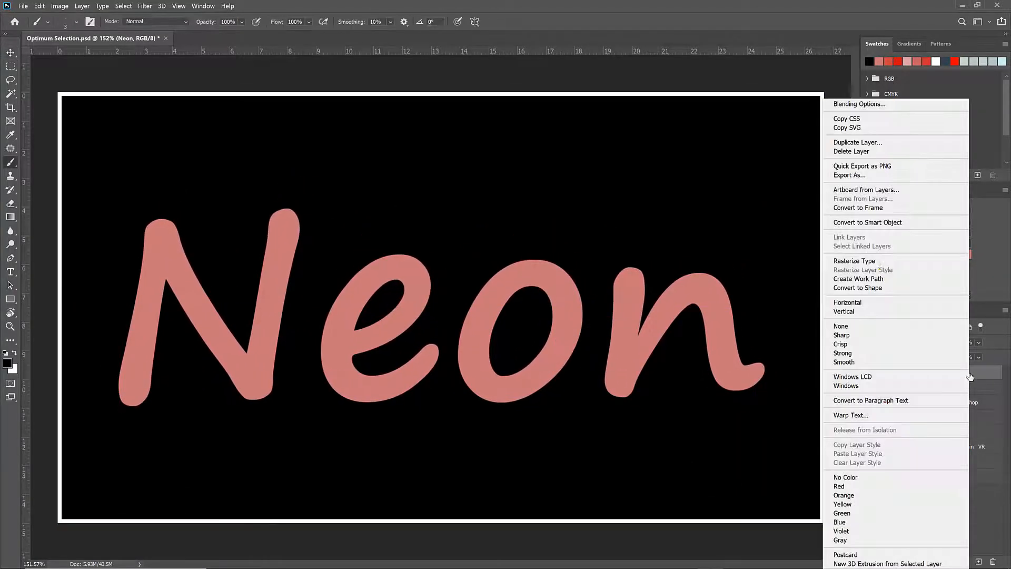
click(878, 261)
Step: Sample the lettering's pink, enlarge the brush to size 20, and paint strokes joining the four letters of Neon
alt+click(624, 287)
key(])
key(])
key(])
key(])
key(])
key(])
key(])
key(])
key(])
key(])
key(])
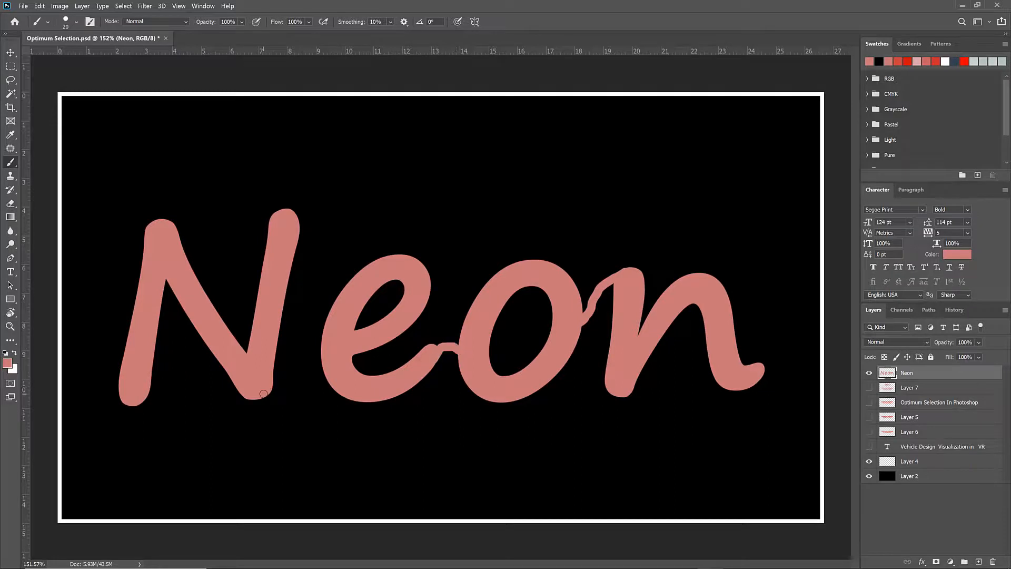
drag(263, 393, 323, 346)
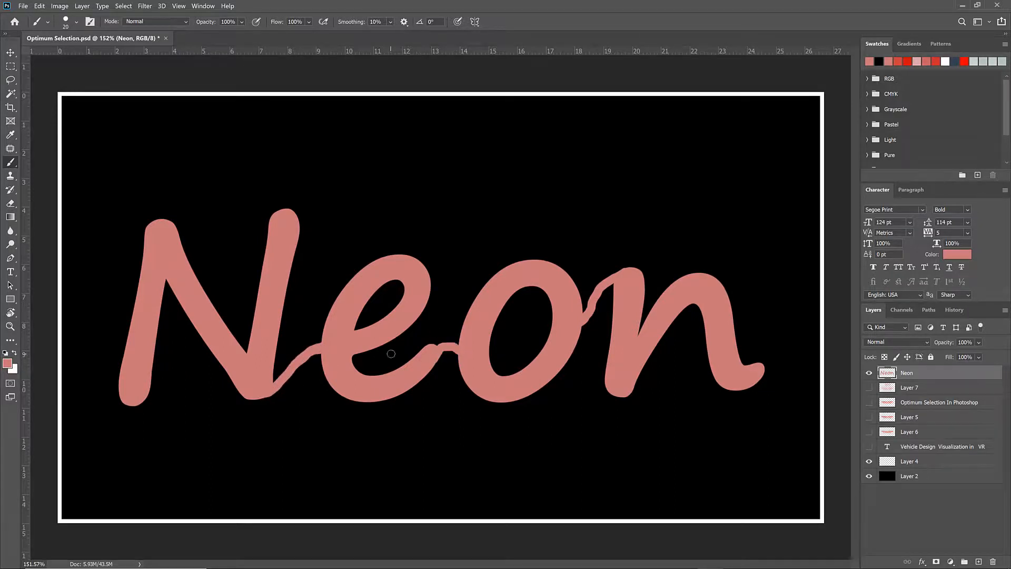
Step: Delete the five hidden layers between Neon and Layer 4, and hide the white frame on Layer 4
click(923, 392)
shift+click(946, 445)
drag(946, 445, 992, 562)
click(908, 374)
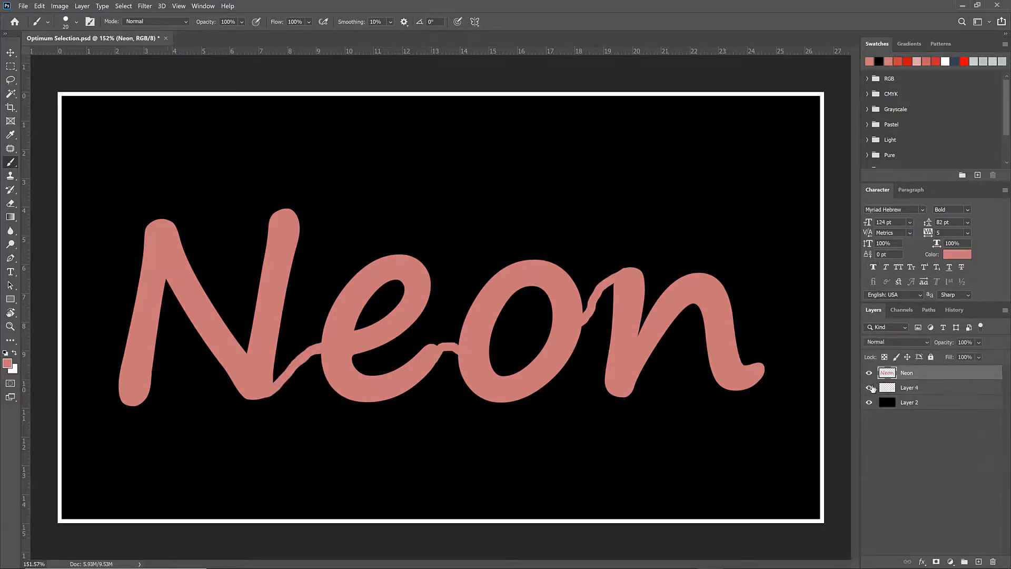
click(869, 388)
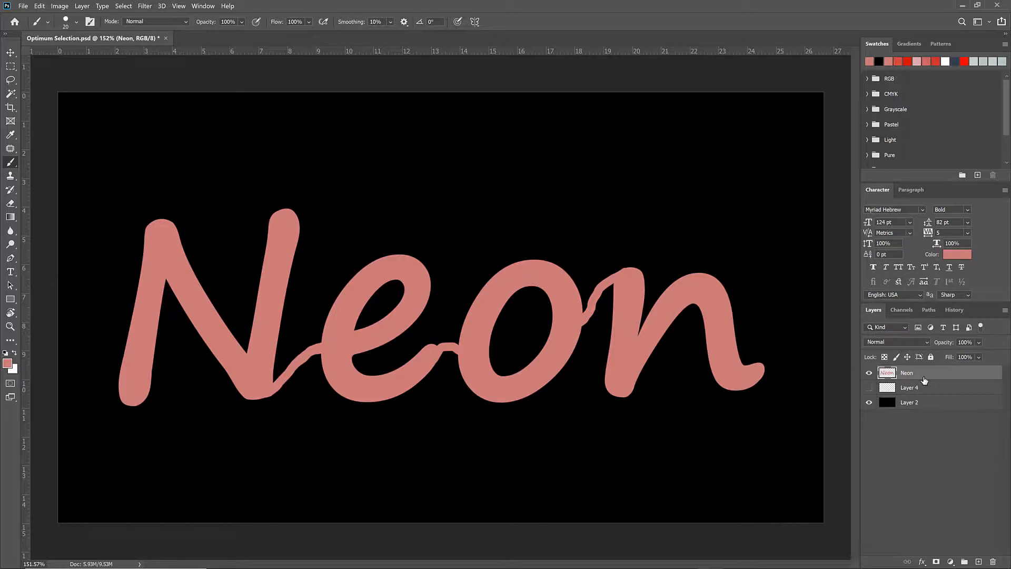
Step: Load the Neon lettering's outline as a selection and expand it beyond the letters
ctrl+click(889, 374)
click(127, 6)
mouse_move(135, 145)
click(237, 185)
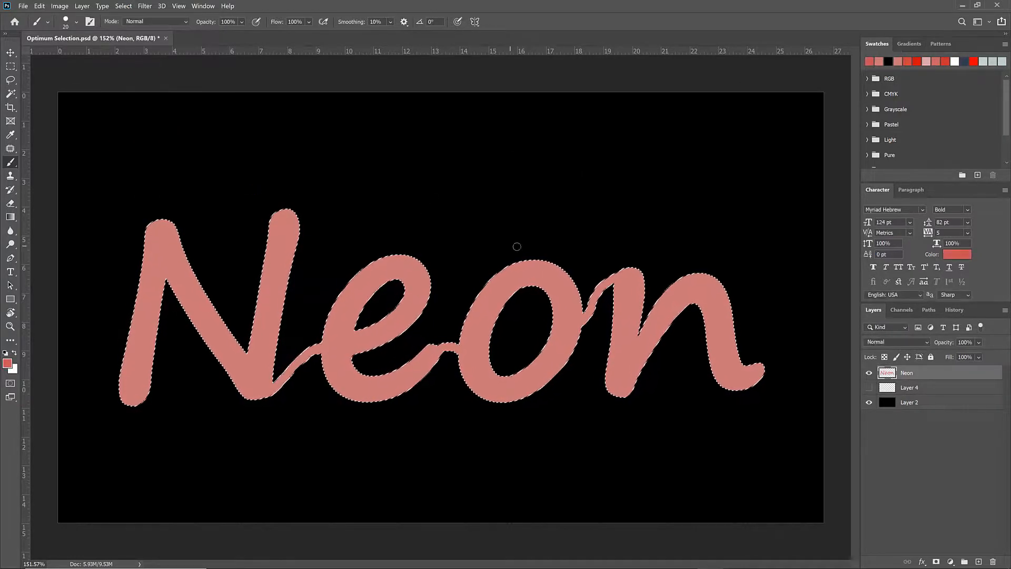
click(123, 6)
click(291, 166)
key(Return)
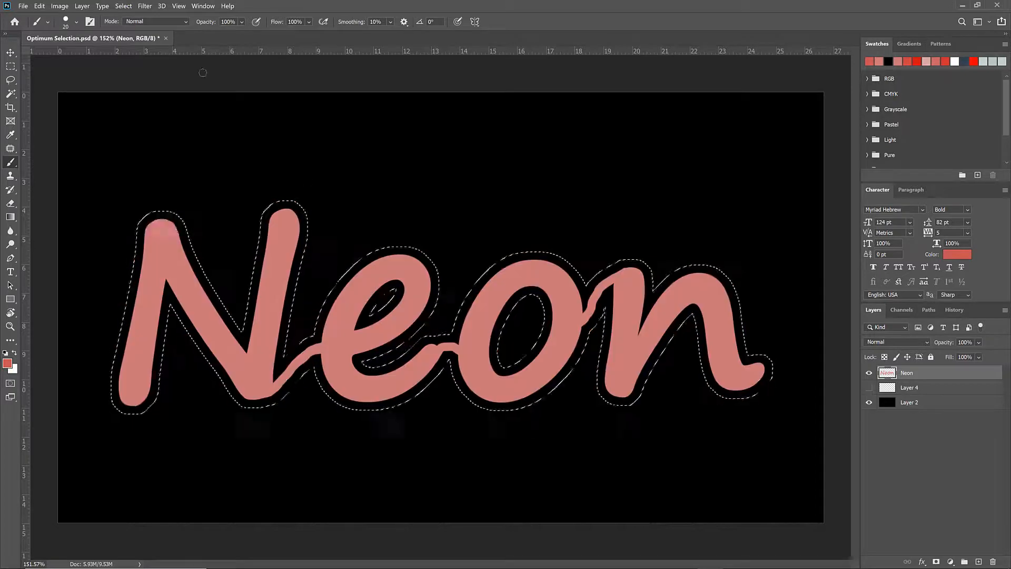
Step: Feather the expanded selection and fill it with the foreground red c85151 to create a soft glow
click(123, 6)
click(263, 178)
key(Return)
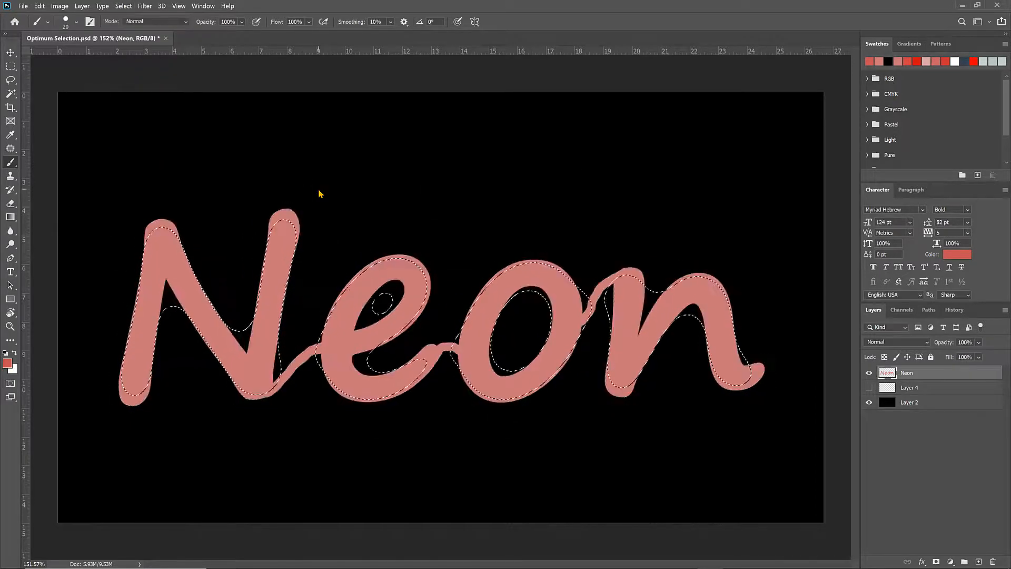
Step: Contract the feathered selection by 6 pixels and fill it with the stronger red cb0000
click(123, 6)
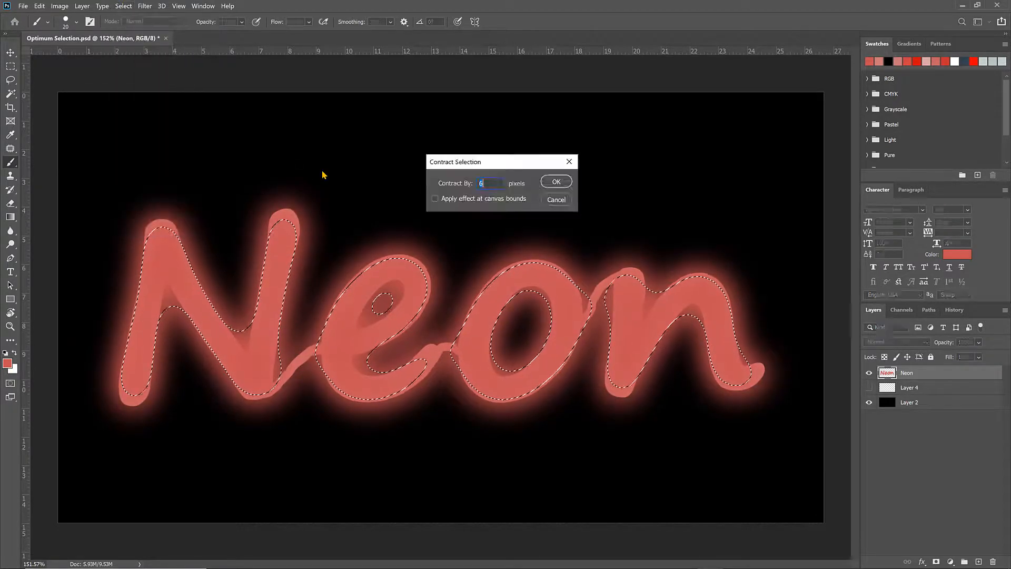
key(Return)
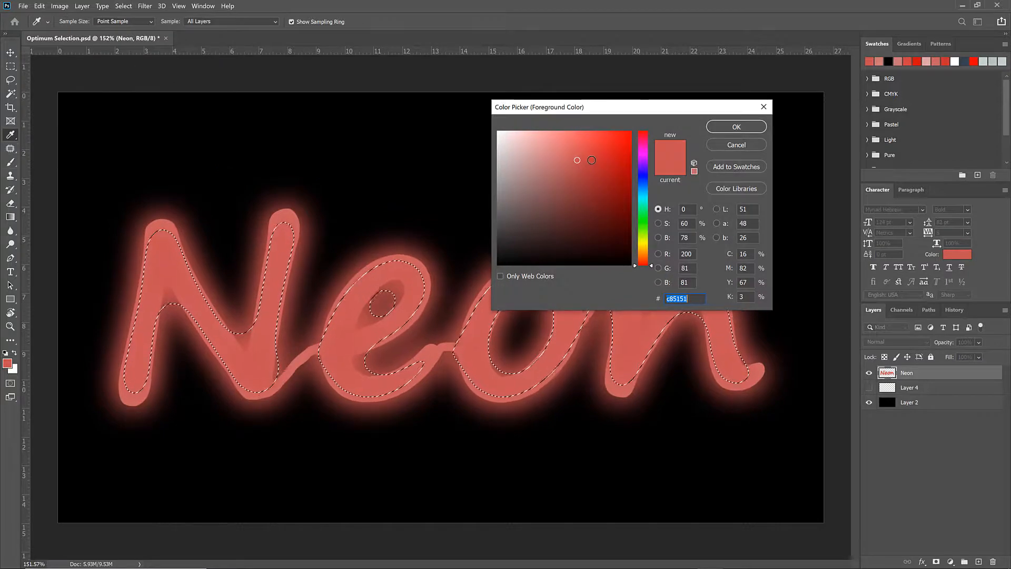
click(630, 149)
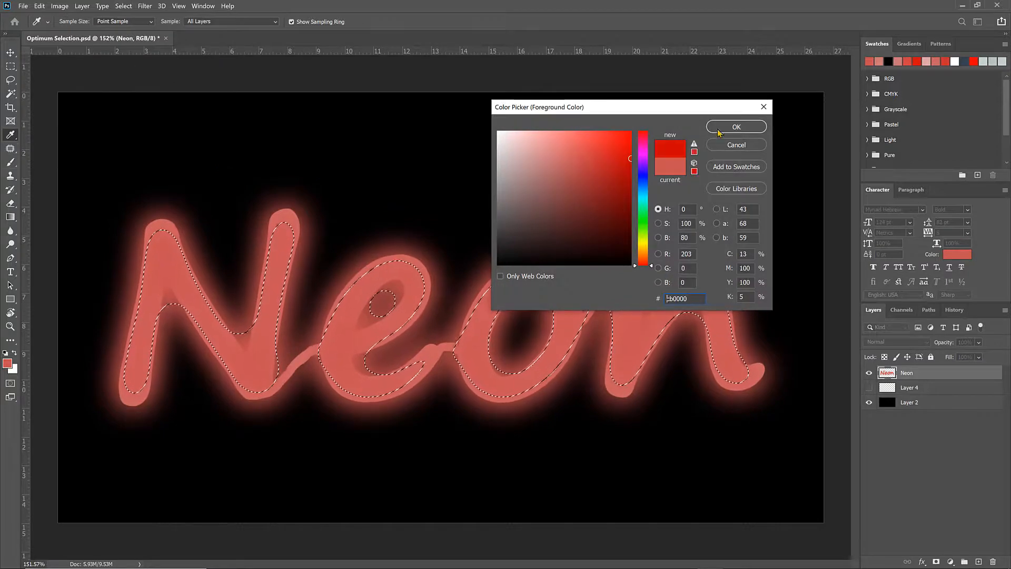
click(719, 130)
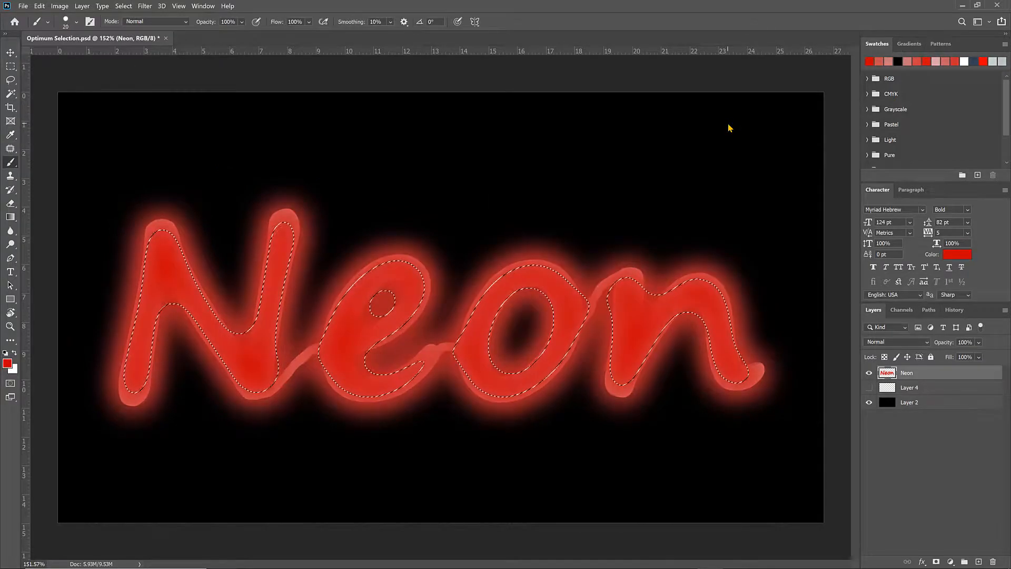
Step: Contract the Neon selection again, further inside the bright red fill
click(123, 6)
mouse_move(152, 144)
click(263, 176)
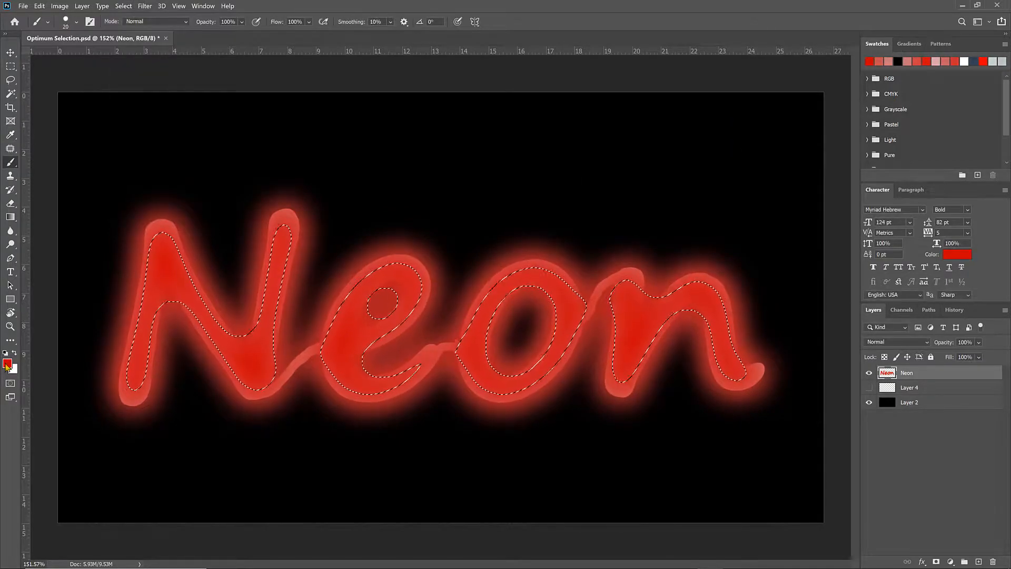
Step: Contract the Neon selection in stages and fill each smaller area with a progressively lighter red
click(123, 6)
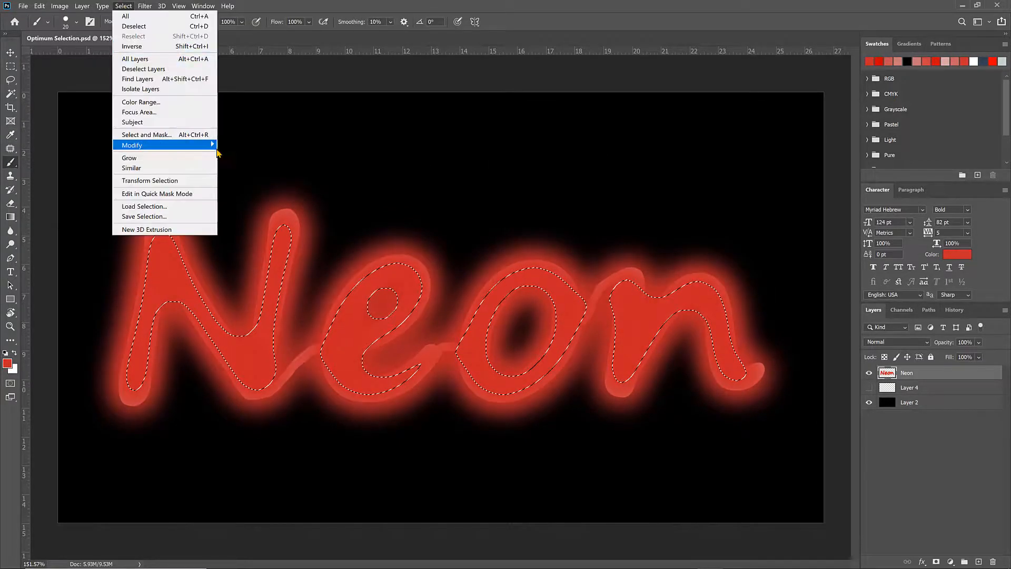
click(263, 176)
key(Return)
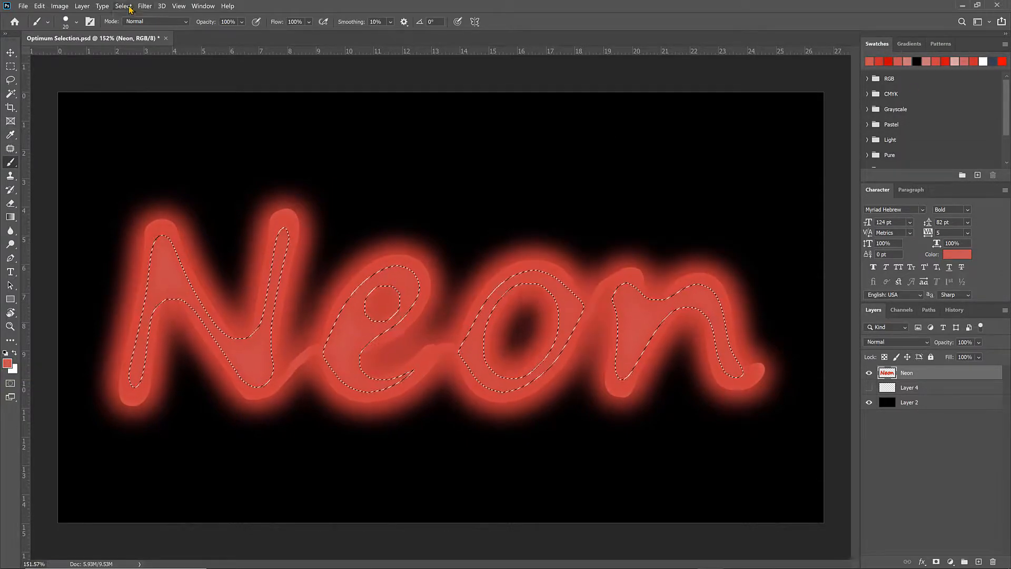
click(124, 6)
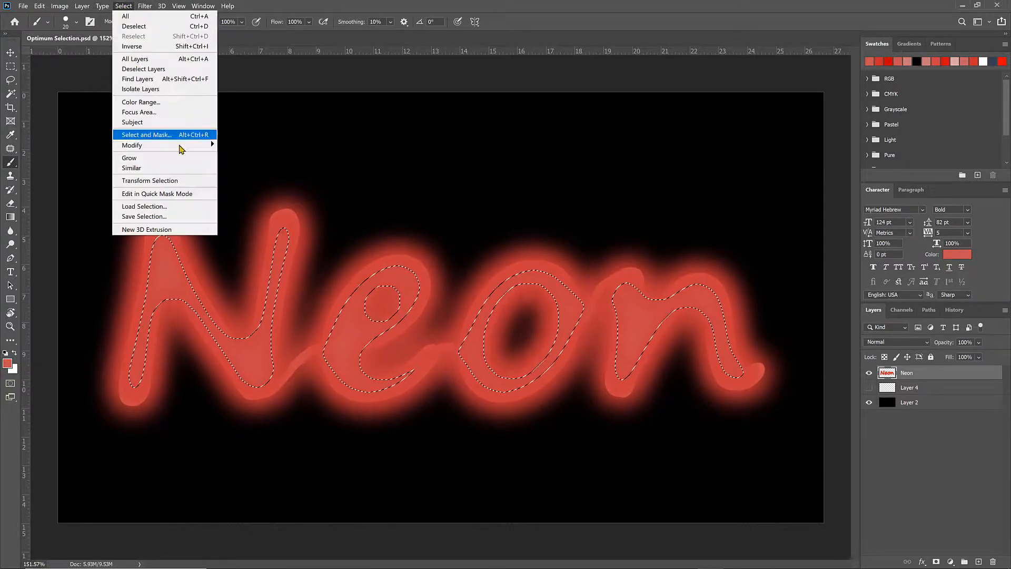
mouse_move(211, 146)
click(238, 175)
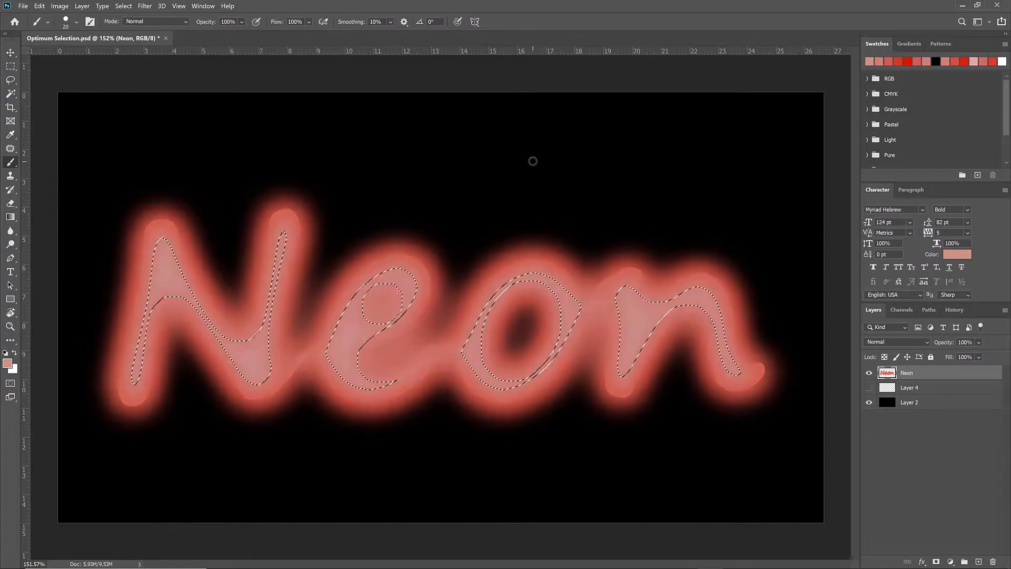
Step: Try contracting the selection further and filling it with white
click(124, 6)
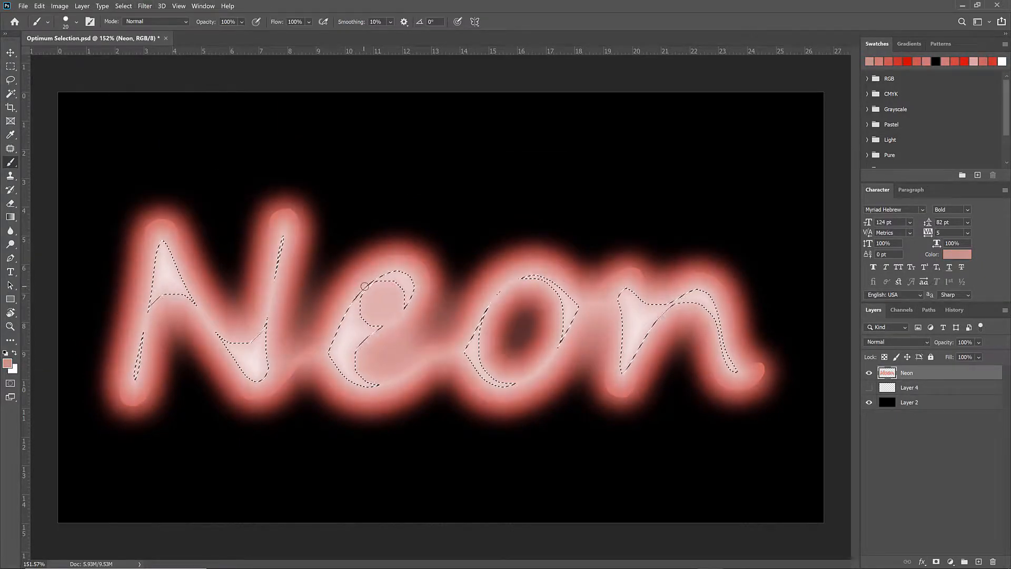
click(123, 6)
click(238, 146)
key(Return)
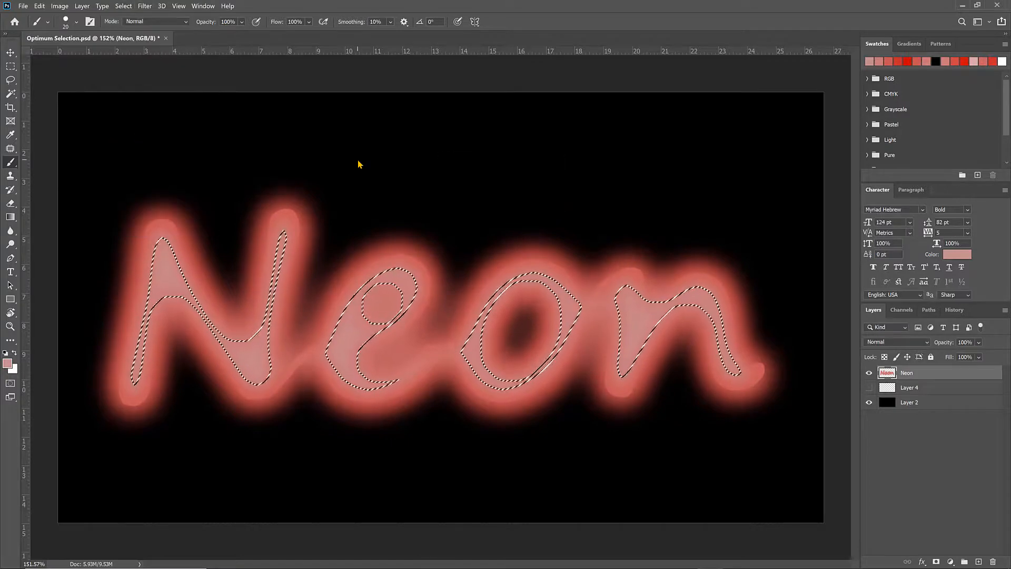
Step: Feather the contracted selection and fill it with a light pink background colour
click(123, 6)
click(255, 188)
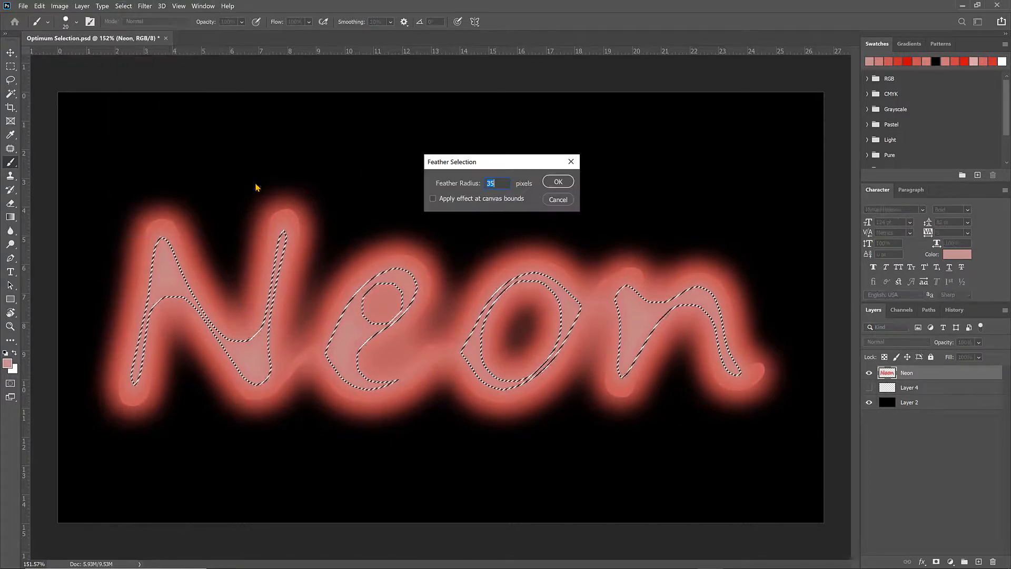
key(Return)
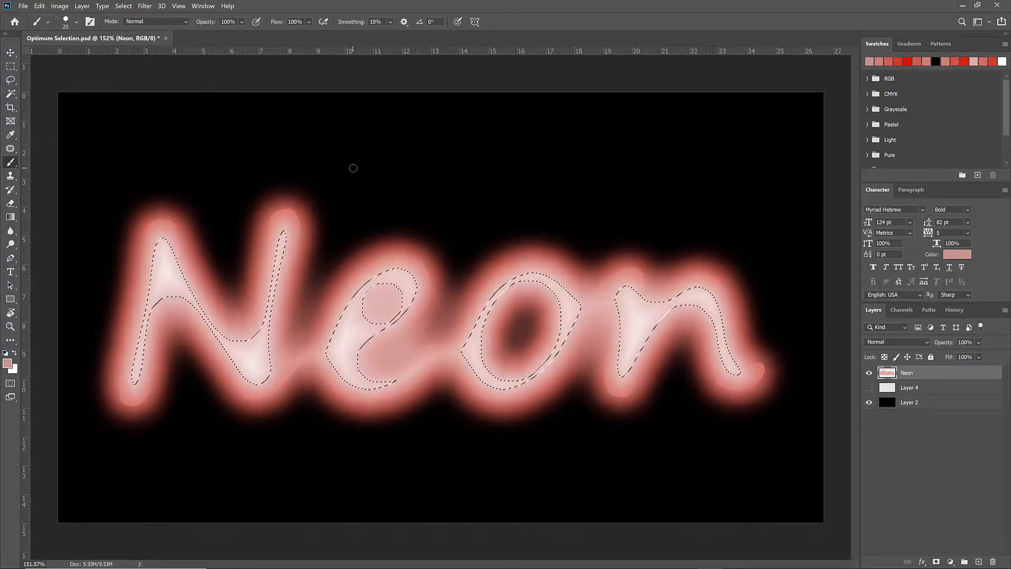
click(13, 369)
click(520, 133)
key(Return)
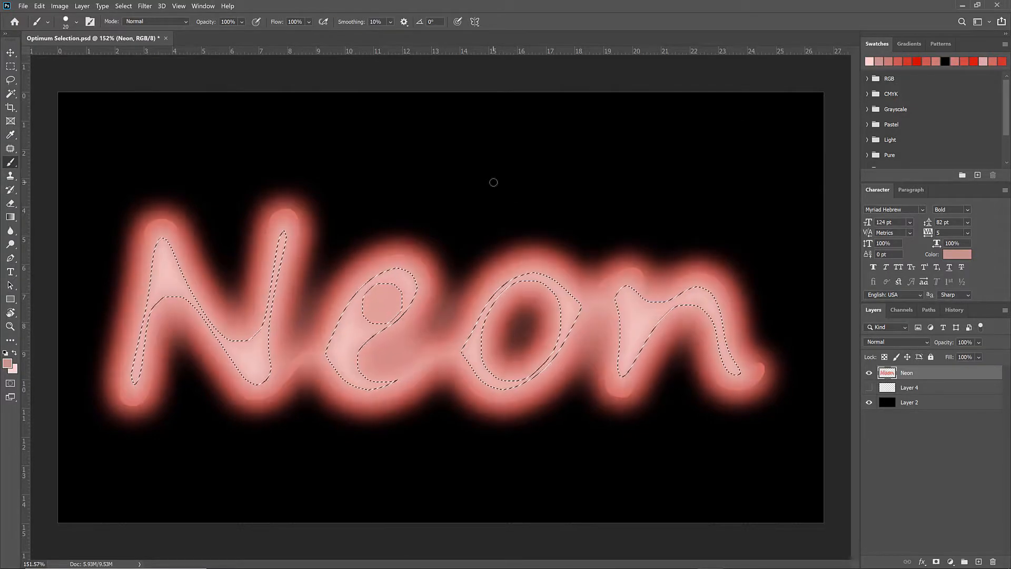
Step: Reset the foreground and background colours to black and white and undo the last selection change
click(123, 6)
click(238, 147)
key(Return)
key(d)
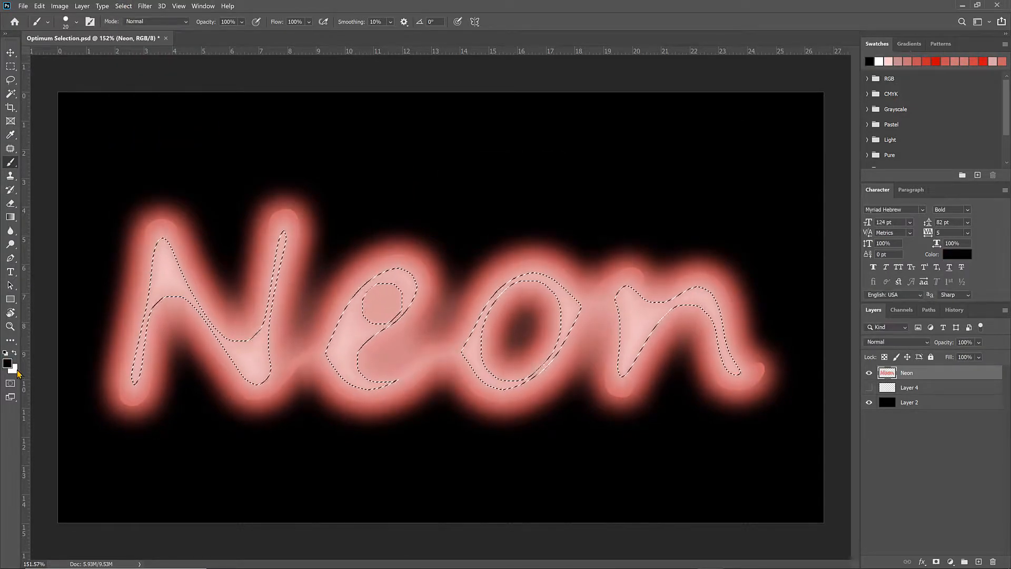
key(ctrl+z)
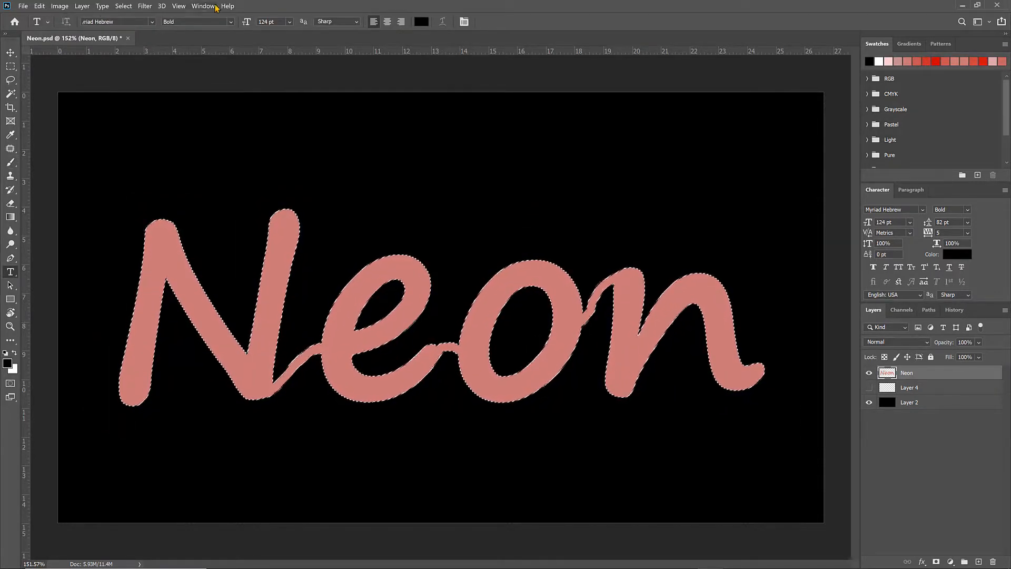
Step: Show the document history and save the plain lettering version as a separate file named Other neon
click(204, 6)
click(208, 192)
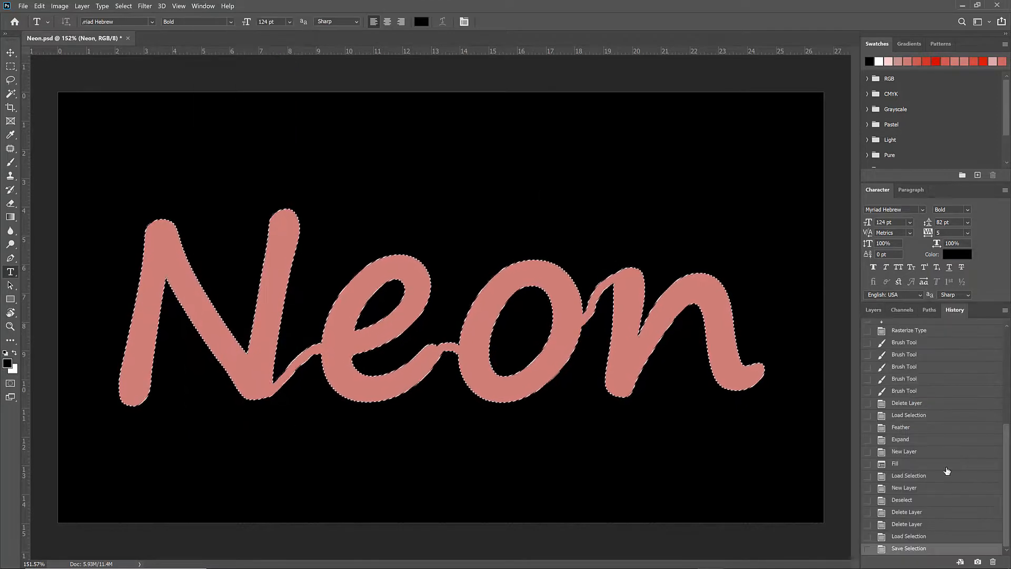
key(ctrl+shift+s)
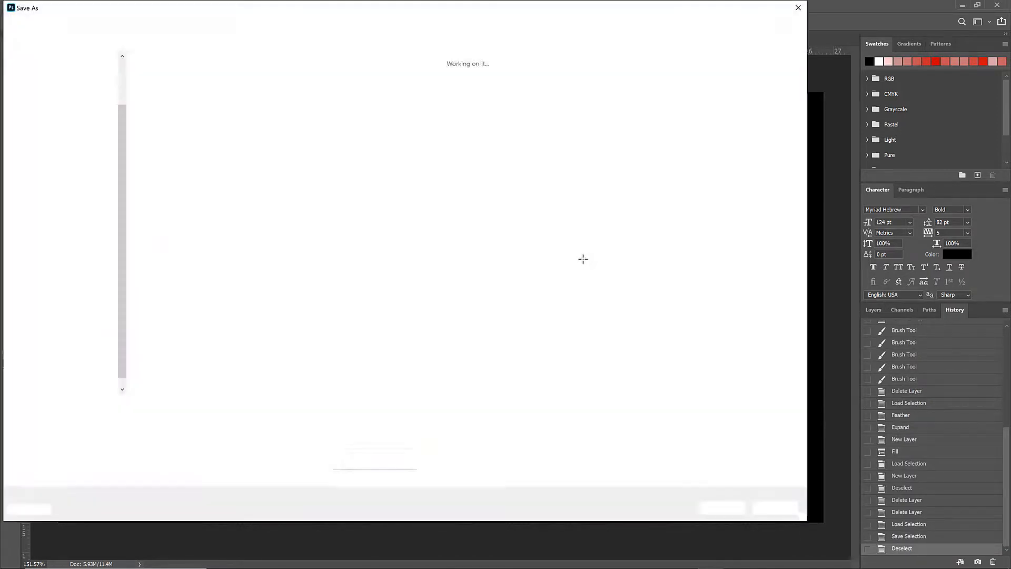
text(Other neon)
key(Return)
key(Return)
Step: Open the glowing lettering file Neon.psd alongside Other neon.psd
key(ctrl+o)
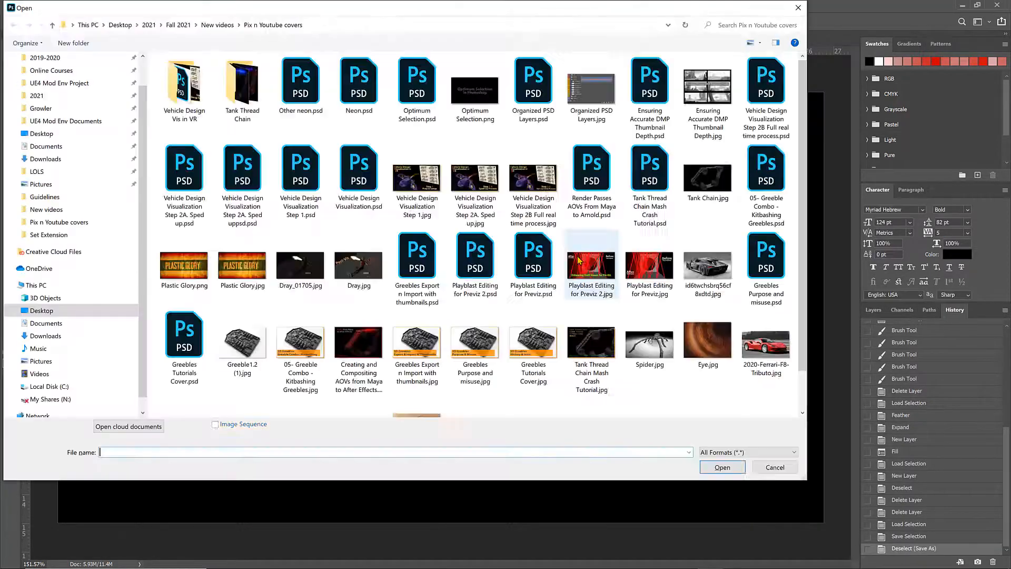
click(578, 259)
key(n)
key(Return)
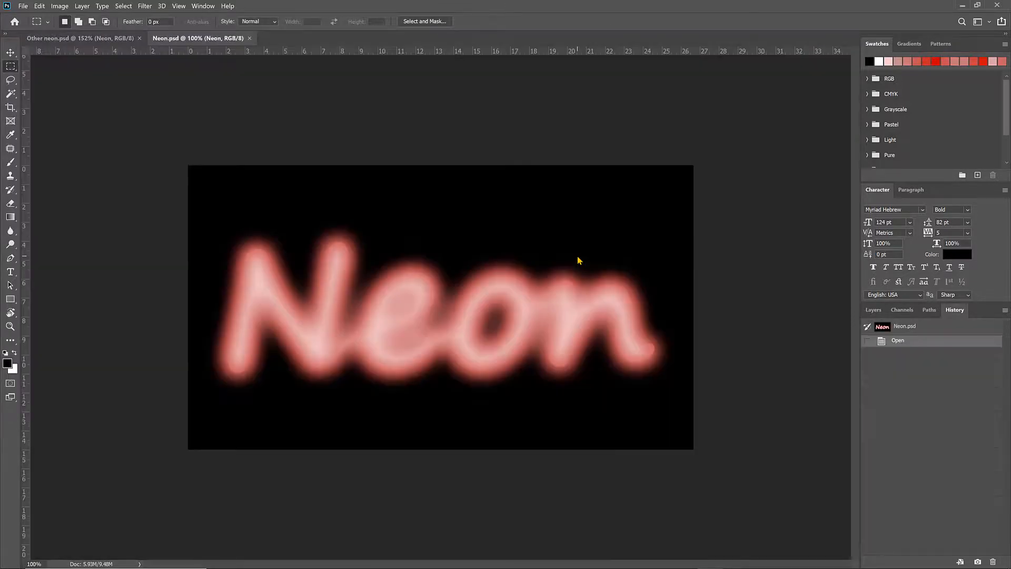
Step: Copy the plain Neon layer from Other neon.psd into Neon.psd and align it over the glowing lettering
key(ctrl+Tab)
click(873, 309)
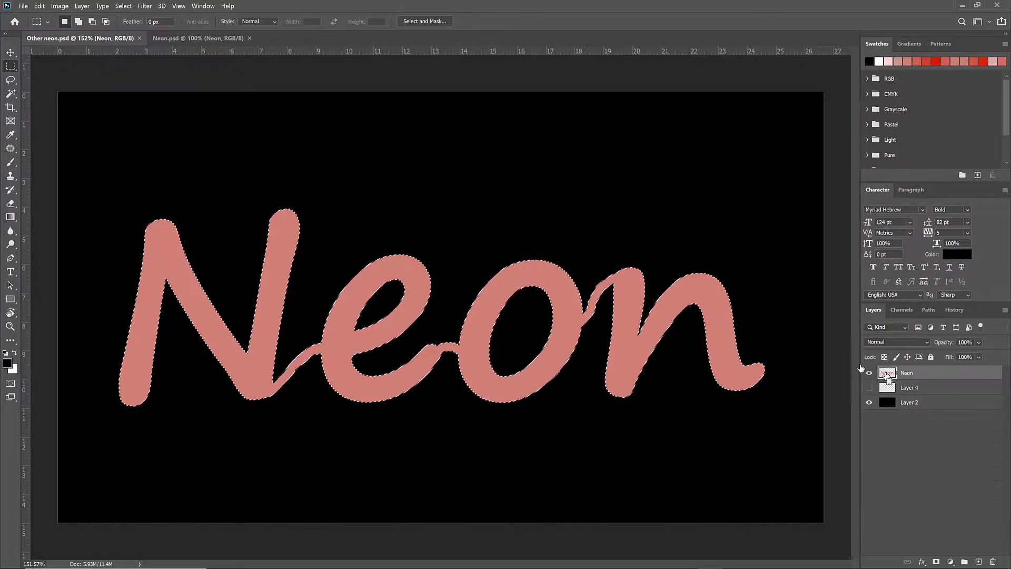
drag(860, 367, 451, 293)
key(ctrl+t)
mouse_move(766, 205)
mouse_down()
mouse_move(716, 225)
mouse_move(763, 209)
mouse_up()
key(Return)
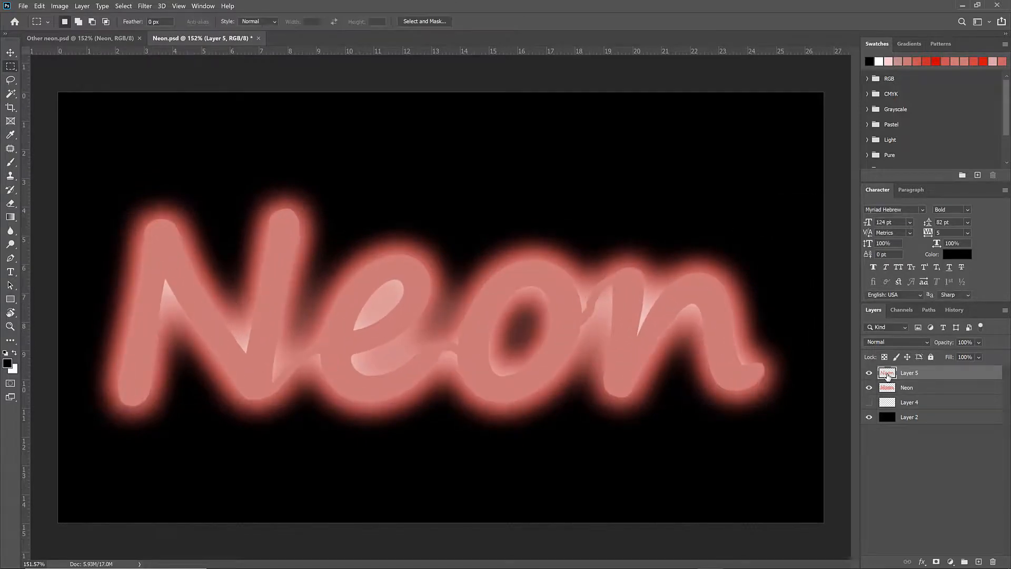
Step: Load the copied lettering's outline as a selection, hide that layer, and contract the selection on a new layer
ctrl+click(887, 374)
click(868, 374)
click(978, 561)
click(117, 5)
mouse_move(158, 145)
click(264, 171)
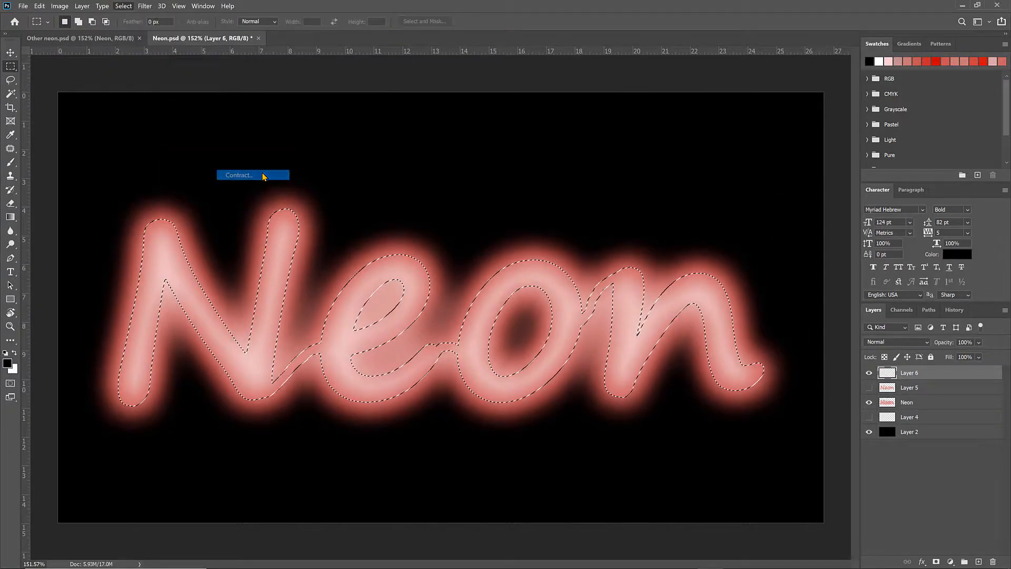
key(Return)
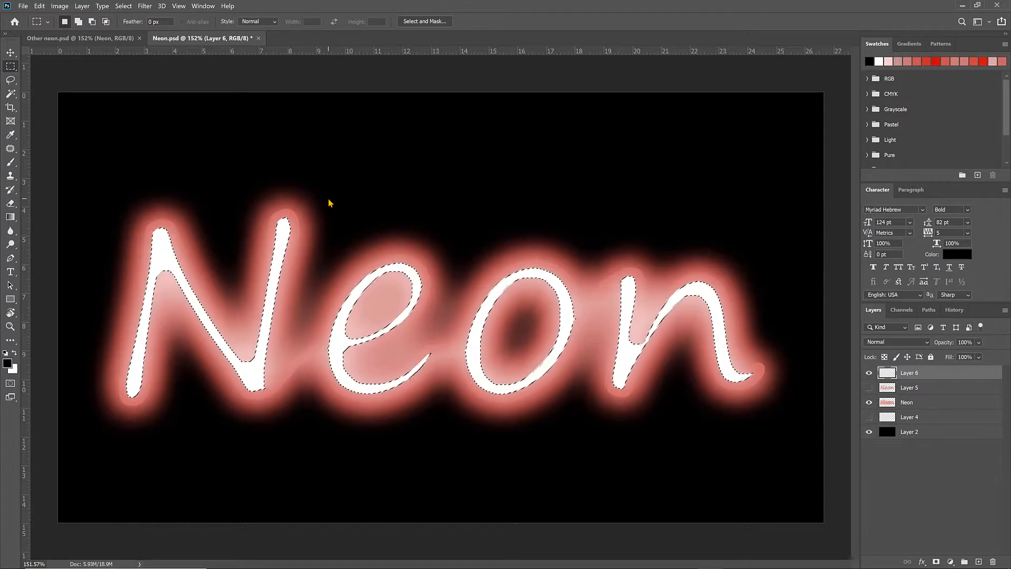
Step: Try a hard-edged fill of the contracted selection with the white background colour, then undo it
key(ctrl+z)
click(927, 62)
key(ctrl+BackSpace)
key(ctrl+z)
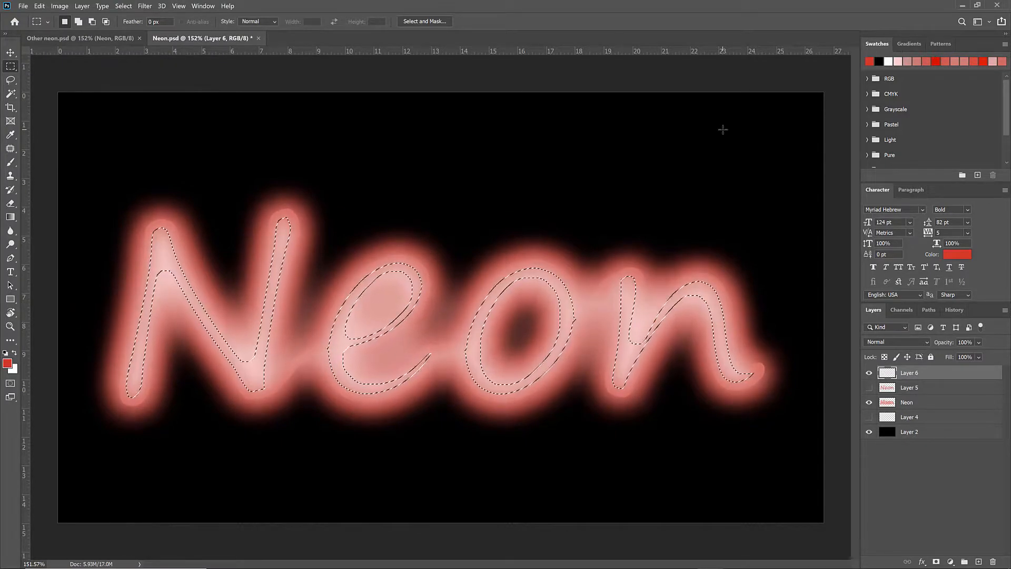
key(ctrl+shift+z)
key(ctrl+z)
Step: Feather the contracted selection, fill it with white on the new layer, and deselect
click(123, 6)
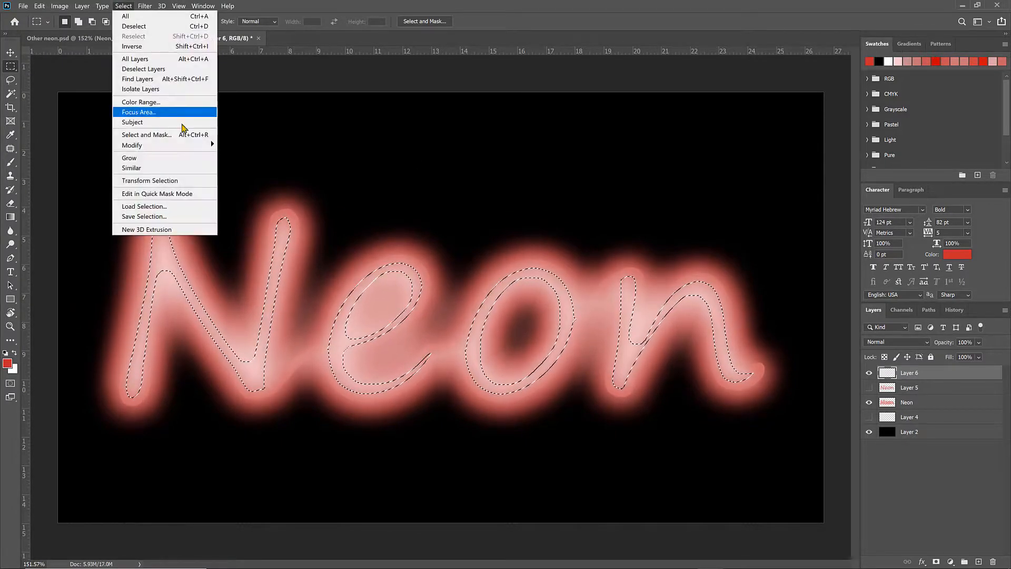
mouse_move(158, 148)
click(250, 186)
key(Return)
key(ctrl+BackSpace)
key(ctrl+d)
Step: Merge all the neon lettering layers above the black background into a single layer
scroll(491, 221, down, 3)
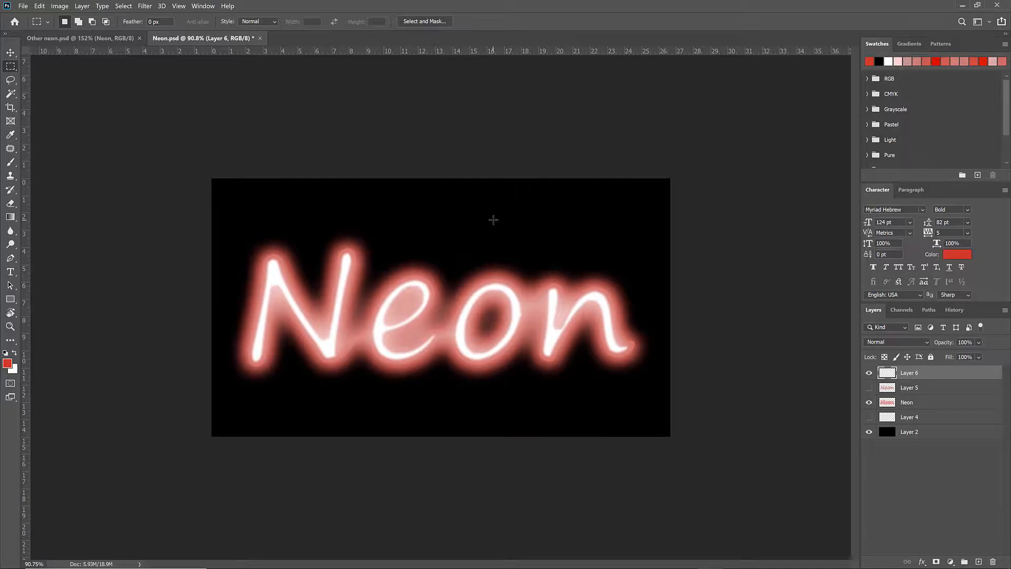
shift+click(929, 419)
key(ctrl+e)
key(v)
mouse_move(561, 318)
mouse_down()
mouse_move(568, 312)
mouse_move(561, 318)
mouse_up()
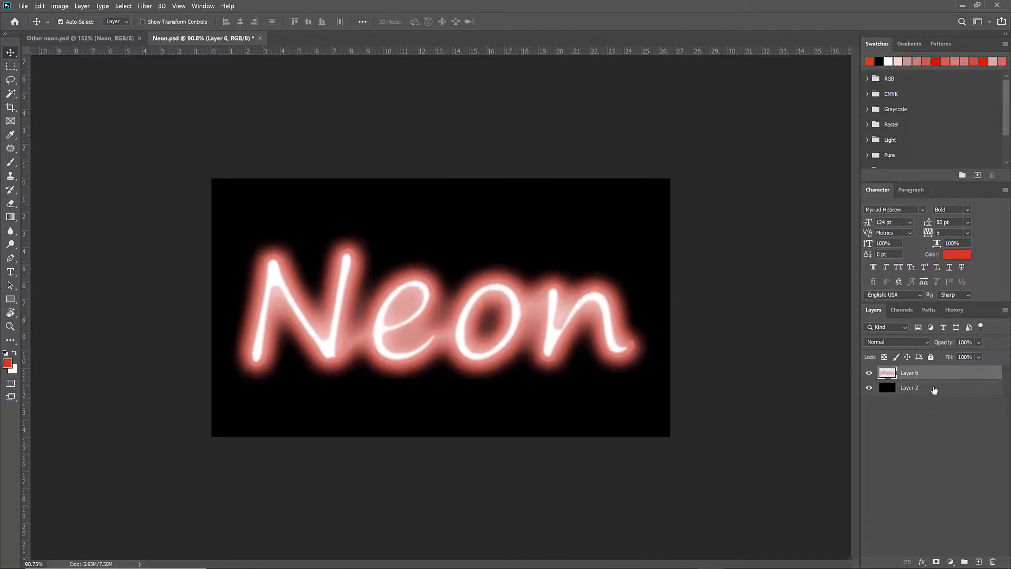
Step: Select the whole canvas on the black background layer and try to contract the selection
click(933, 389)
key(ctrl+a)
click(123, 6)
mouse_move(158, 145)
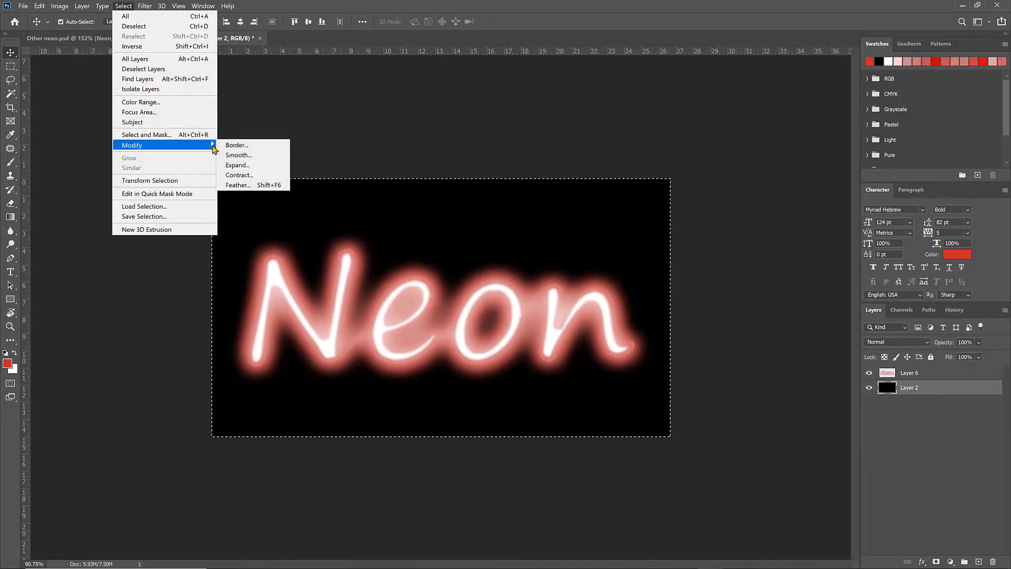
click(248, 179)
key(Return)
click(123, 6)
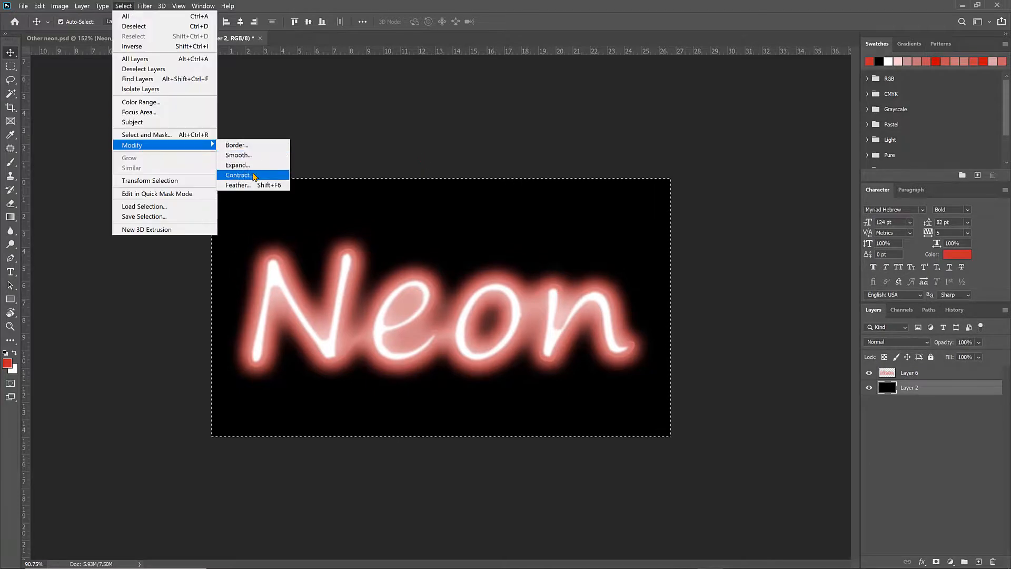
click(248, 174)
key(Return)
Step: Retry modifying the full-canvas selection on Layer 2 to pull it in from the canvas edges
key(ctrl+plus)
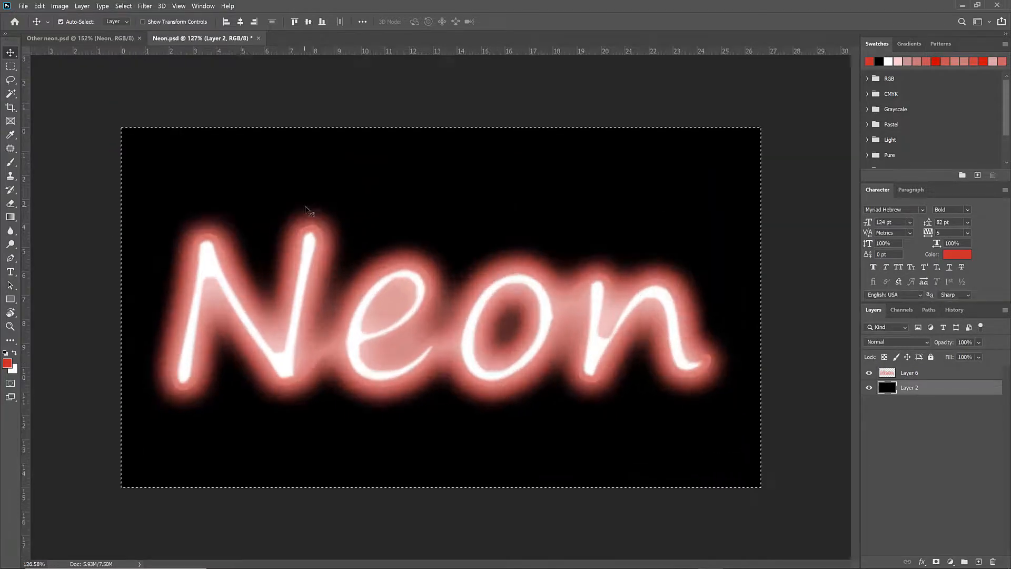
click(123, 6)
click(263, 178)
key(Return)
click(124, 6)
mouse_move(158, 145)
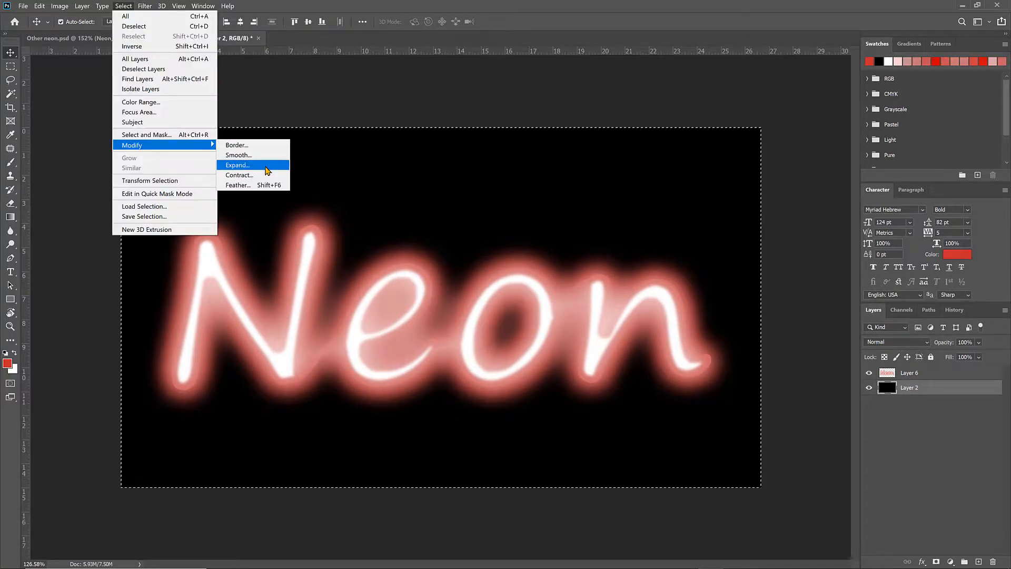
click(237, 169)
key(Return)
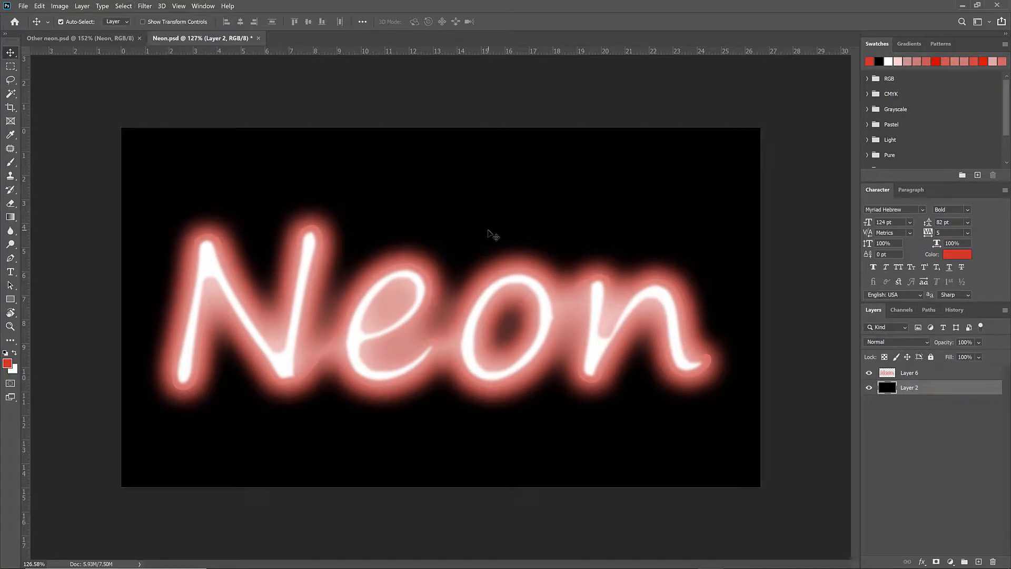
Step: Add a new layer above the black background and try contracting the full-canvas selection there
click(978, 561)
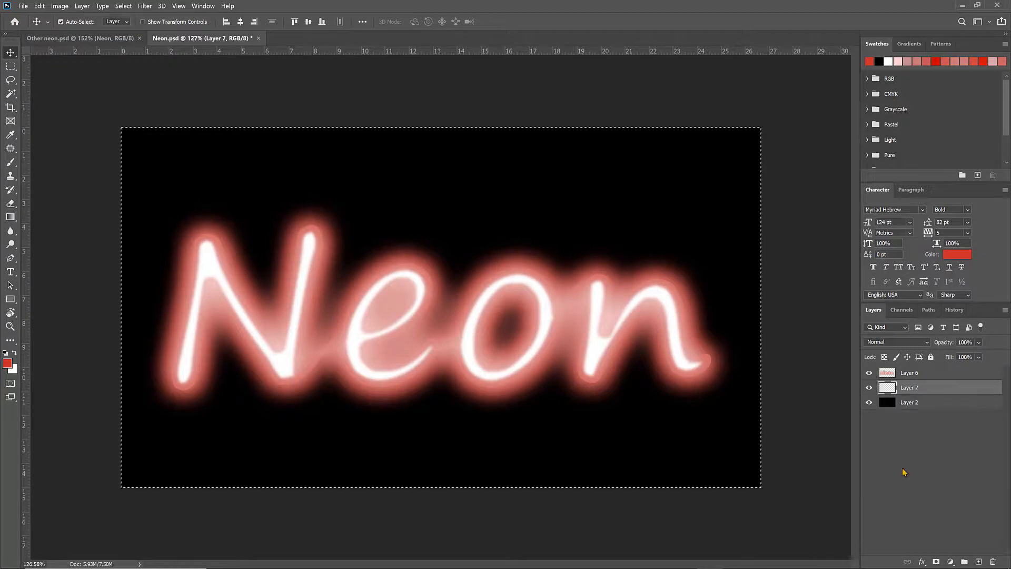
click(123, 6)
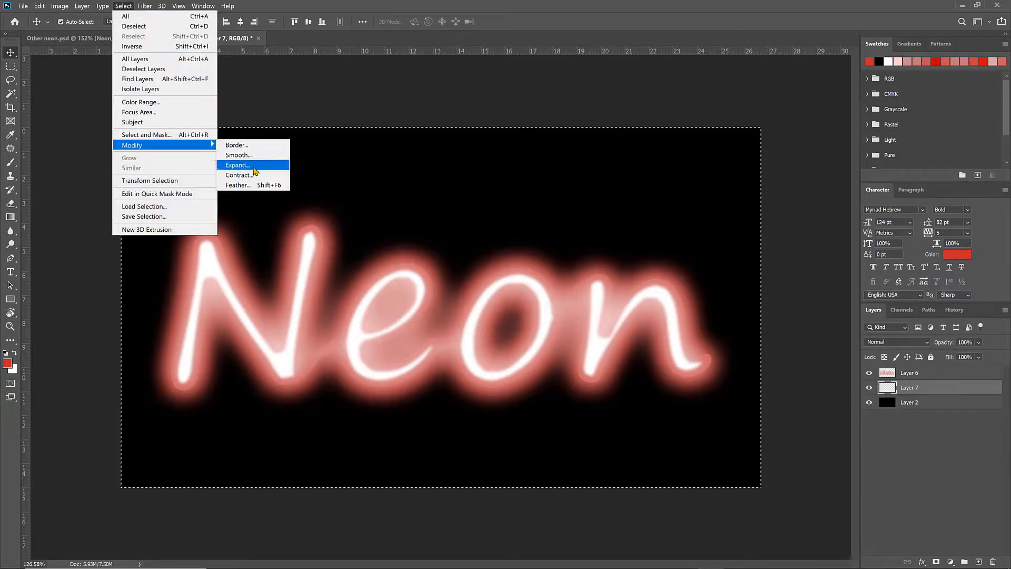
click(253, 174)
key(Return)
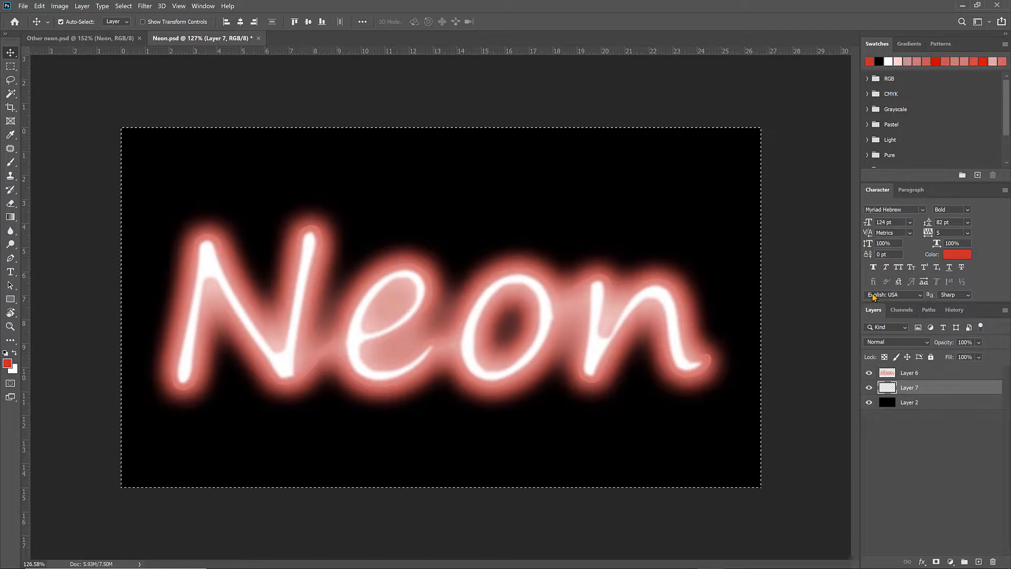
Step: Try to invert the full-canvas selection and to load the empty new layer as a selection
click(122, 7)
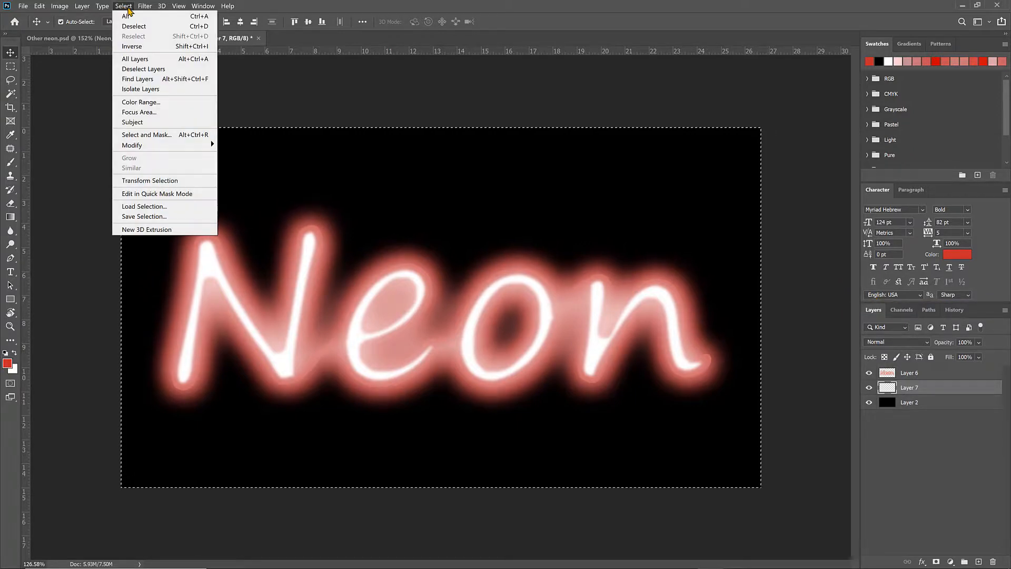
click(131, 48)
click(527, 225)
ctrl+click(888, 388)
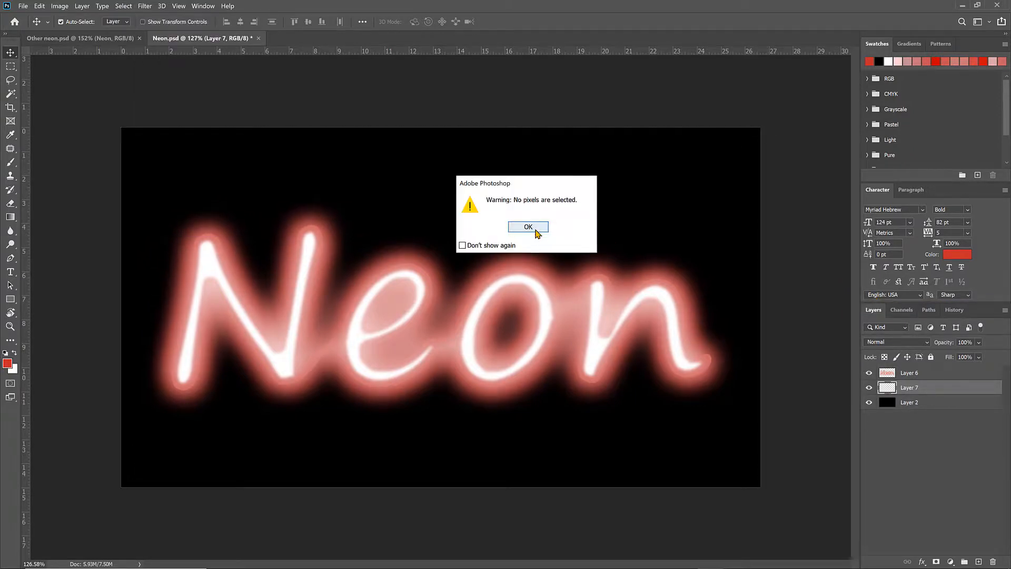
click(526, 227)
click(122, 6)
click(260, 178)
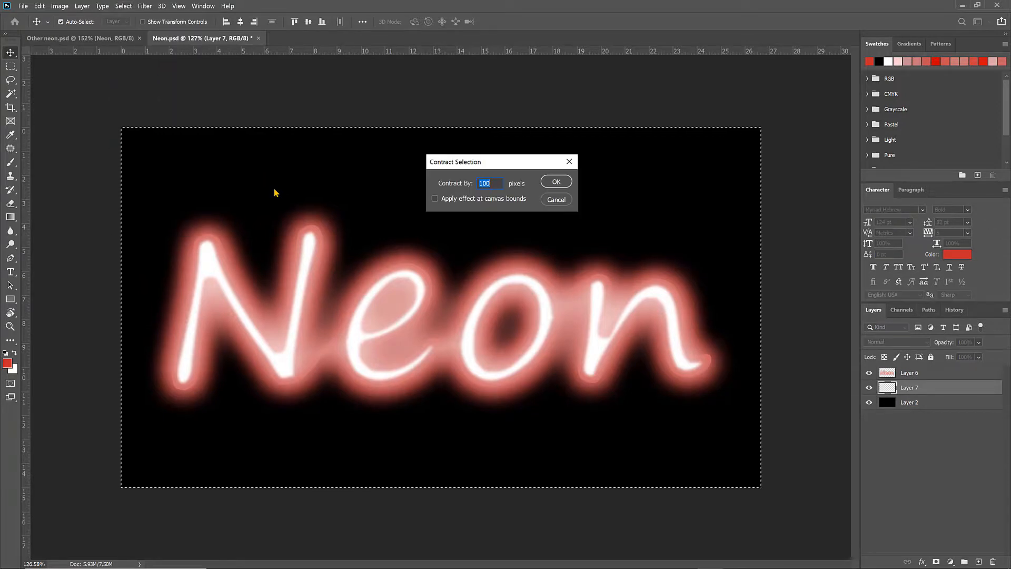
key(Escape)
Step: Convert the full-canvas selection into a border selection along the canvas edges and fill it with white on a new layer
click(123, 6)
mouse_move(199, 149)
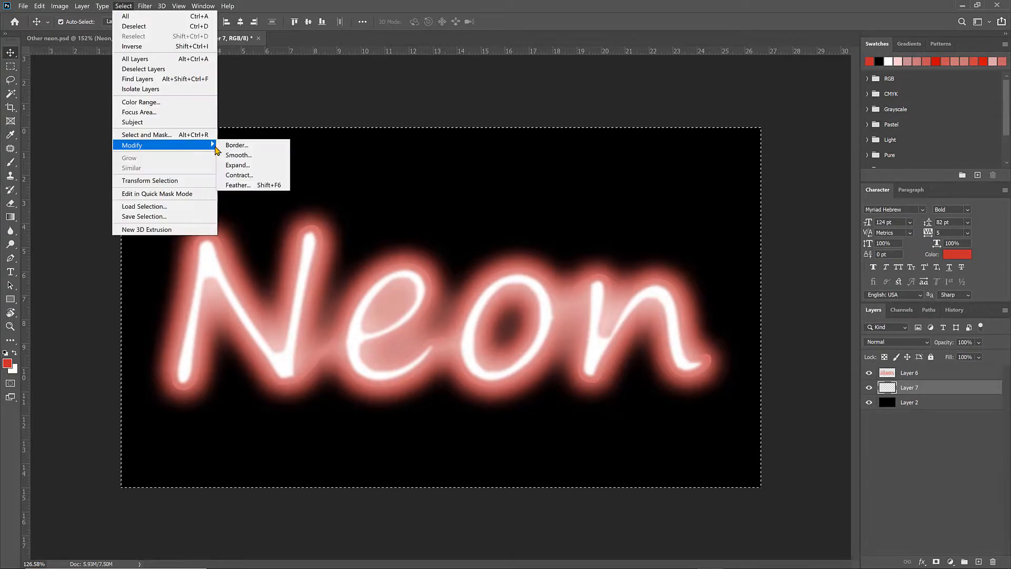
click(247, 140)
key(Return)
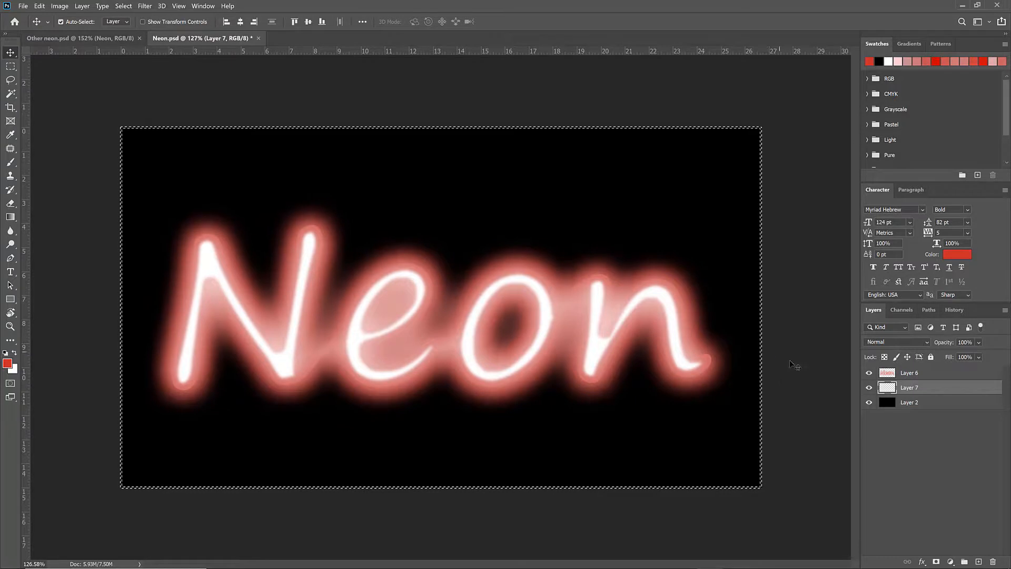
click(978, 561)
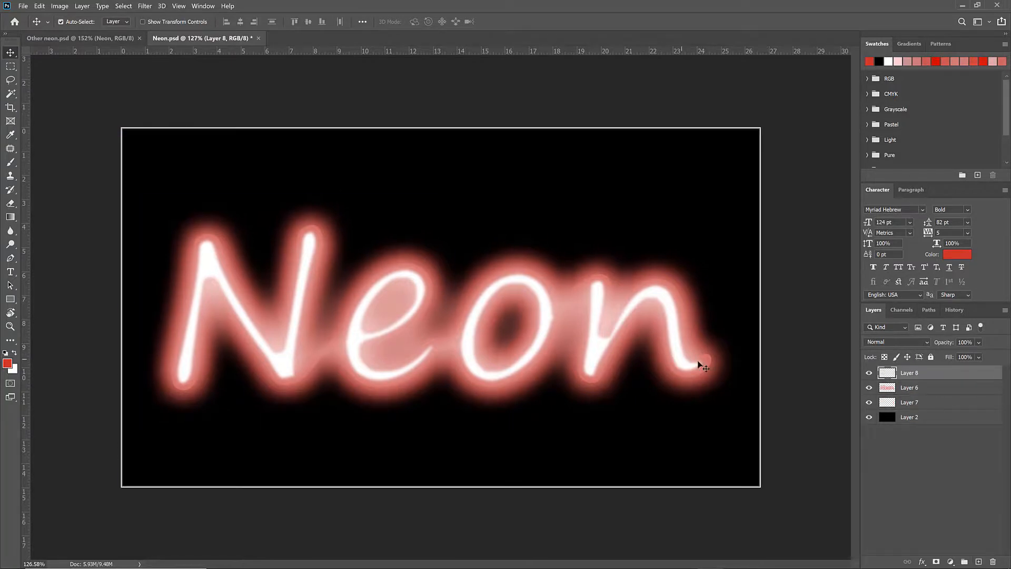
Step: Feather the border selection by 4 pixels, fill it twice with the red foreground colour on Layer 8, and deselect
click(123, 5)
mouse_move(199, 147)
click(249, 188)
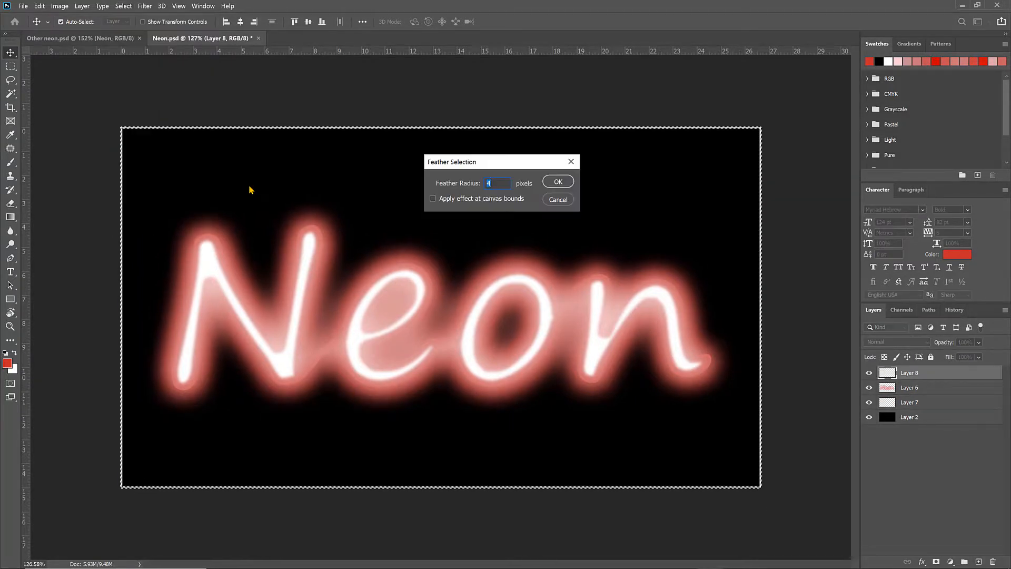
key(Return)
key(alt+BackSpace)
key(alt+BackSpace)
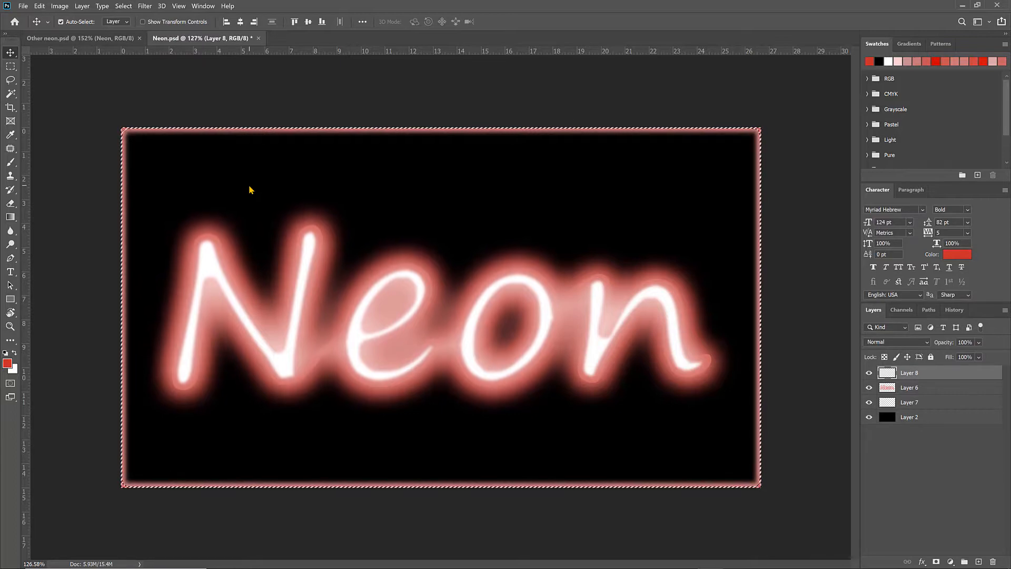
key(ctrl+d)
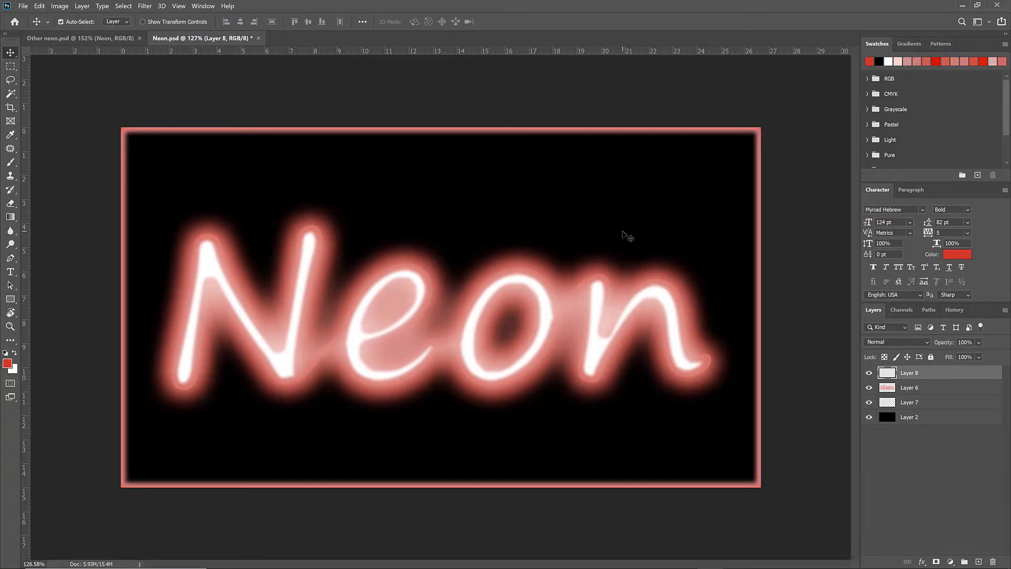
Step: Move the glowing Neon lettering on Layer 6 lower inside the frame and scale it to about 83%
click(891, 388)
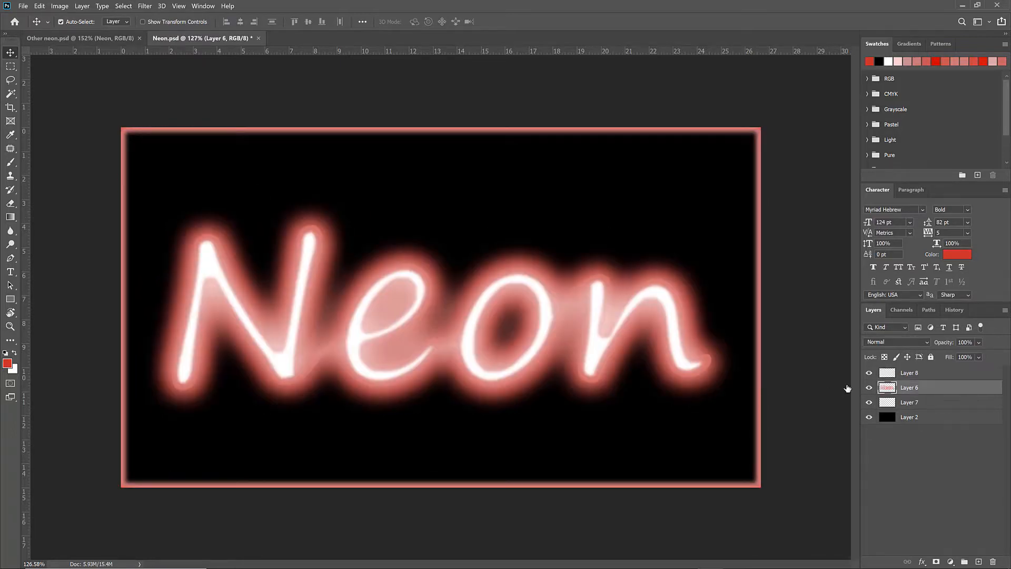
drag(606, 347, 605, 406)
key(ctrl+t)
drag(741, 257, 713, 286)
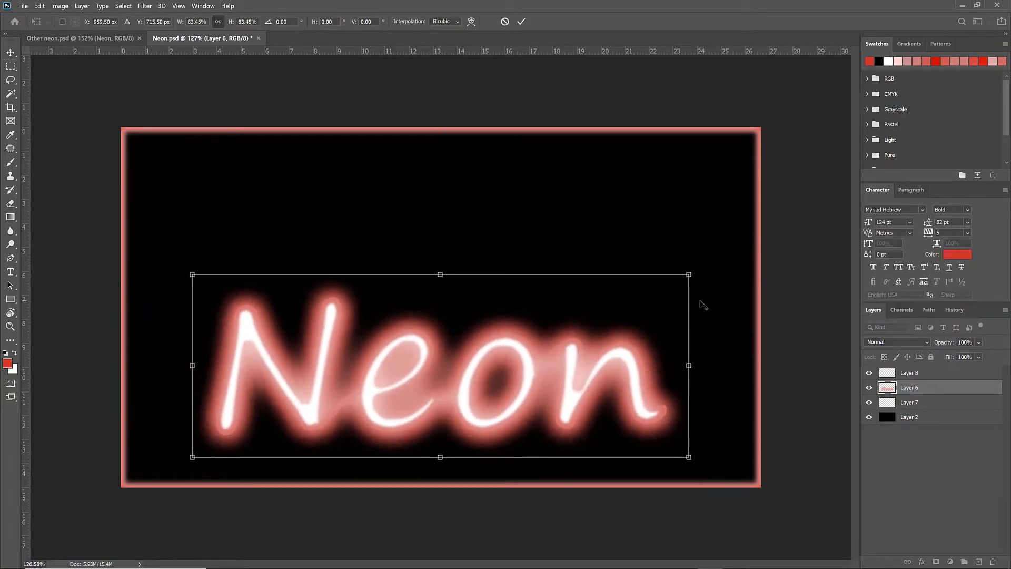
key(Return)
Step: Open the file Optimum Selection.png from the Pix n Youtube covers folder
key(t)
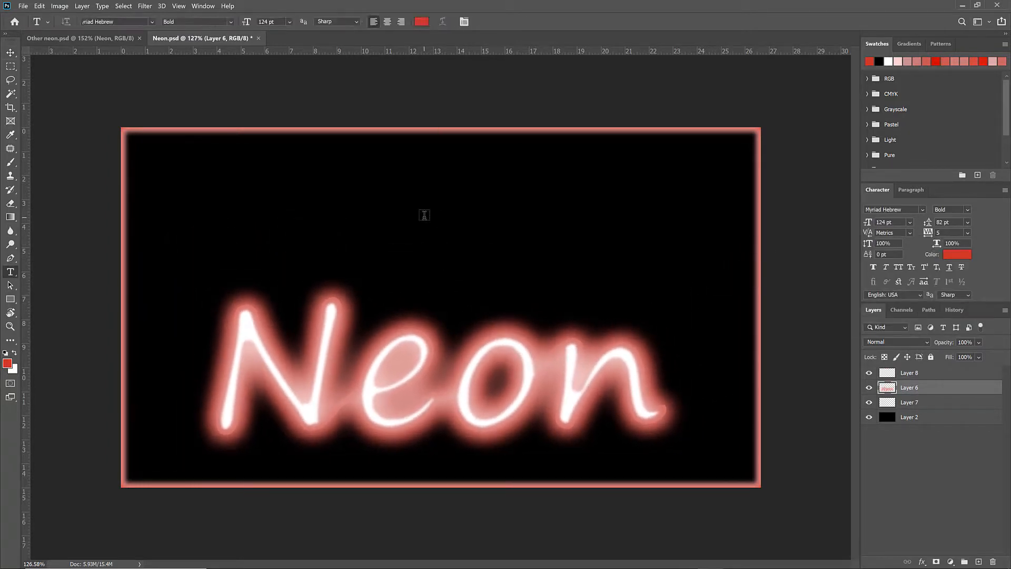
key(v)
key(ctrl+o)
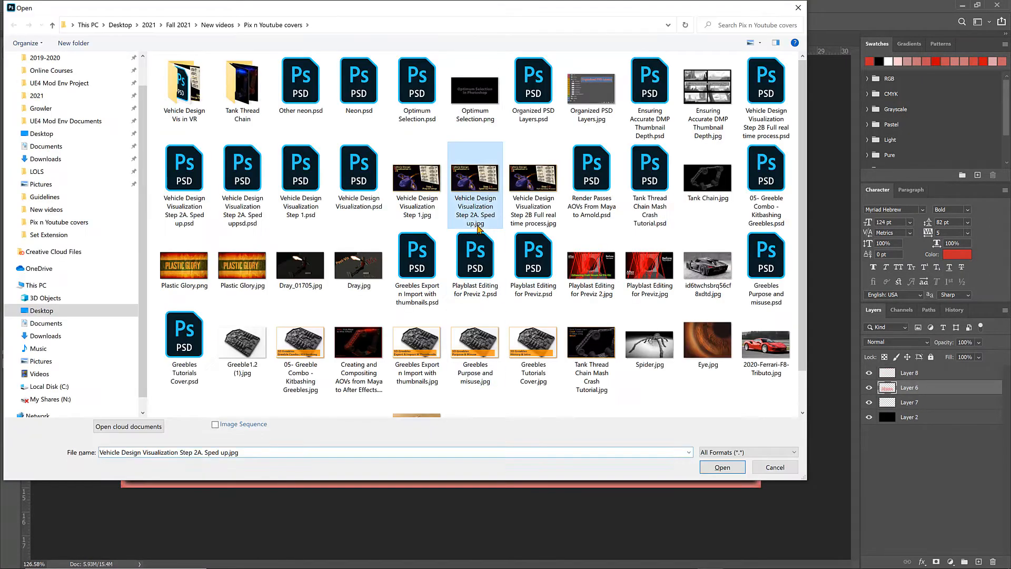
double_click(475, 91)
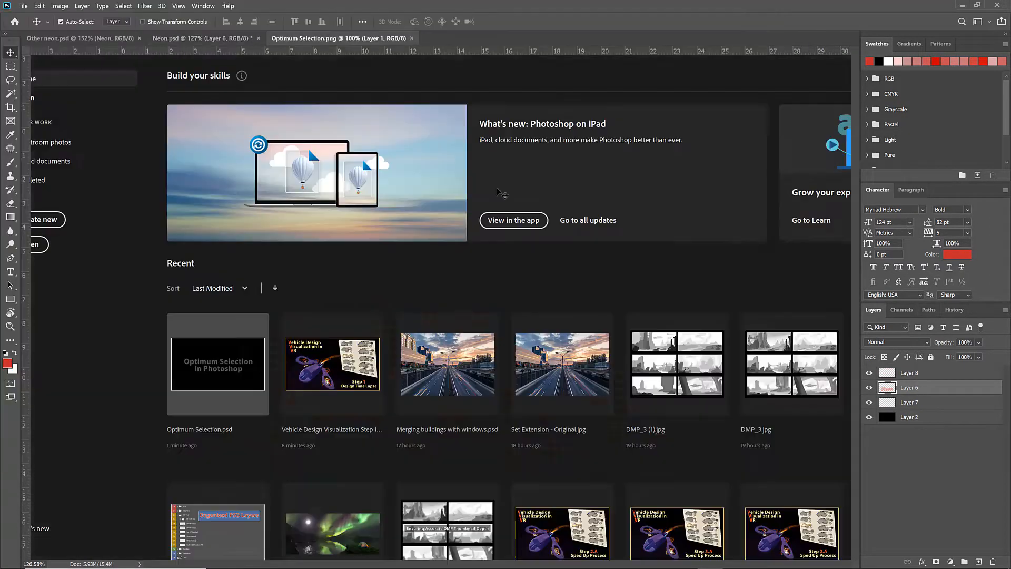
Step: Bring the Optimum Selection title image into Neon.psd above the Neon lettering and blend it with Linear Dodge (Add)
key(ctrl)
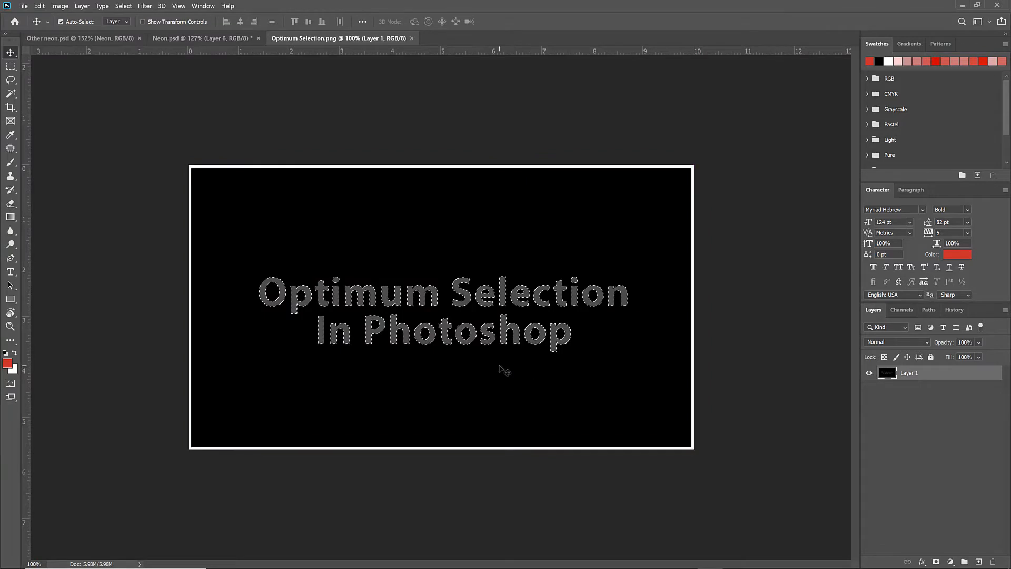
mouse_move(666, 390)
mouse_down()
mouse_move(202, 38)
mouse_move(508, 316)
mouse_move(506, 256)
mouse_move(559, 214)
mouse_up()
click(905, 341)
click(912, 409)
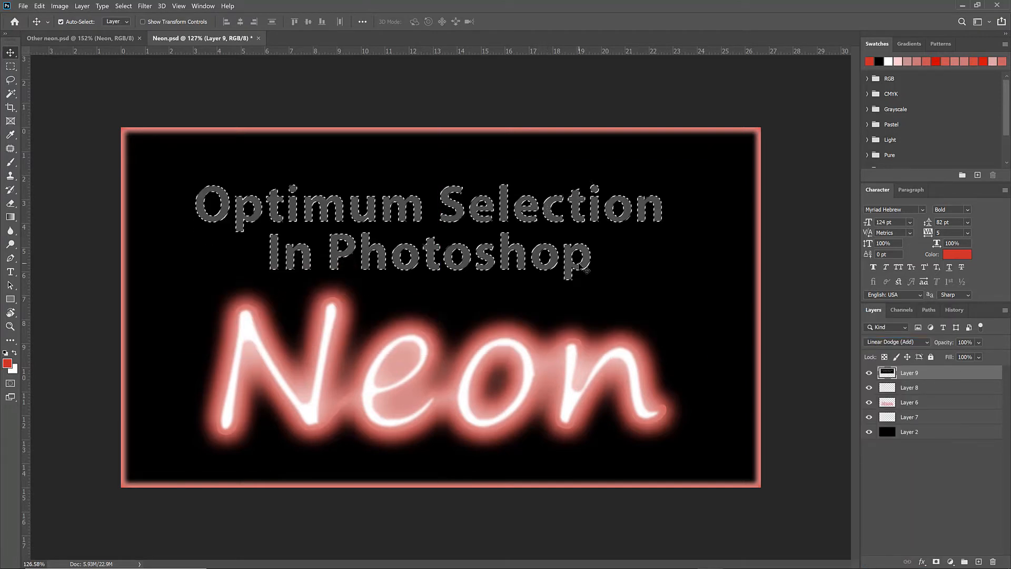
Step: Switch the ruler units to percent and place a vertical guide at about 50% of the canvas width
key(ctrl+t)
right_click(407, 50)
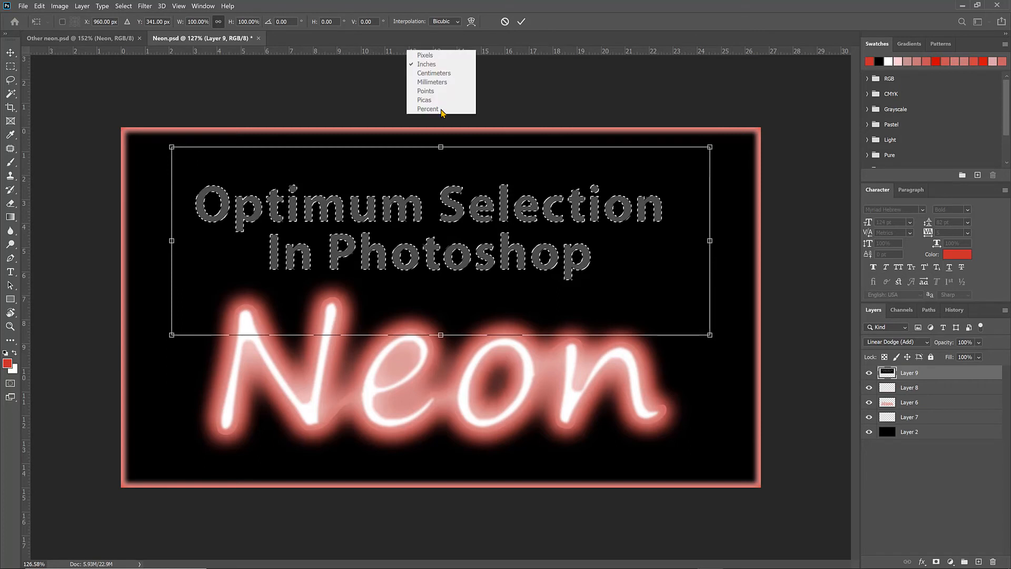
key(Escape)
key(Escape)
right_click(430, 51)
click(448, 110)
drag(26, 86, 440, 100)
Step: Start a free transform on the Optimum Selection title layer
key(ctrl+t)
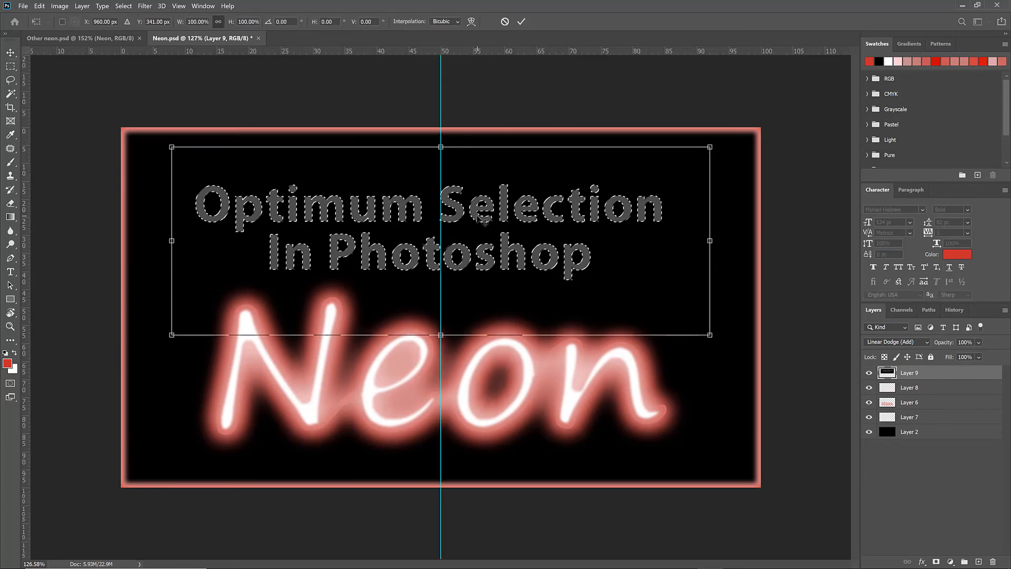